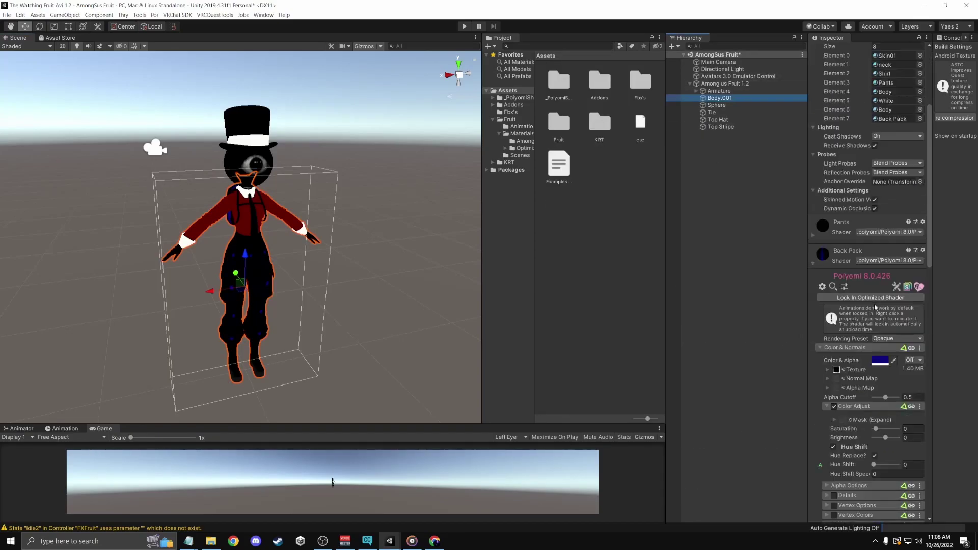
{"action": "scroll", "coordinate": [875, 307], "scroll_direction": "down", "scroll_amount": 15}
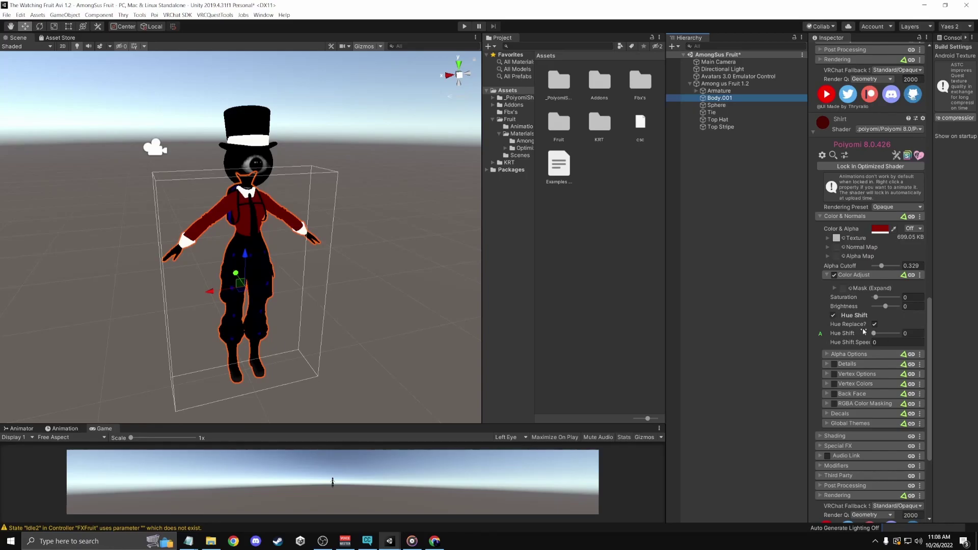
{"action": "mouse_move", "coordinate": [873, 333]}
{"action": "left_mouse_down"}
{"action": "mouse_move", "coordinate": [882, 334]}
{"action": "mouse_move", "coordinate": [873, 334]}
{"action": "left_mouse_up"}
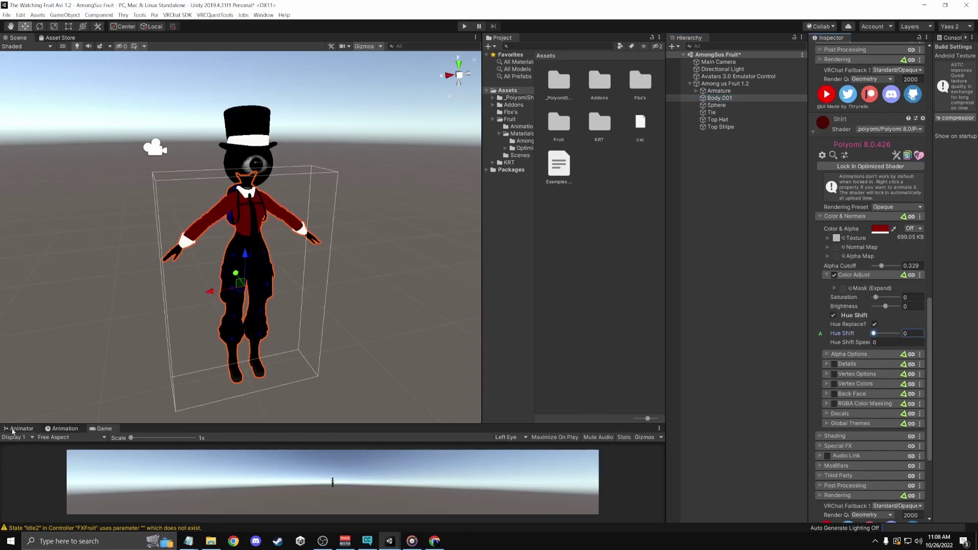
Add a new layer named Pc Hue to the FXFruit animator controller
{"action": "left_click", "coordinate": [20, 428]}
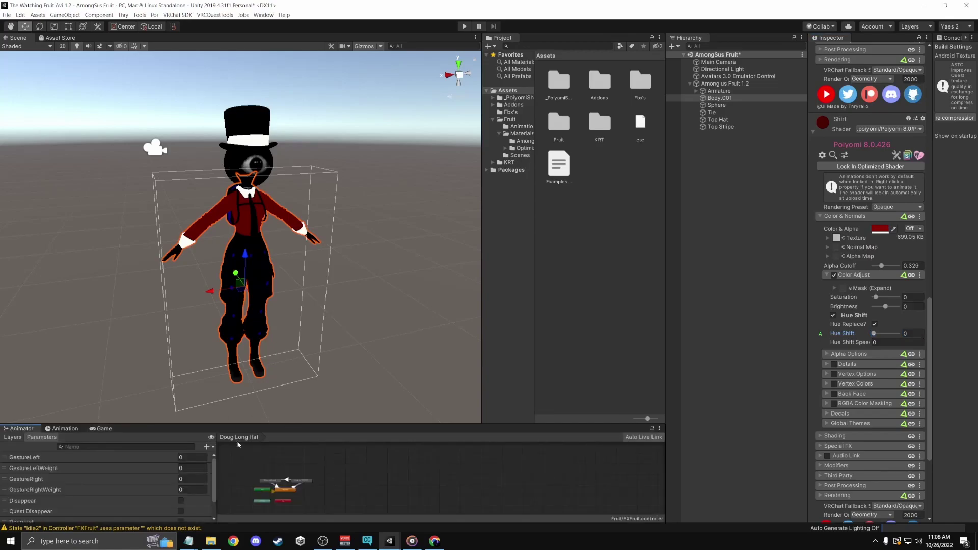
{"action": "left_click_drag", "start_coordinate": [260, 424], "coordinate": [260, 240]}
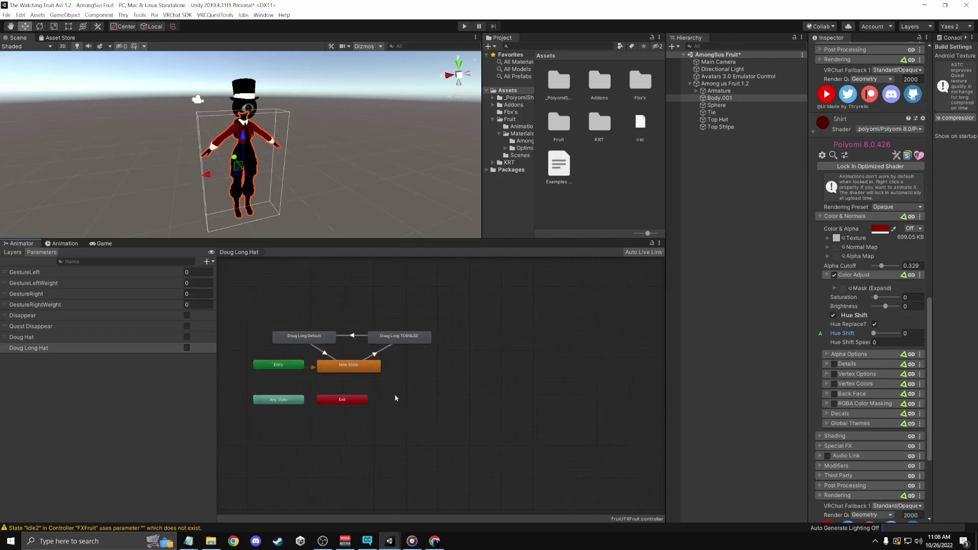
{"action": "left_click", "coordinate": [13, 252]}
{"action": "left_click", "coordinate": [206, 268]}
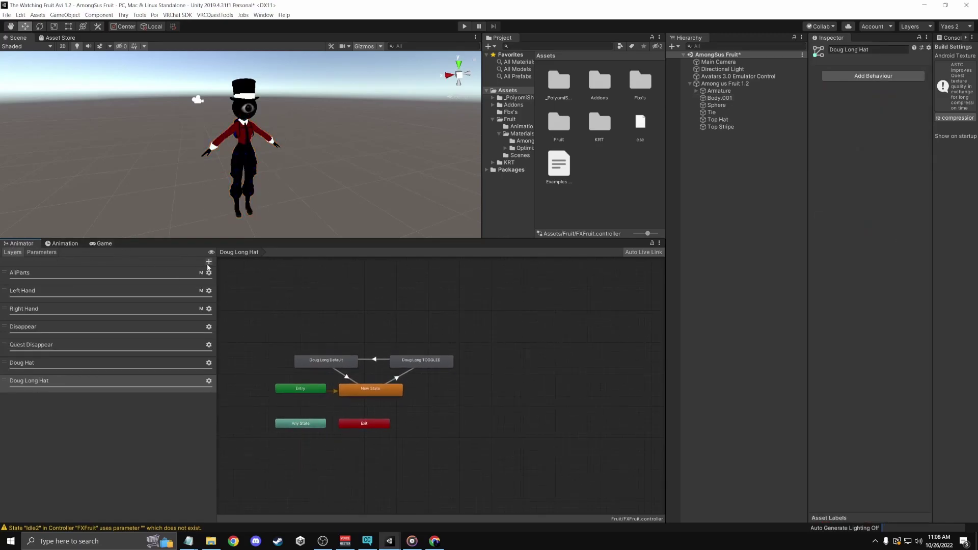
{"action": "left_click", "coordinate": [208, 262]}
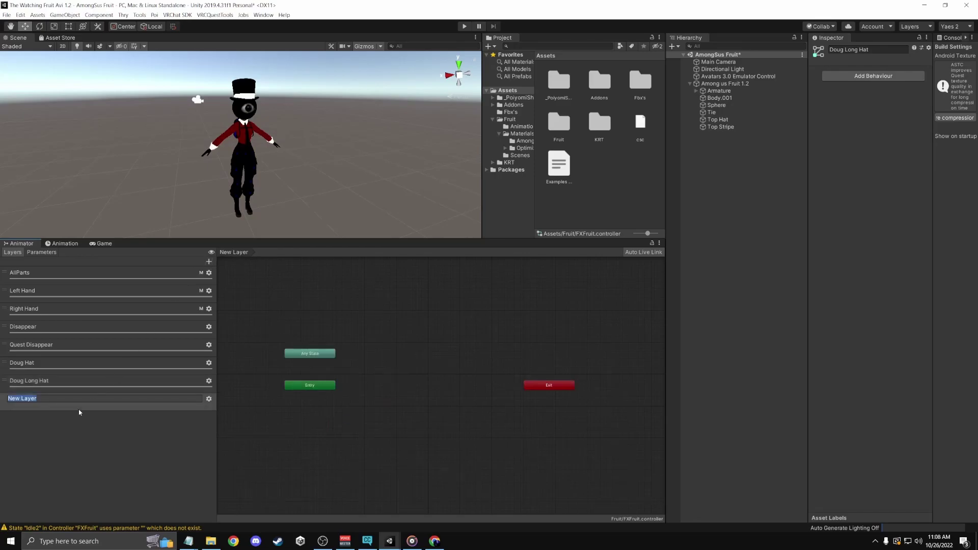
{"action": "key", "text": "BackSpace"}
{"action": "type", "text": "Pc Hue"}
{"action": "key", "text": "Return"}
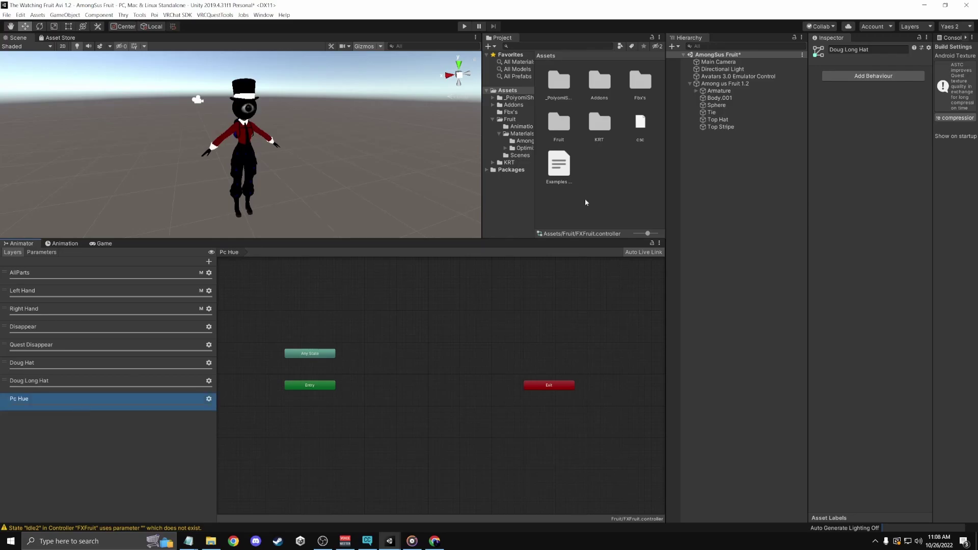
Raise the Pc Hue layer's weight to its maximum
{"action": "left_click", "coordinate": [185, 399]}
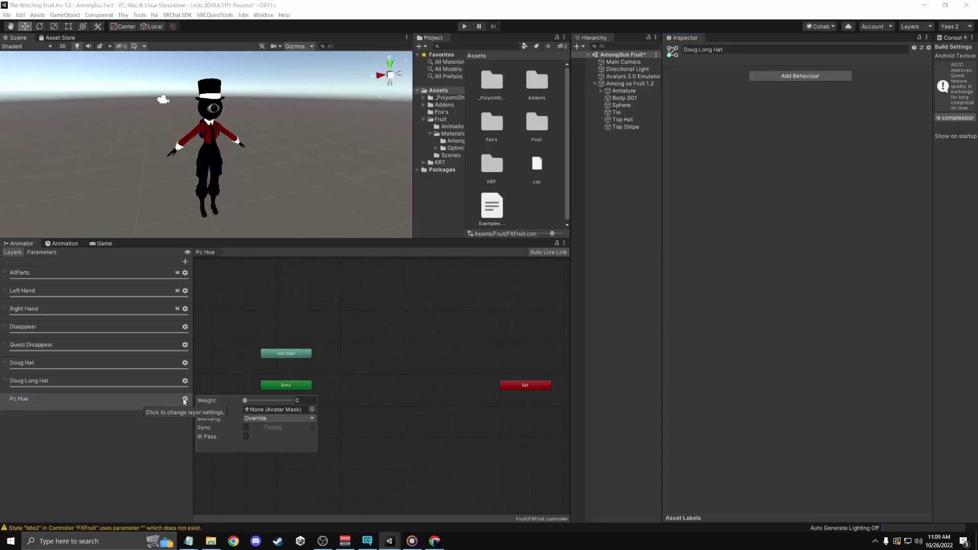
{"action": "left_click_drag", "start_coordinate": [244, 402], "coordinate": [293, 402]}
{"action": "left_click", "coordinate": [381, 469]}
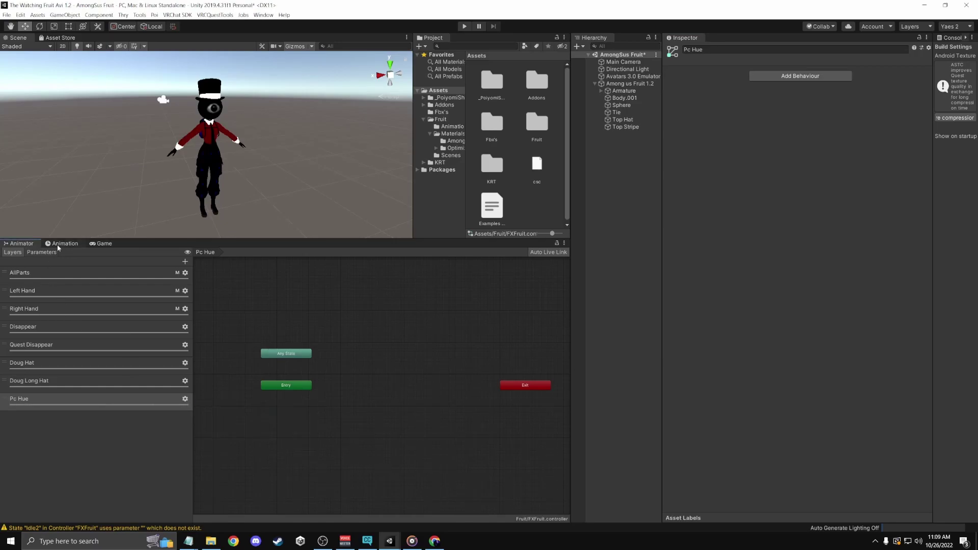
Add a float parameter named Pc Hue to the animator controller and return to its layer list
{"action": "left_click", "coordinate": [42, 252]}
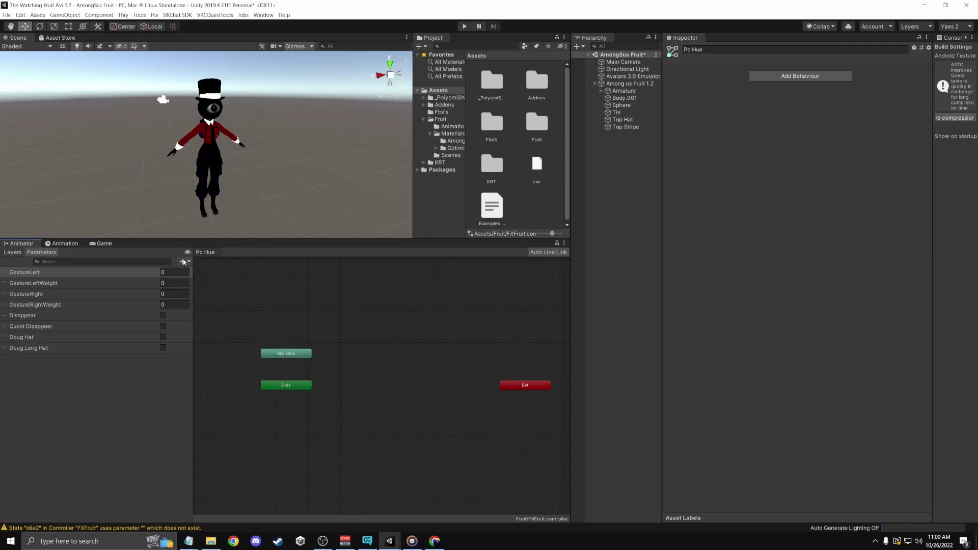
{"action": "left_click", "coordinate": [183, 261]}
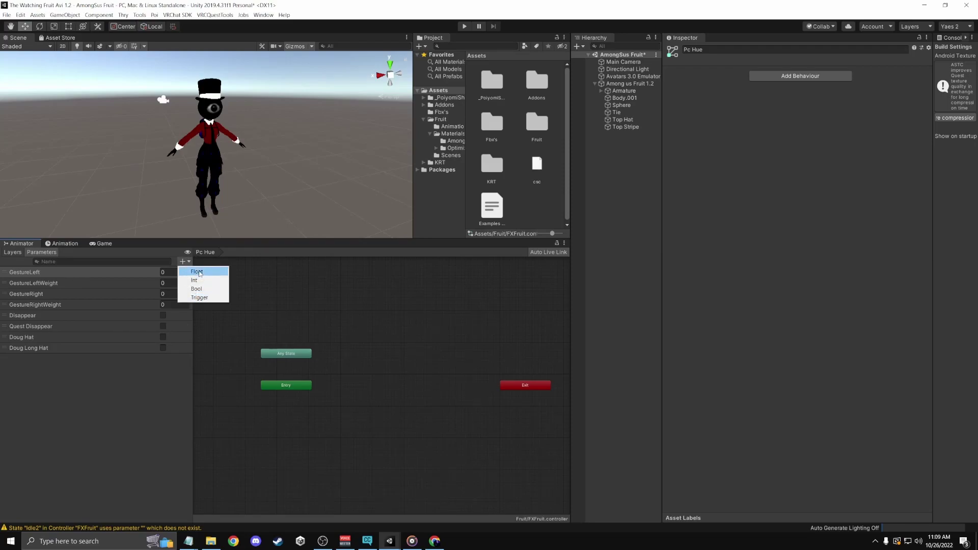
{"action": "left_click", "coordinate": [198, 272]}
{"action": "key", "text": "BackSpace"}
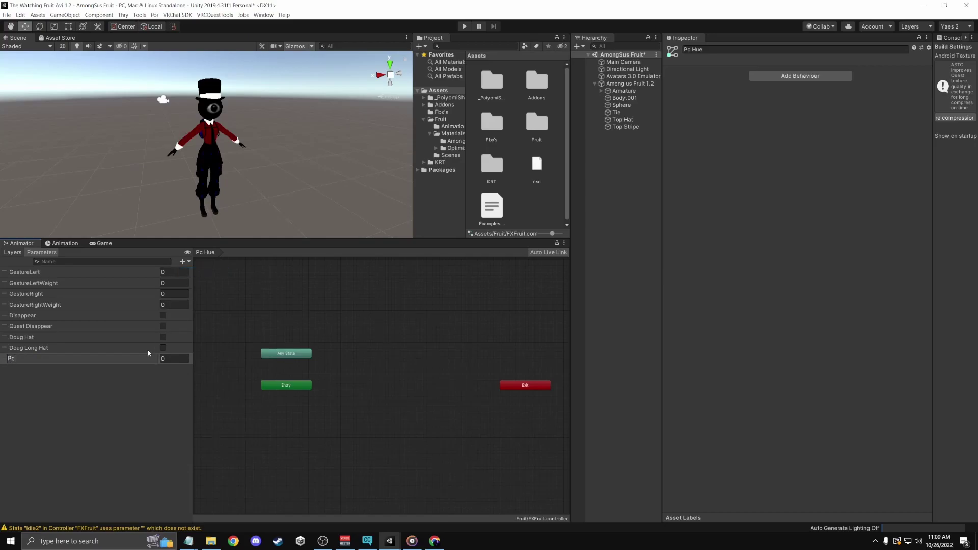
{"action": "type", "text": "Pc Hue"}
{"action": "key", "text": "Return"}
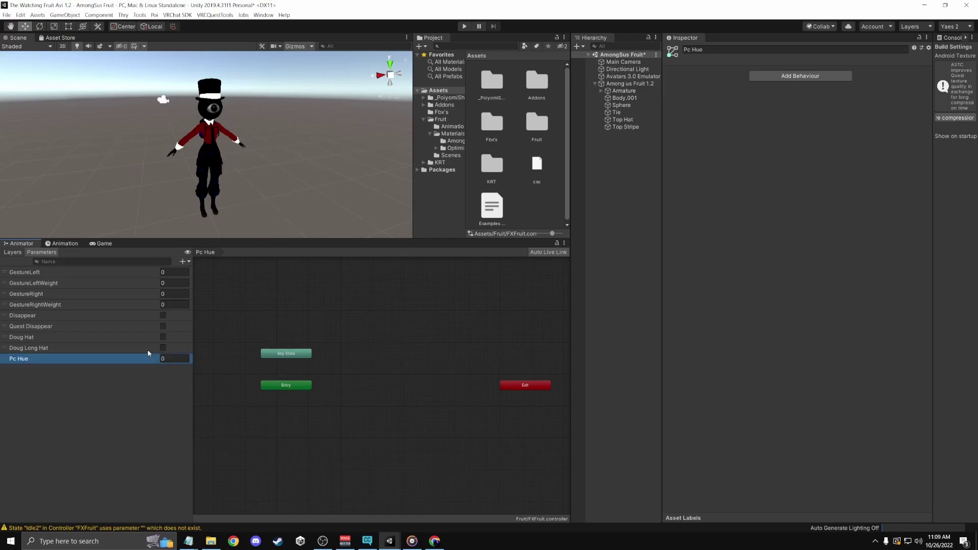
{"action": "left_click", "coordinate": [11, 253]}
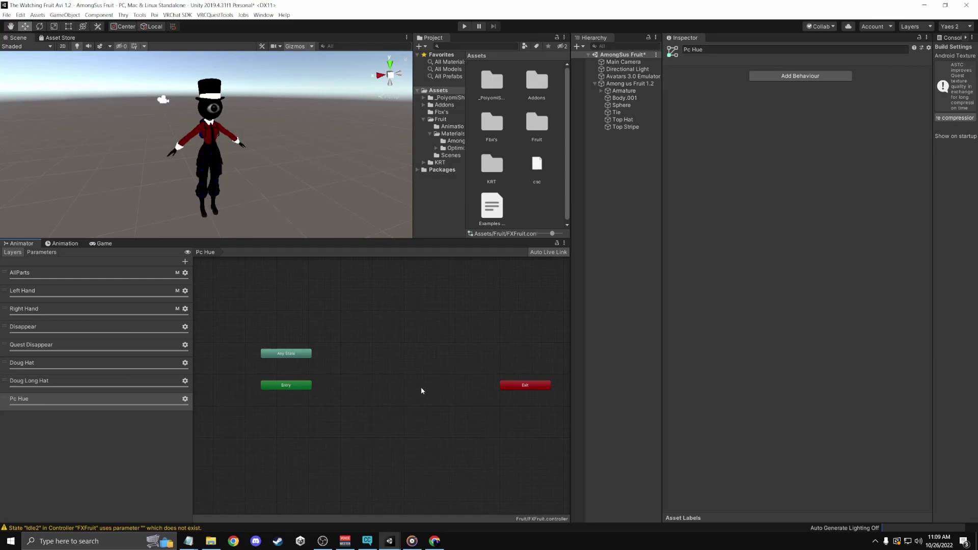
Create a new animation clip named Pc Hue in the project's Assets folder
{"action": "left_click", "coordinate": [62, 244]}
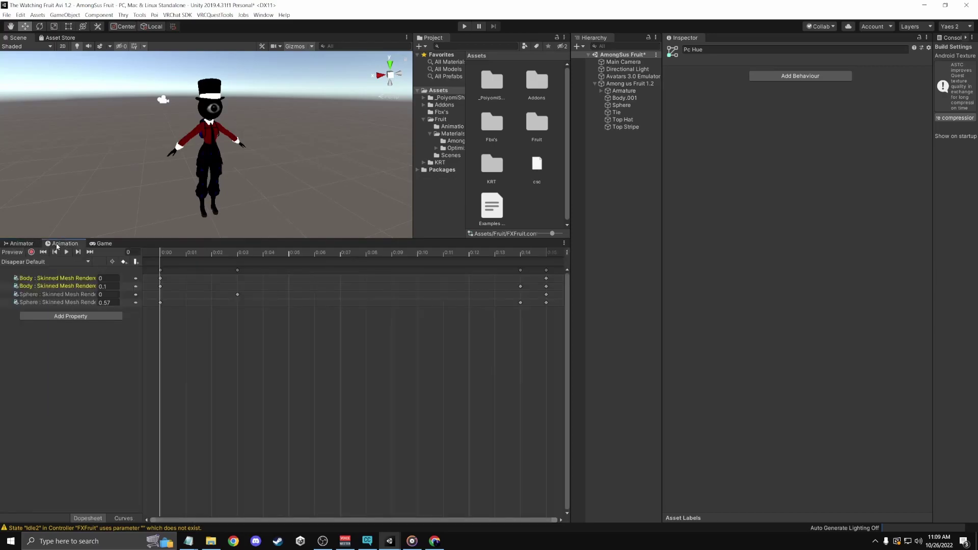
{"action": "left_click", "coordinate": [54, 262]}
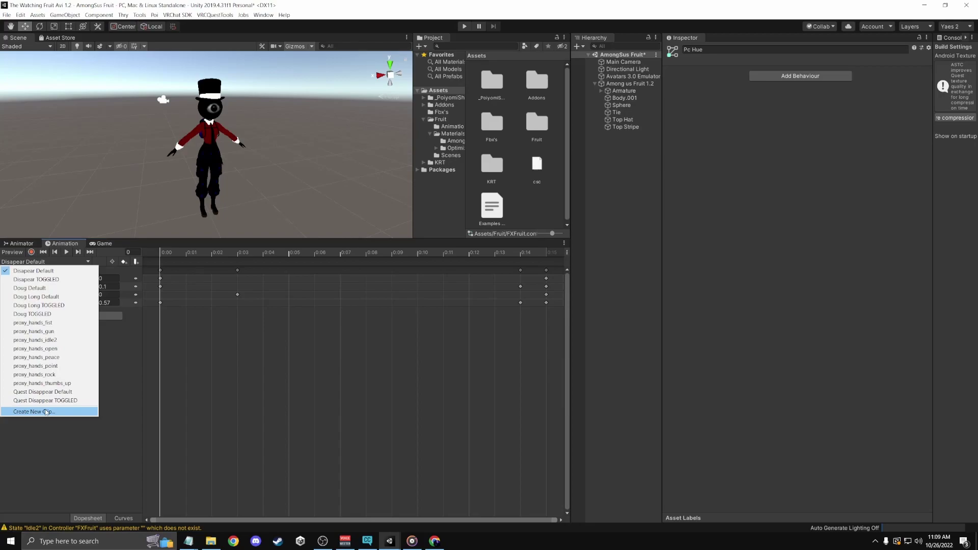
{"action": "left_click", "coordinate": [51, 412]}
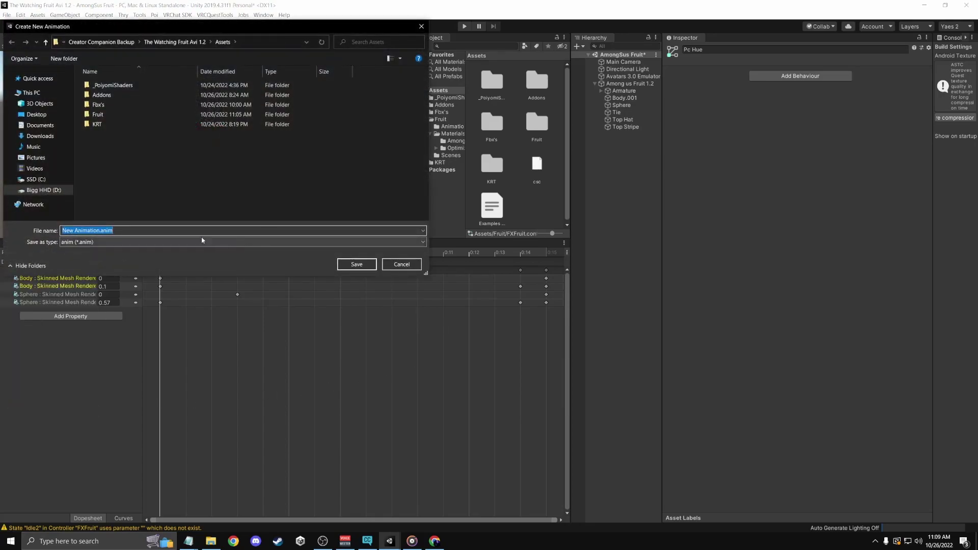
{"action": "type", "text": "Pc Hue"}
{"action": "left_click", "coordinate": [356, 264]}
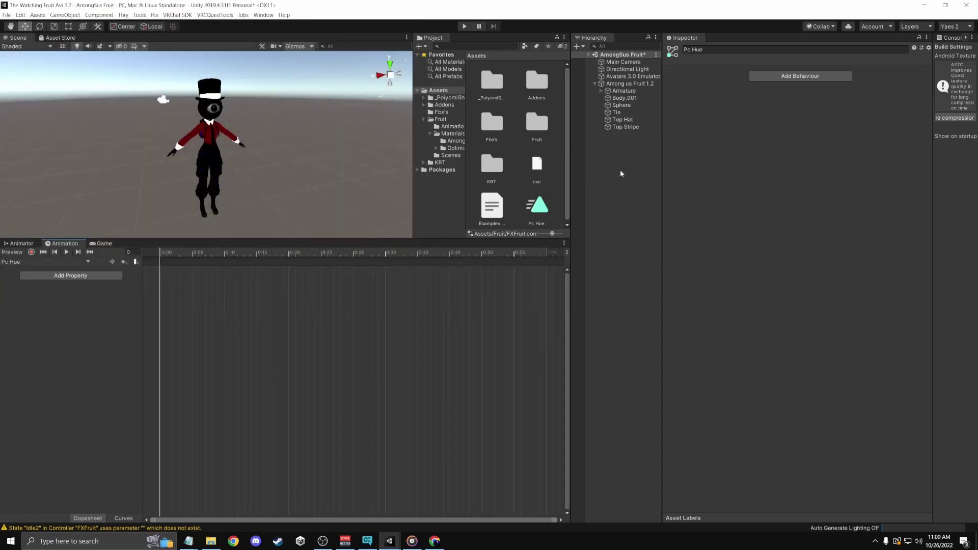
Check the Among us Fruit 1.2 avatar's playable layers and start recording keyframes in the Pc Hue clip
{"action": "left_click", "coordinate": [617, 83]}
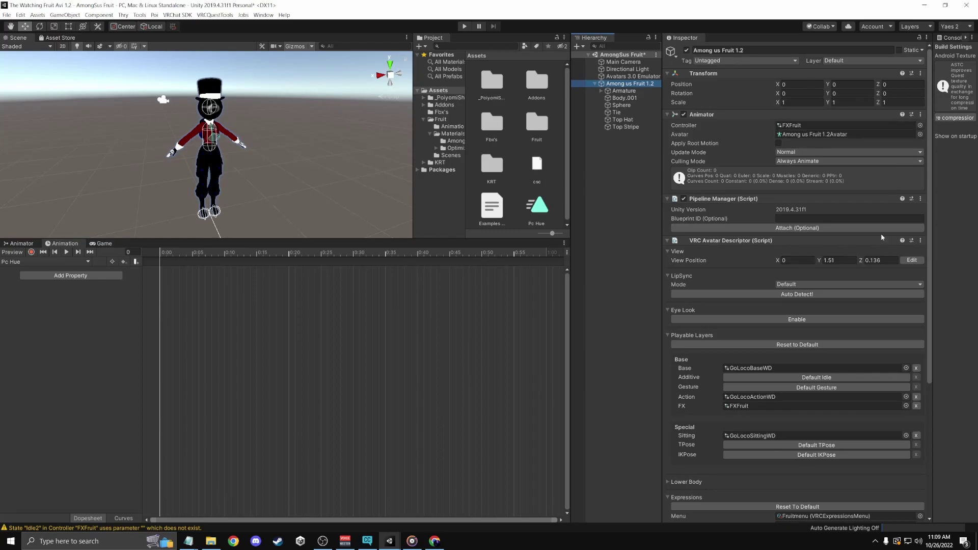
{"action": "scroll", "coordinate": [882, 237], "scroll_direction": "down", "scroll_amount": 5}
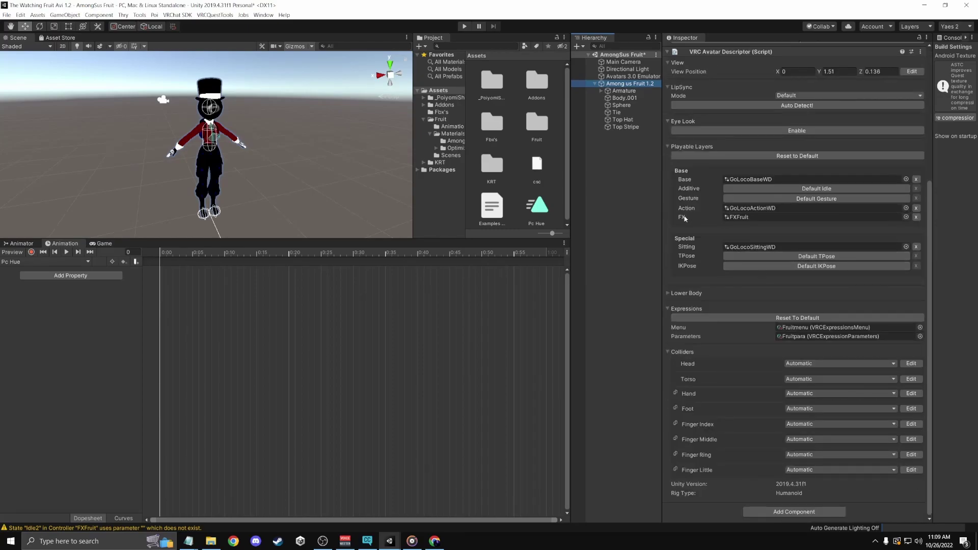
{"action": "scroll", "coordinate": [703, 220], "scroll_direction": "up", "scroll_amount": 5}
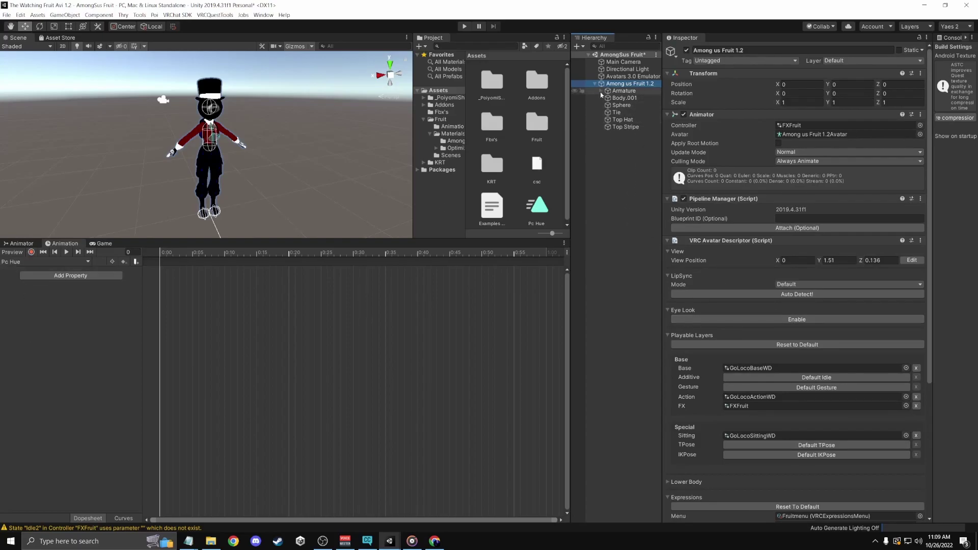
{"action": "left_click", "coordinate": [32, 252]}
{"action": "scroll", "coordinate": [218, 197], "scroll_direction": "up", "scroll_amount": 2}
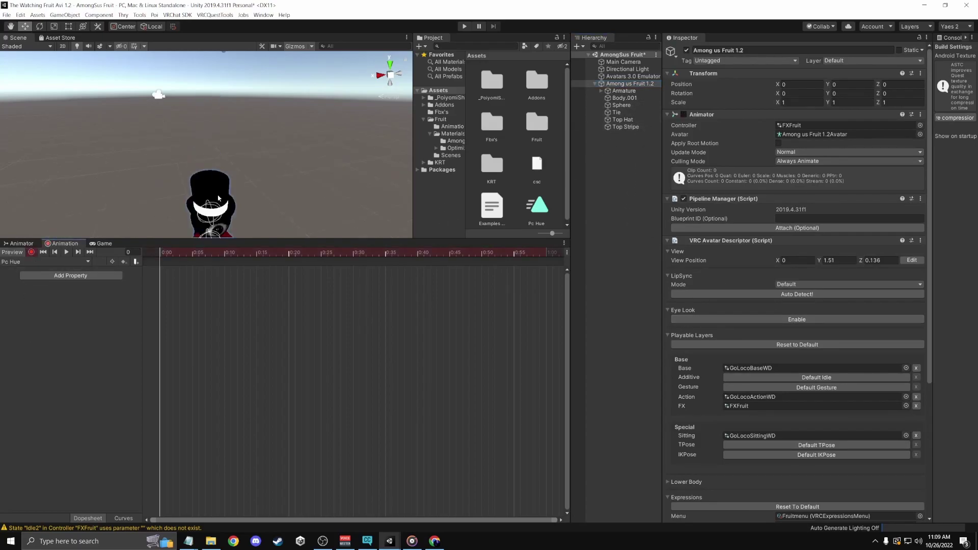
{"action": "scroll", "coordinate": [240, 175], "scroll_direction": "down", "scroll_amount": 5}
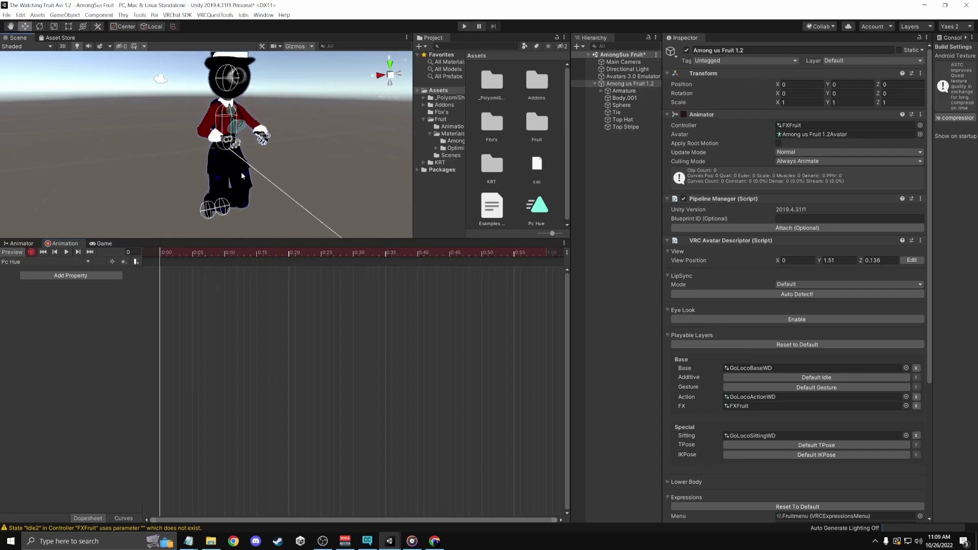
{"action": "scroll", "coordinate": [242, 175], "scroll_direction": "up", "scroll_amount": 6}
{"action": "scroll", "coordinate": [257, 184], "scroll_direction": "down", "scroll_amount": 3}
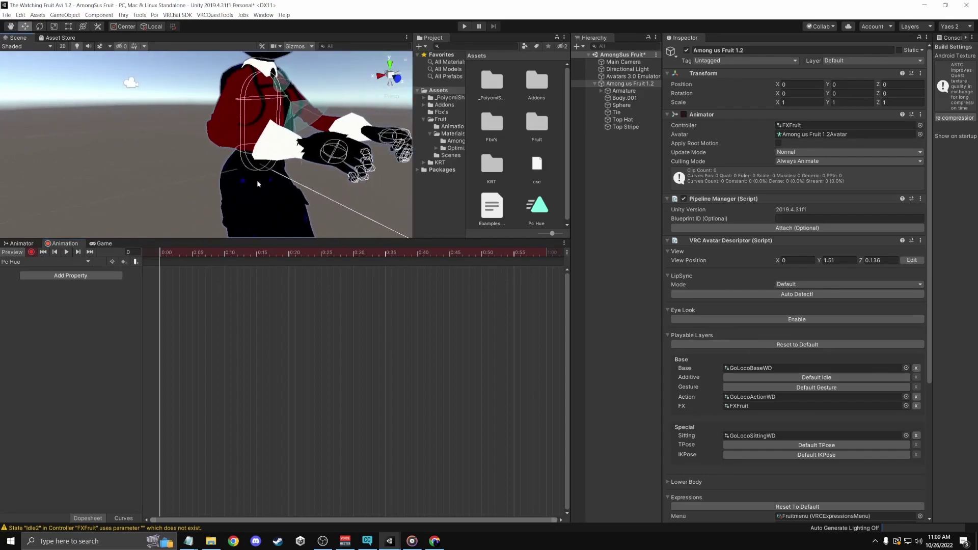
{"action": "left_click_drag", "start_coordinate": [258, 184], "coordinate": [367, 209], "text": "alt"}
{"action": "scroll", "coordinate": [367, 209], "scroll_direction": "down", "scroll_amount": 3}
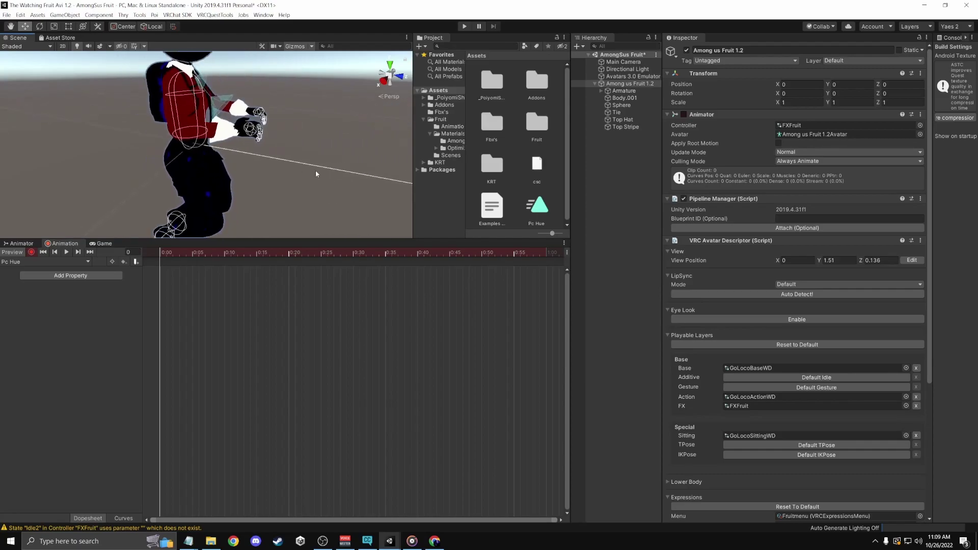
{"action": "mouse_move", "coordinate": [316, 174]}
{"action": "left_mouse_down", "text": "alt"}
{"action": "mouse_move", "coordinate": [285, 168]}
{"action": "mouse_move", "coordinate": [326, 178]}
{"action": "left_mouse_up", "text": "alt"}
Keyframe the Back Pack material's Hue Shift on Body.001 at 0 on frame 0 and at 1 on frame 5
{"action": "left_click", "coordinate": [621, 105]}
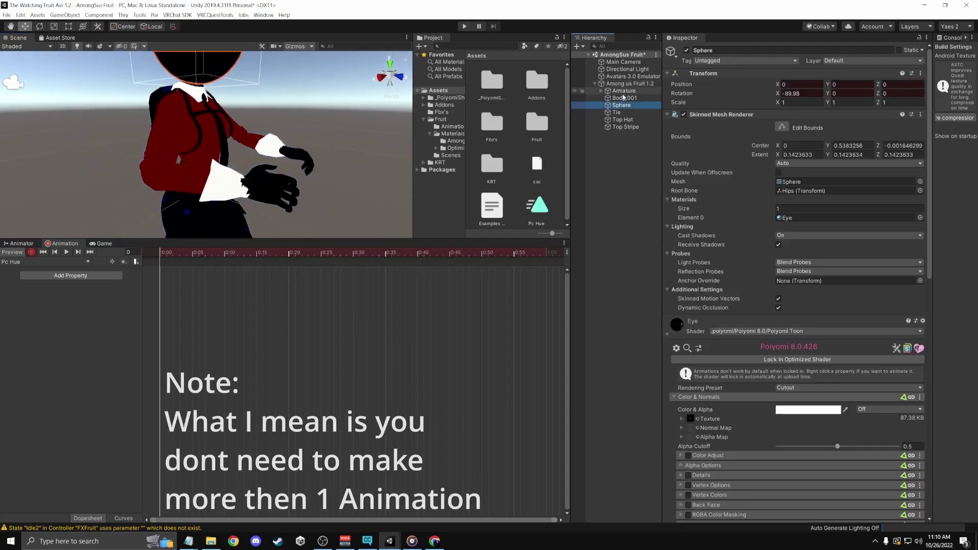
{"action": "left_click", "coordinate": [624, 97]}
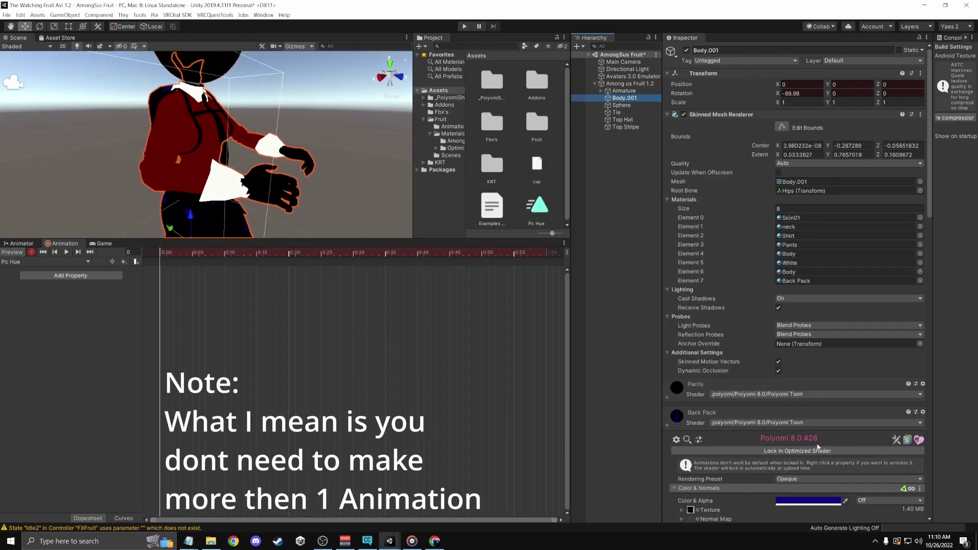
{"action": "scroll", "coordinate": [749, 429], "scroll_direction": "down", "scroll_amount": 5}
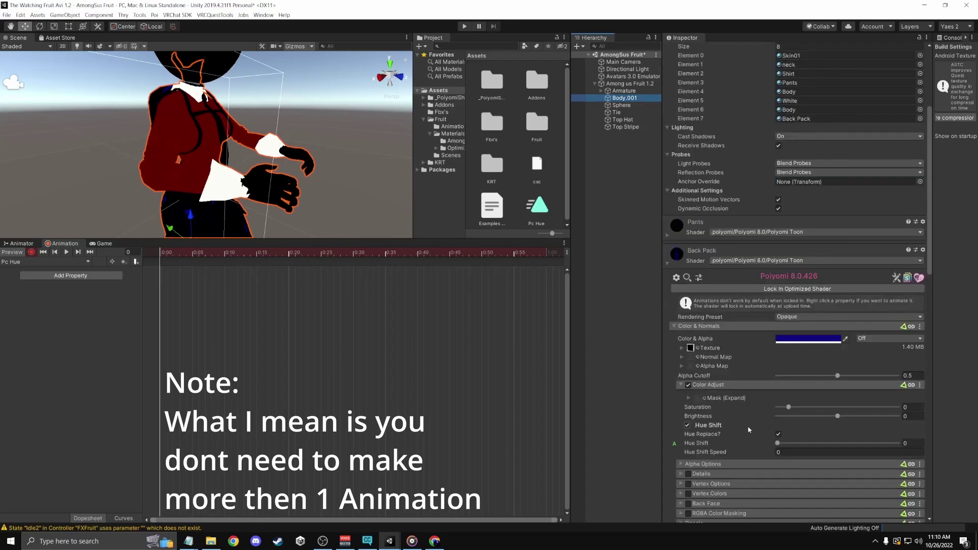
{"action": "left_click", "coordinate": [778, 443]}
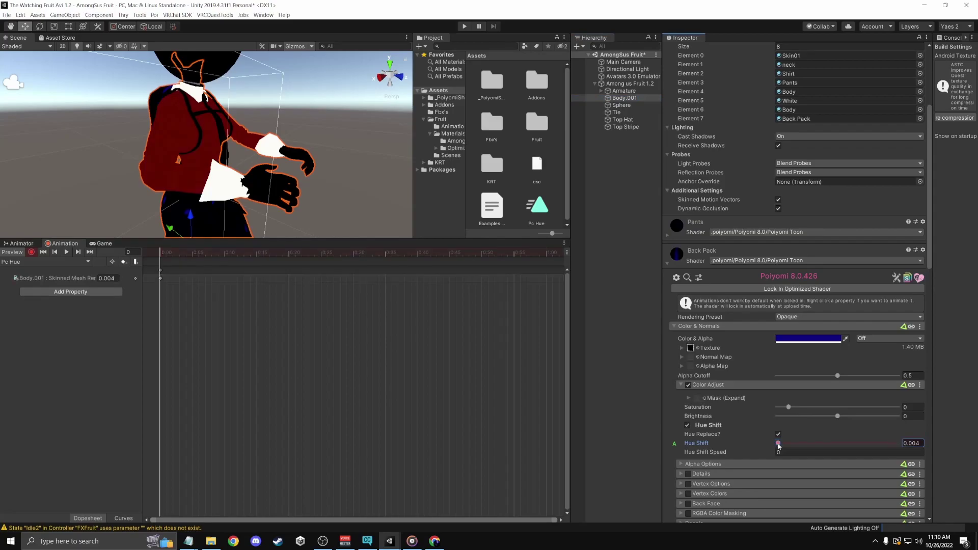
{"action": "left_click_drag", "start_coordinate": [778, 444], "coordinate": [775, 447]}
{"action": "left_click", "coordinate": [193, 253]}
{"action": "left_click_drag", "start_coordinate": [779, 444], "coordinate": [904, 446]}
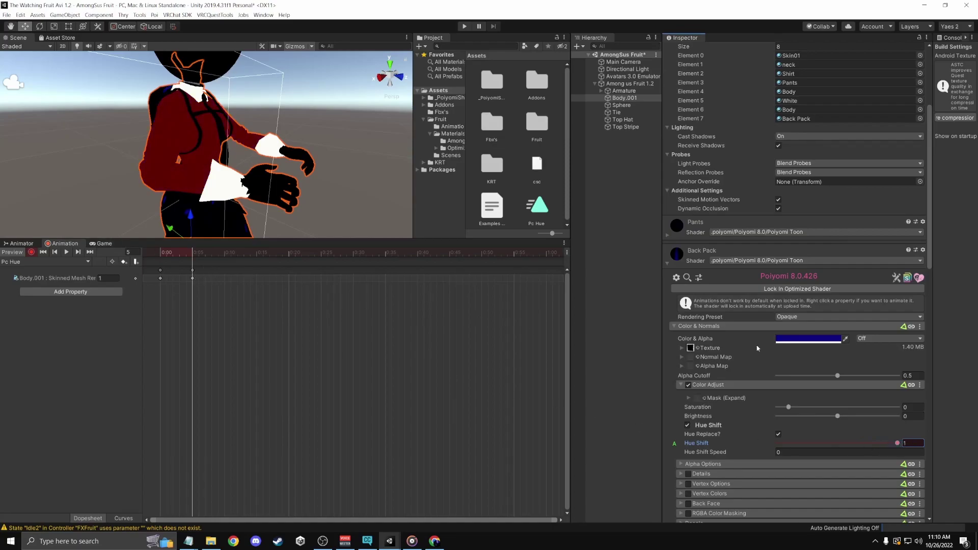
Set the Shirt material's Hue Shift on Body.001 to 0 at frame 0 of the Pc Hue clip
{"action": "scroll", "coordinate": [834, 343], "scroll_direction": "down", "scroll_amount": 20}
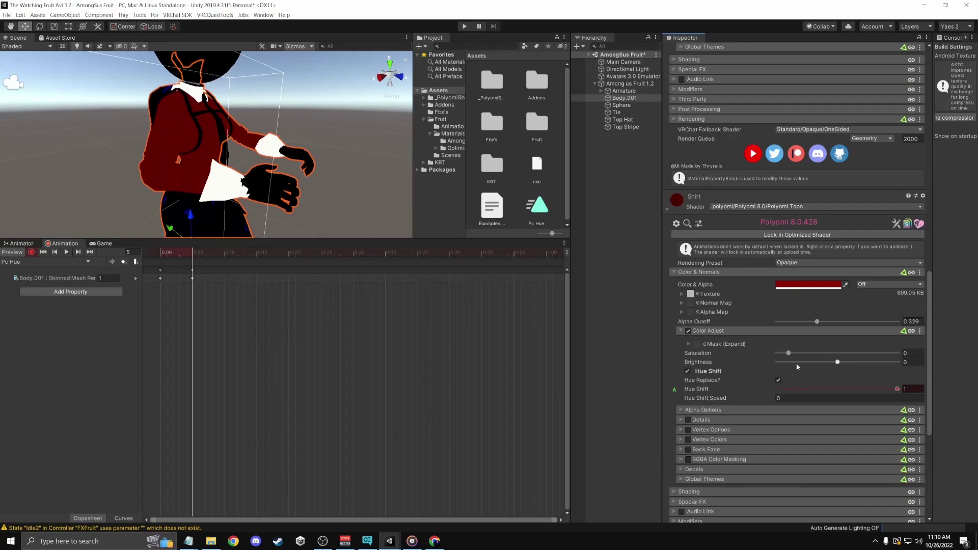
{"action": "scroll", "coordinate": [797, 367], "scroll_direction": "up", "scroll_amount": 10}
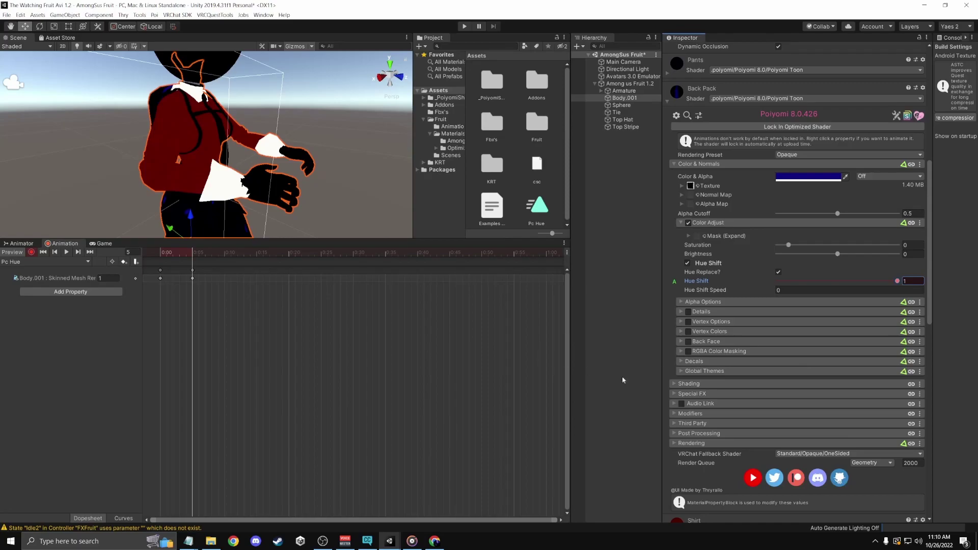
{"action": "scroll", "coordinate": [761, 390], "scroll_direction": "down", "scroll_amount": 10}
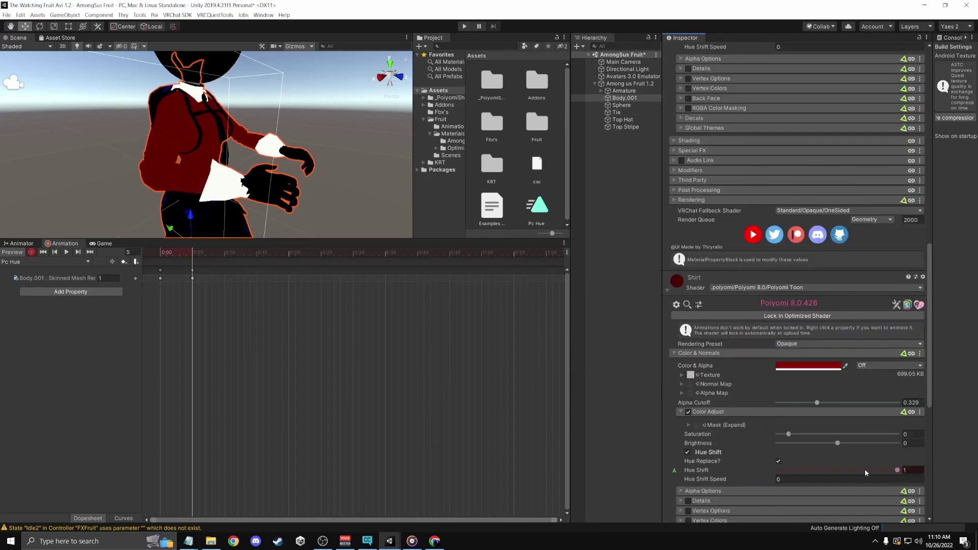
{"action": "left_click", "coordinate": [912, 469]}
{"action": "left_click", "coordinate": [161, 253]}
{"action": "left_click", "coordinate": [779, 470]}
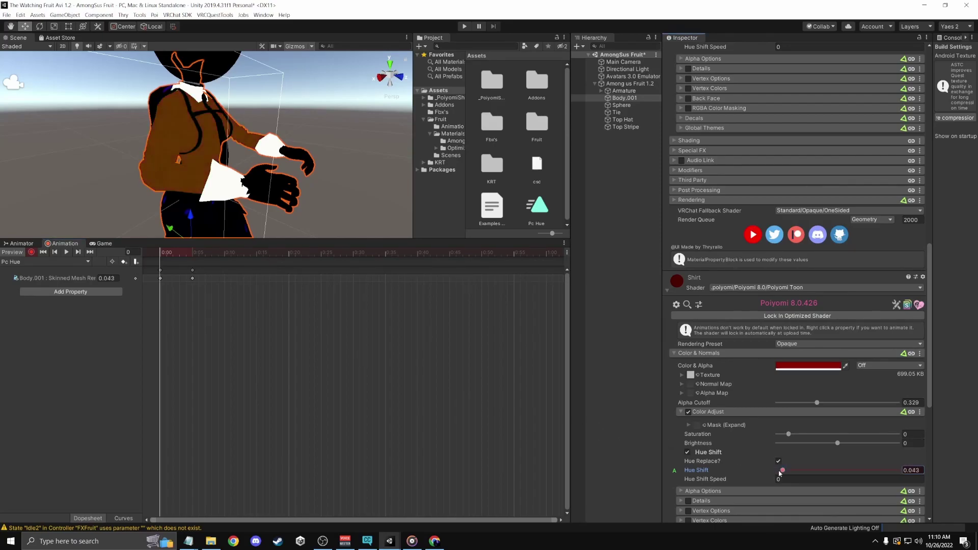
{"action": "left_click_drag", "start_coordinate": [779, 472], "coordinate": [776, 472]}
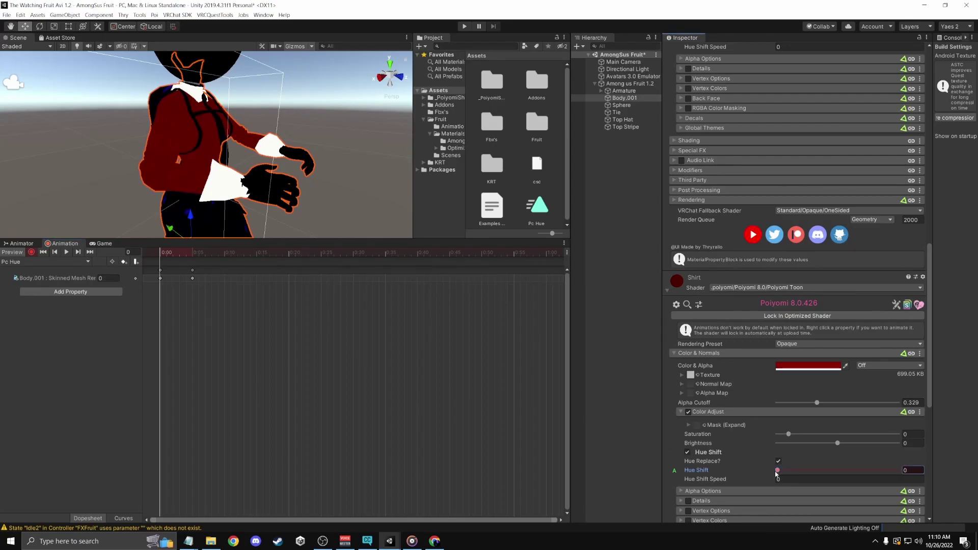
Stop recording keyframes in the Pc Hue clip
{"action": "left_click", "coordinate": [31, 252]}
{"action": "scroll", "coordinate": [180, 173], "scroll_direction": "down", "scroll_amount": 5}
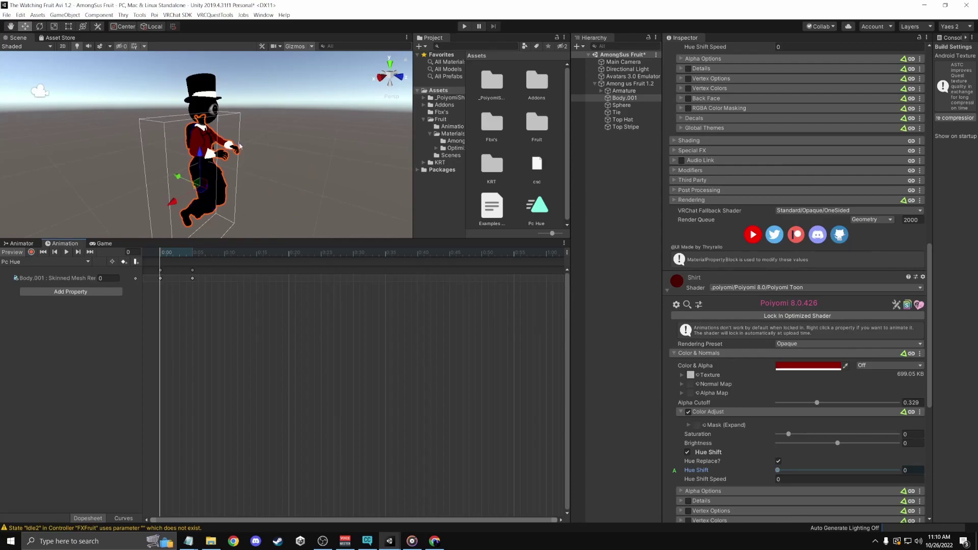
{"action": "middle_click_drag", "start_coordinate": [209, 143], "coordinate": [168, 235]}
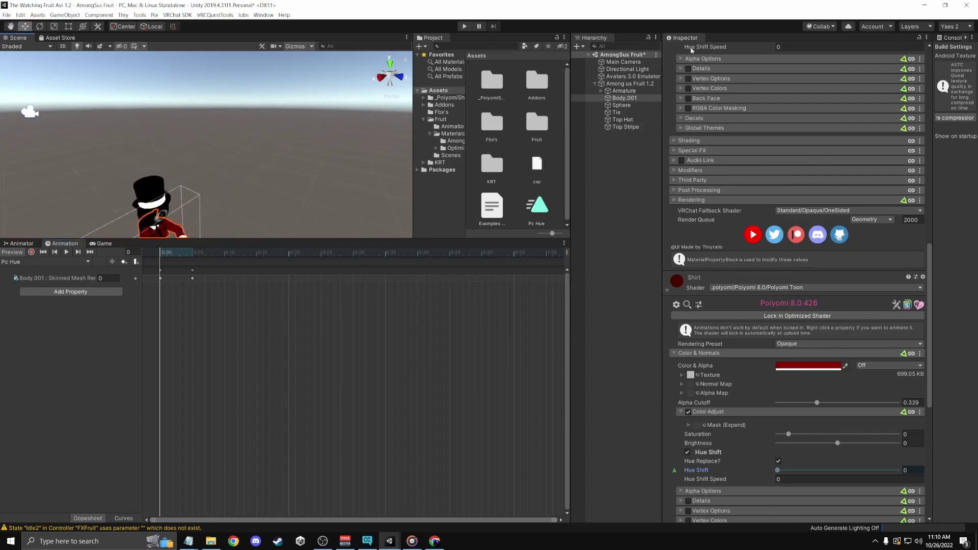
Examine the Color Adjust settings of the Sphere's Eye material
{"action": "left_click", "coordinate": [624, 105]}
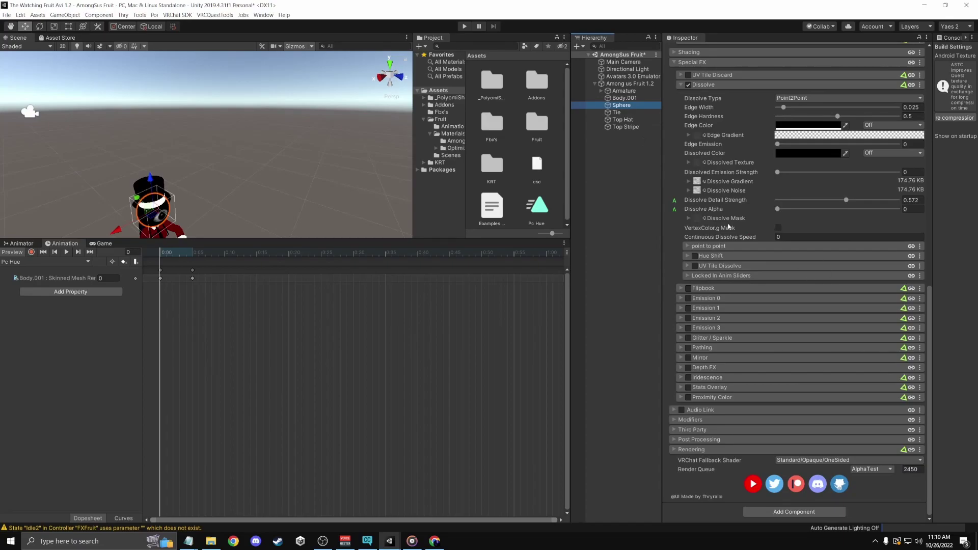
{"action": "scroll", "coordinate": [728, 226], "scroll_direction": "up", "scroll_amount": 10}
{"action": "left_click", "coordinate": [685, 285]}
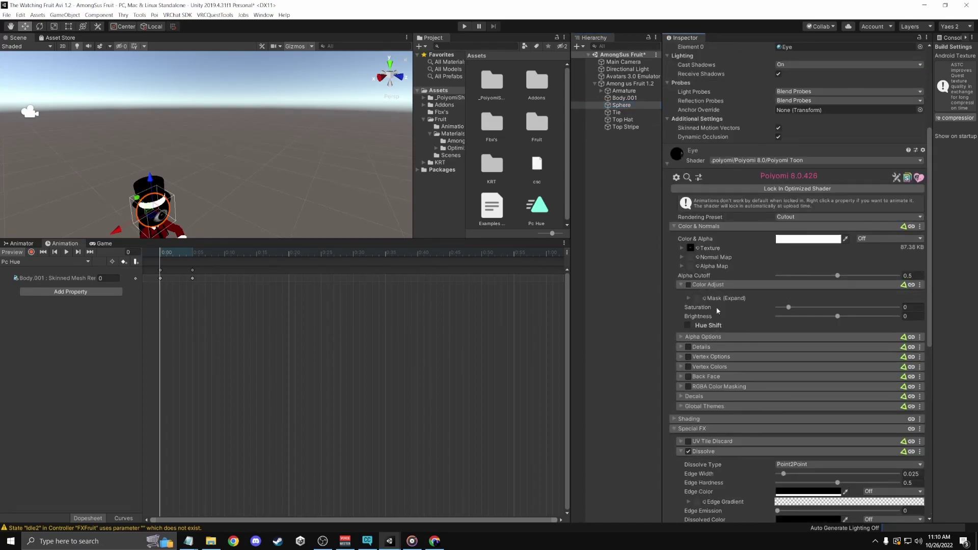
{"action": "left_click", "coordinate": [681, 285]}
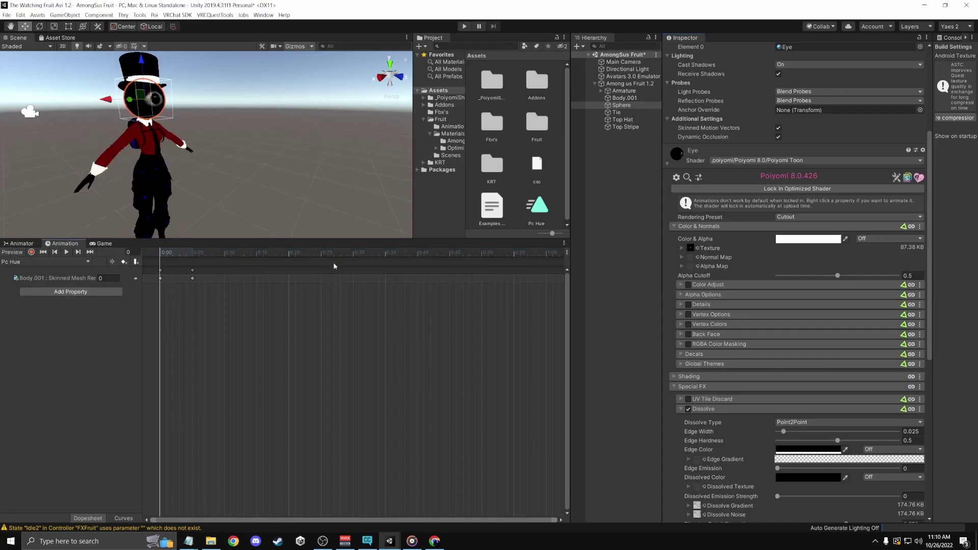
Add the Pc Hue clip as a state in the Pc Hue animator layer and place the Any State node above Exit
{"action": "left_click", "coordinate": [12, 244]}
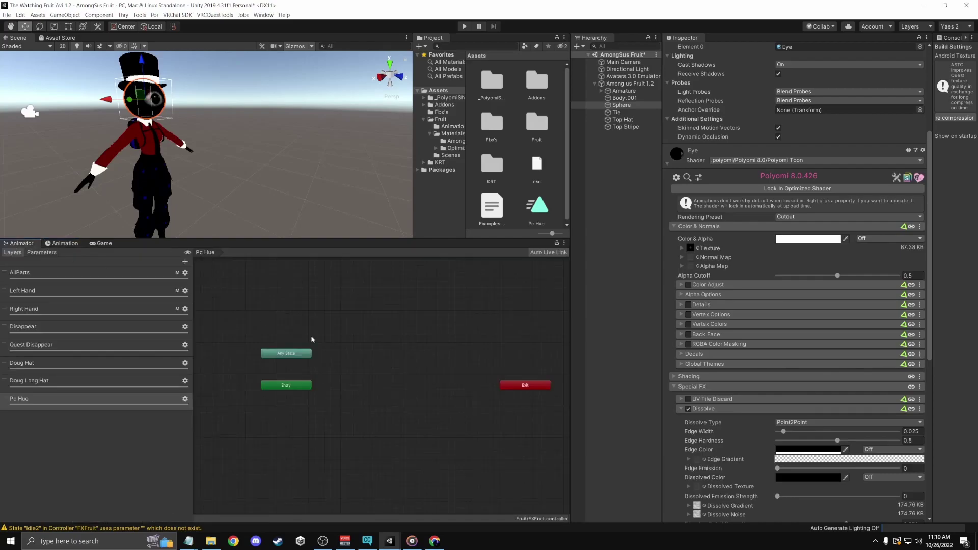
{"action": "scroll", "coordinate": [552, 187], "scroll_direction": "down", "scroll_amount": 1}
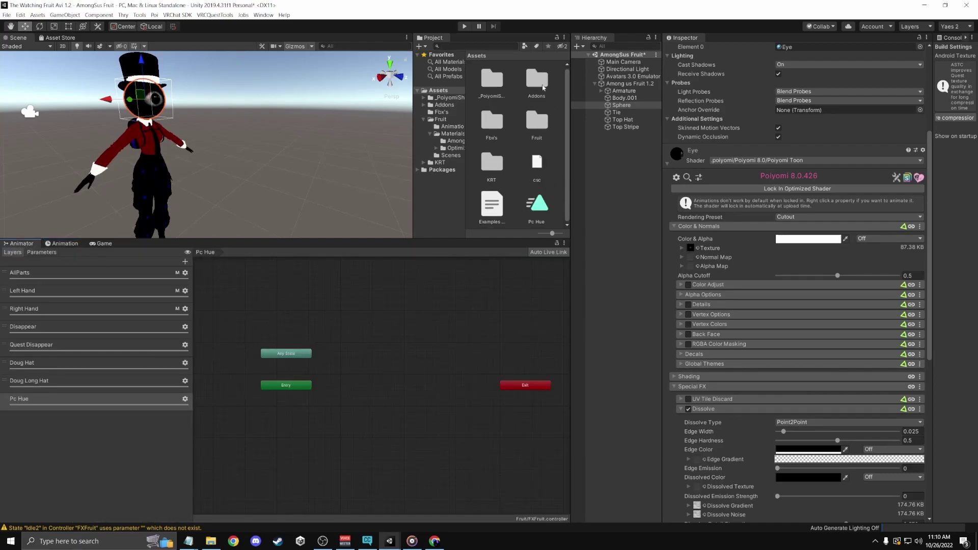
{"action": "left_click_drag", "start_coordinate": [538, 212], "coordinate": [356, 382]}
{"action": "left_click_drag", "start_coordinate": [304, 356], "coordinate": [542, 363]}
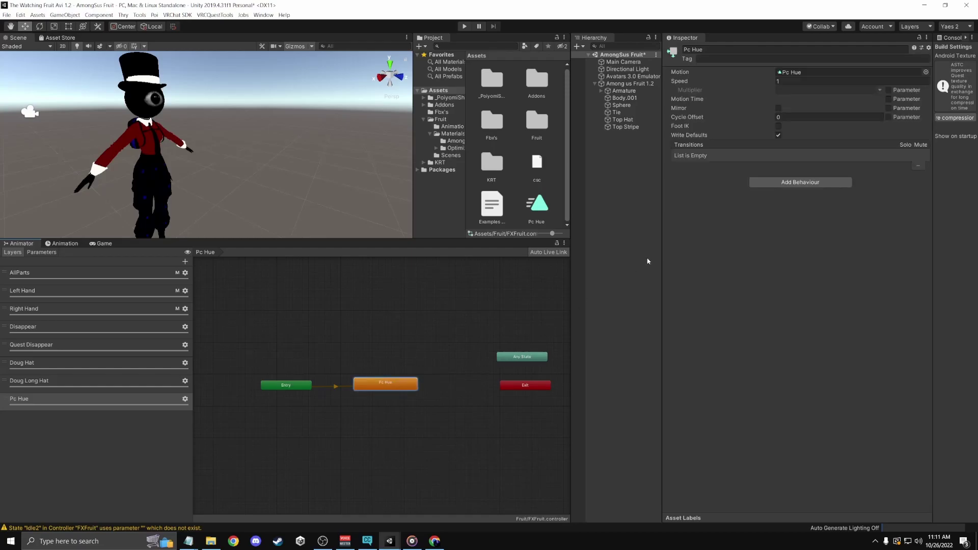
Enable the Motion Time parameter on the Pc Hue state and assign it to Pc Hue
{"action": "left_click", "coordinate": [889, 99]}
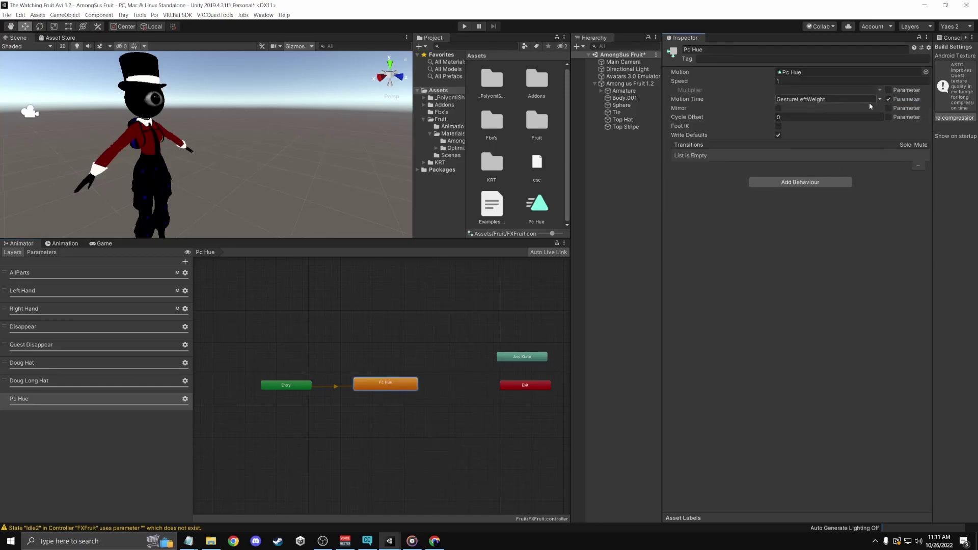
{"action": "left_click", "coordinate": [873, 100]}
{"action": "left_click", "coordinate": [892, 127]}
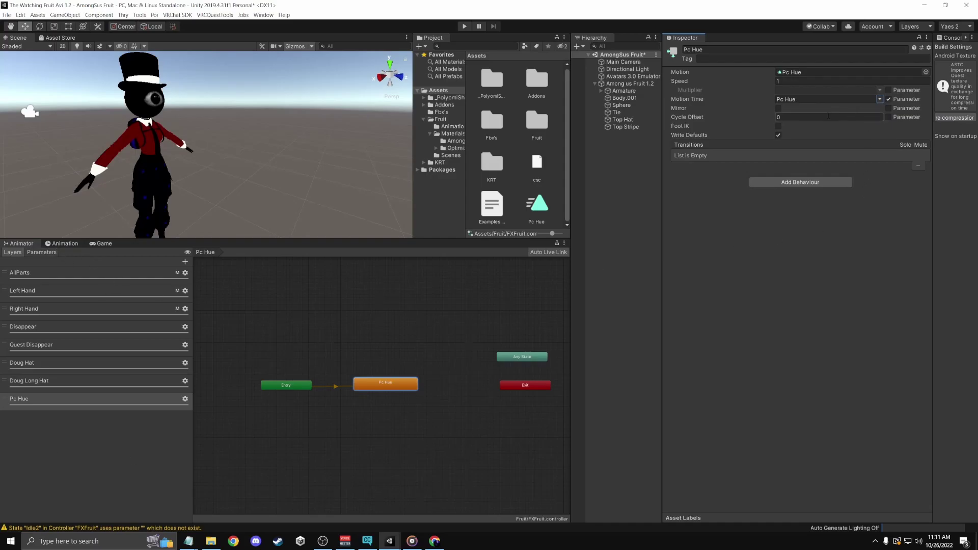
Add a parameter named Pc Hue of type Float to the Fruitpara asset in the Fruit folder
{"action": "left_click", "coordinate": [530, 185]}
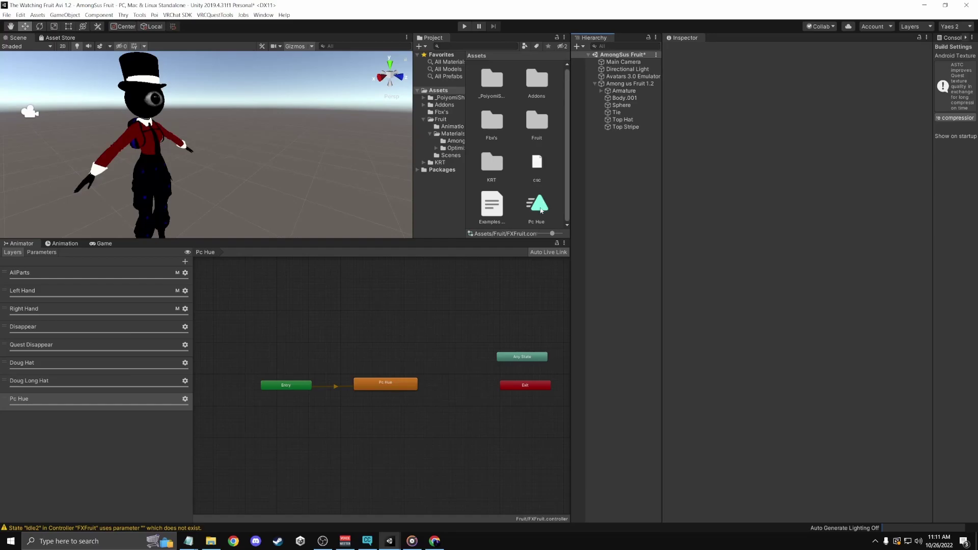
{"action": "double_click", "coordinate": [541, 122]}
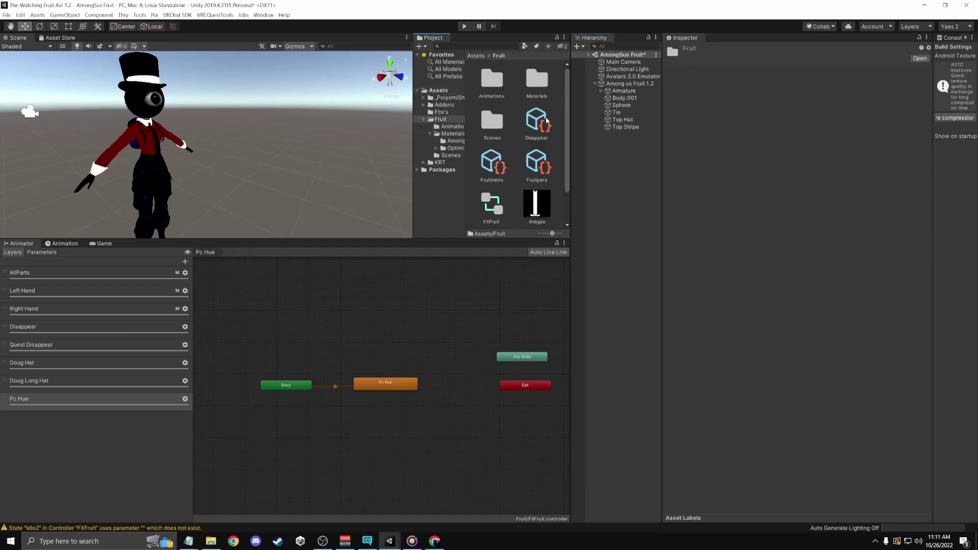
{"action": "left_click", "coordinate": [534, 170]}
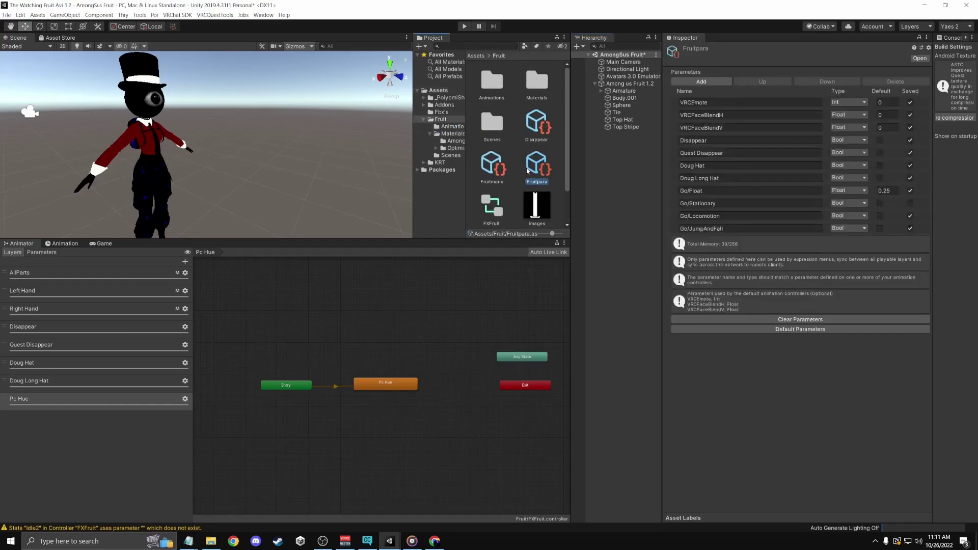
{"action": "left_click", "coordinate": [701, 81]}
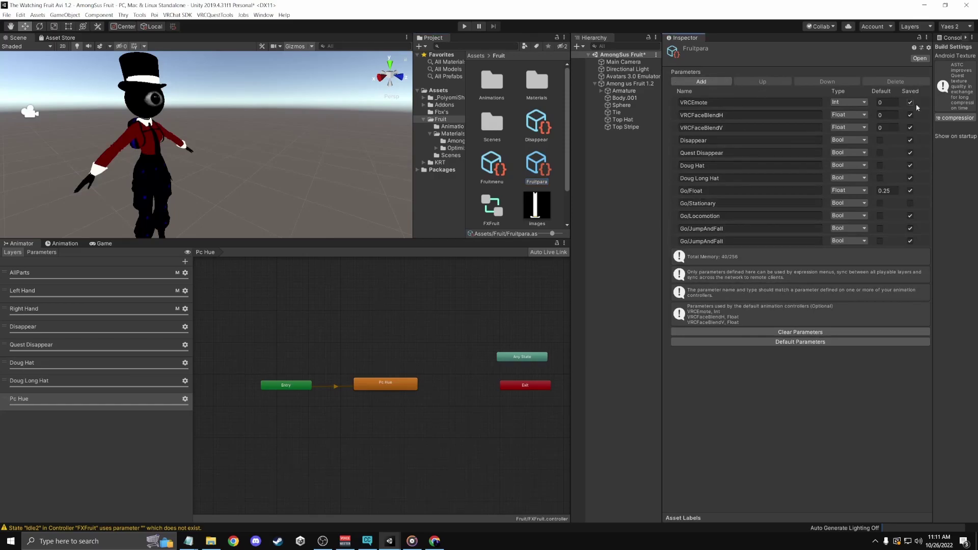
{"action": "left_click", "coordinate": [751, 241]}
{"action": "key", "text": "BackSpace"}
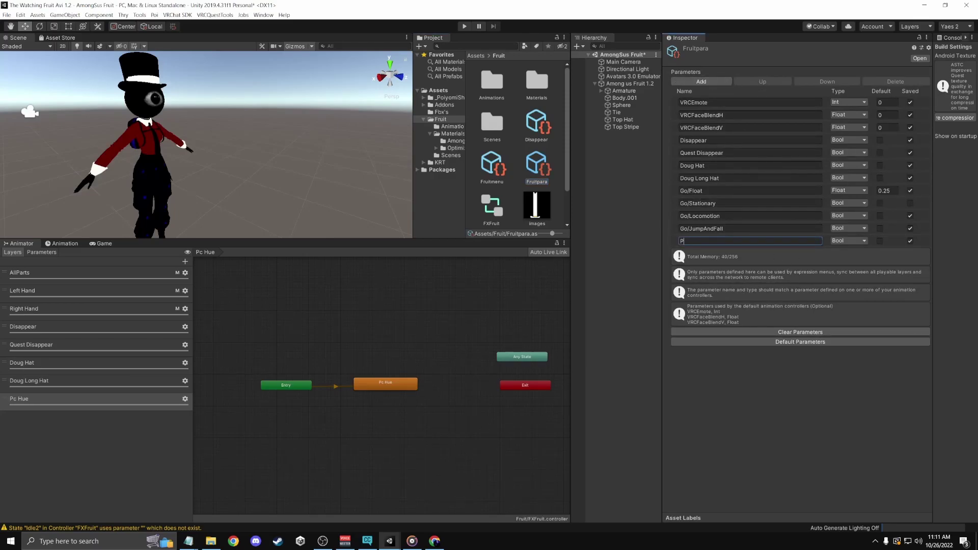
{"action": "type", "text": "Pc Hue"}
{"action": "left_click", "coordinate": [849, 241]}
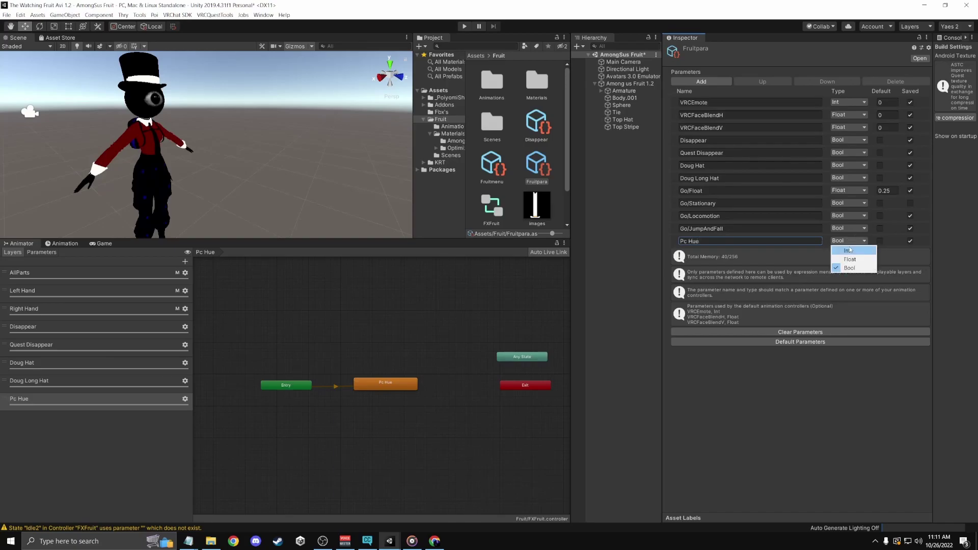
{"action": "left_click", "coordinate": [848, 260]}
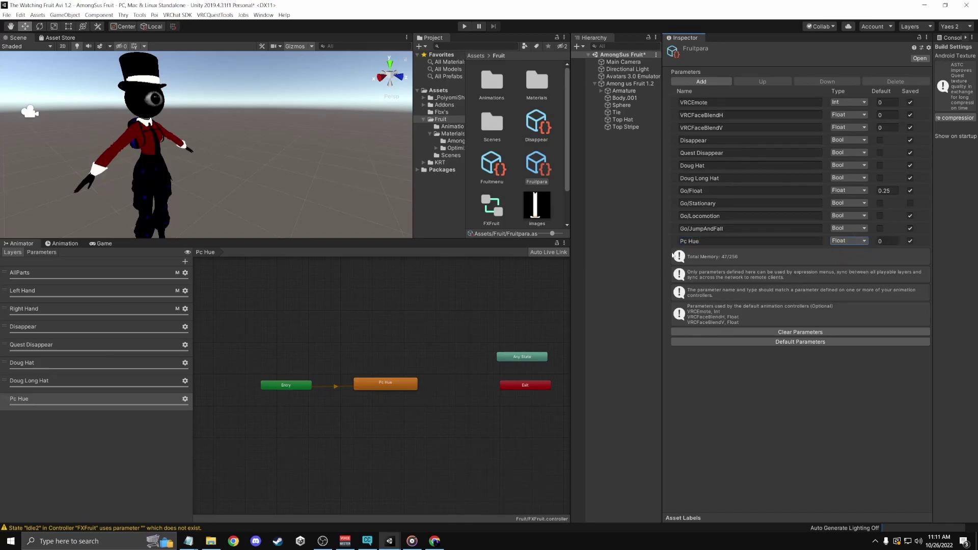
Add a control named Hue of type Radial Puppet to the Fruitmenu asset
{"action": "left_click", "coordinate": [490, 172]}
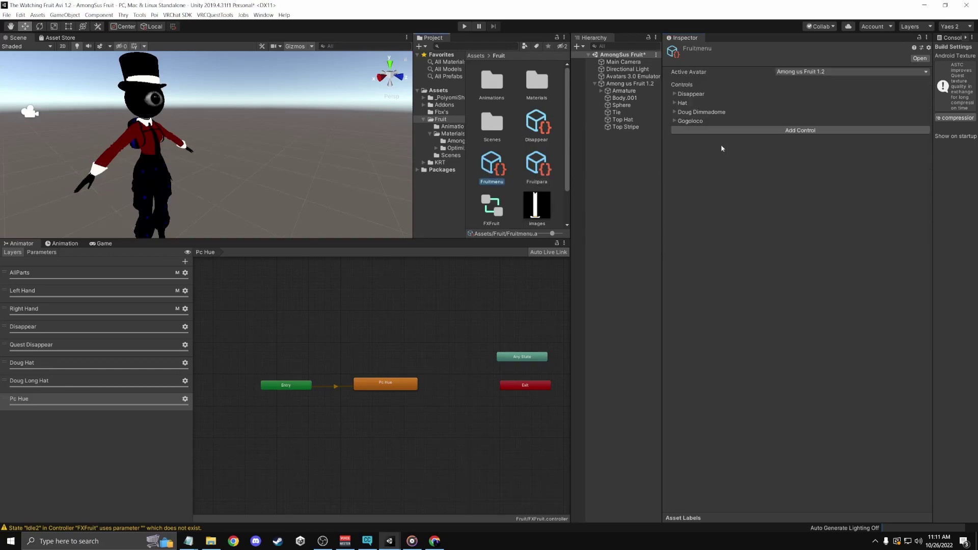
{"action": "left_click", "coordinate": [699, 131]}
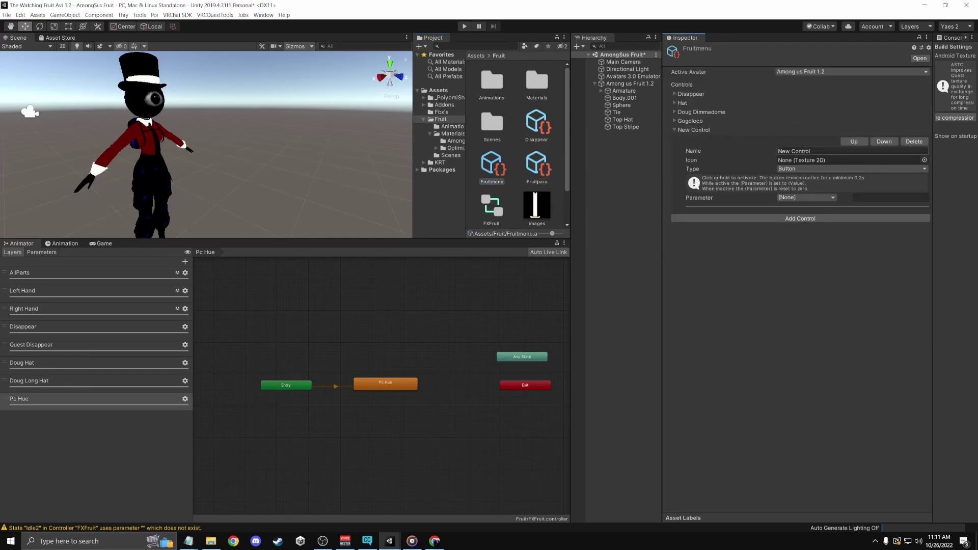
{"action": "left_click", "coordinate": [804, 150]}
{"action": "left_click", "coordinate": [799, 170]}
{"action": "left_click", "coordinate": [800, 222]}
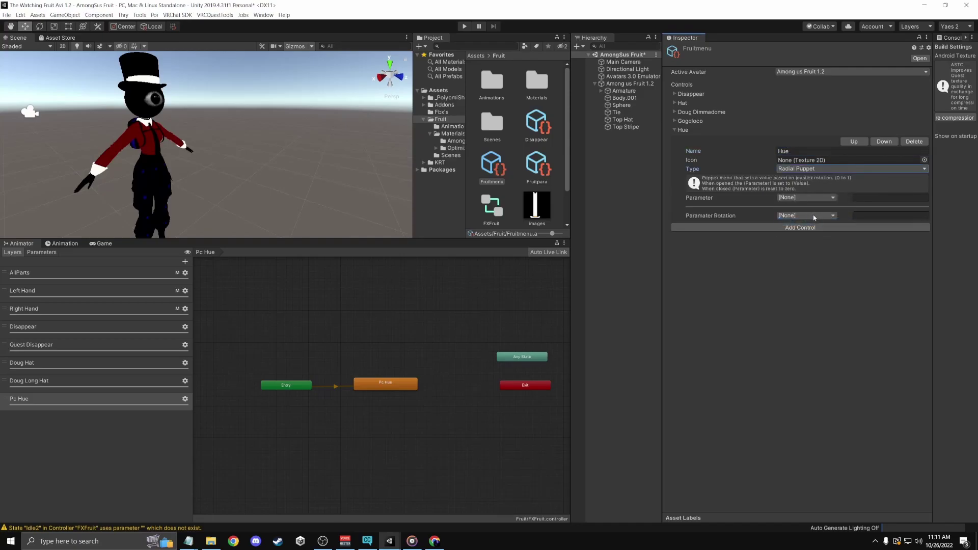
Set the Hue control's rotation parameter to the Pc Hue float
{"action": "left_click", "coordinate": [815, 217]}
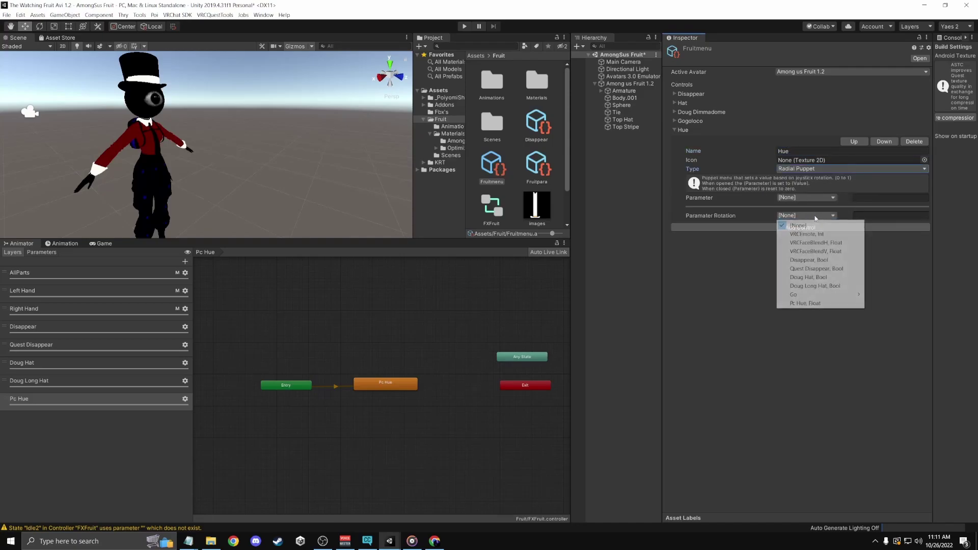
{"action": "left_click", "coordinate": [814, 303]}
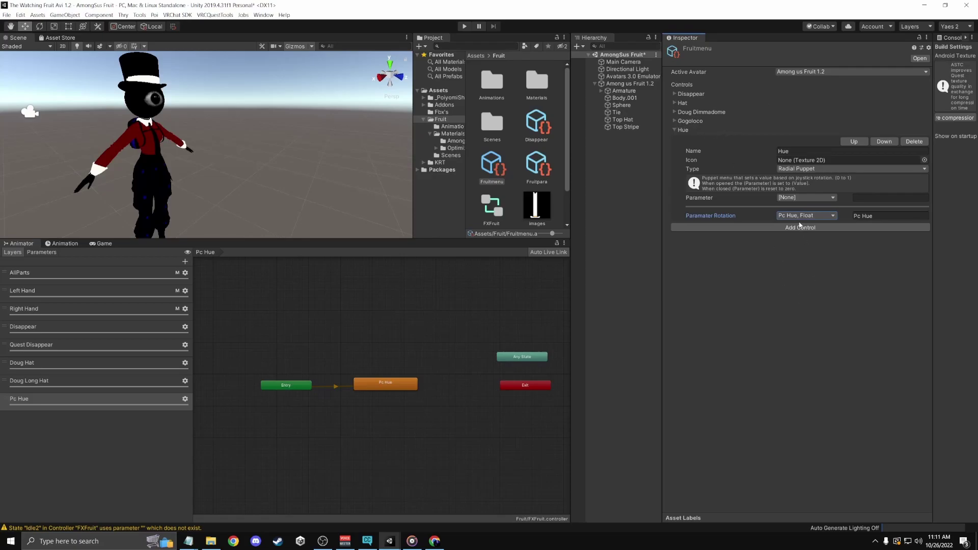
{"action": "left_click", "coordinate": [791, 221]}
{"action": "left_click", "coordinate": [765, 342]}
{"action": "left_click", "coordinate": [785, 292]}
Enlarge the Scene view and examine the Avatars 3.0 Emulator Control object
{"action": "left_click_drag", "start_coordinate": [382, 238], "coordinate": [390, 378]}
{"action": "left_click_drag", "start_coordinate": [312, 257], "coordinate": [281, 245], "text": "alt"}
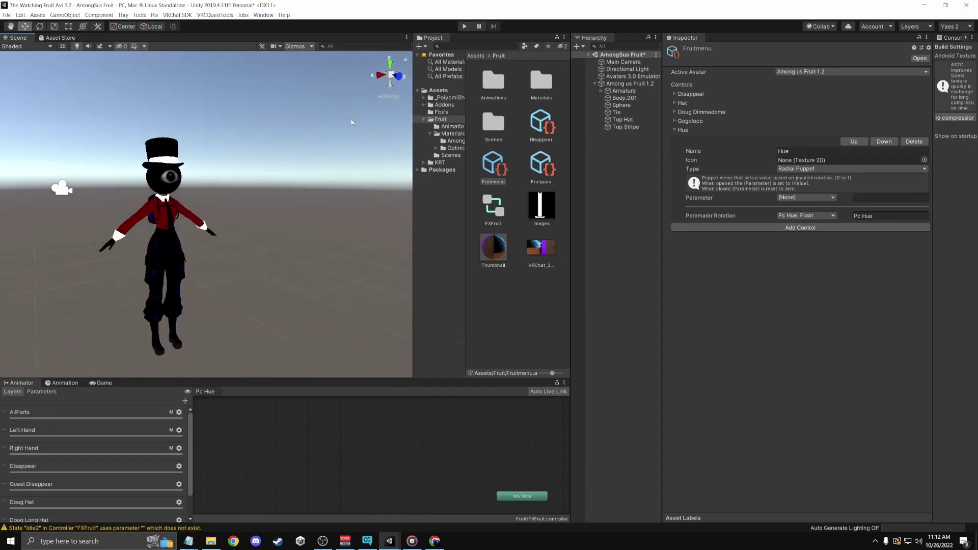
{"action": "left_click", "coordinate": [633, 77]}
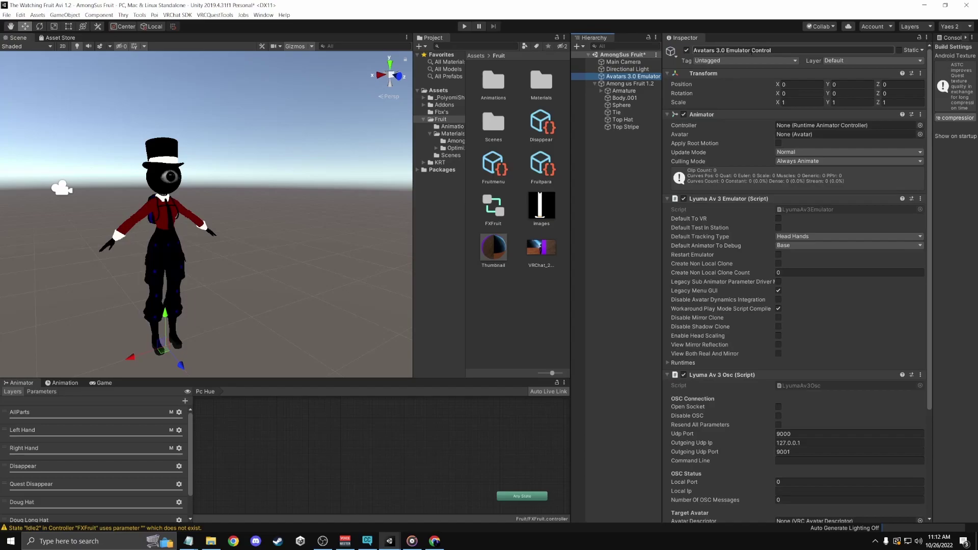
{"action": "left_click_drag", "start_coordinate": [780, 50], "coordinate": [693, 50]}
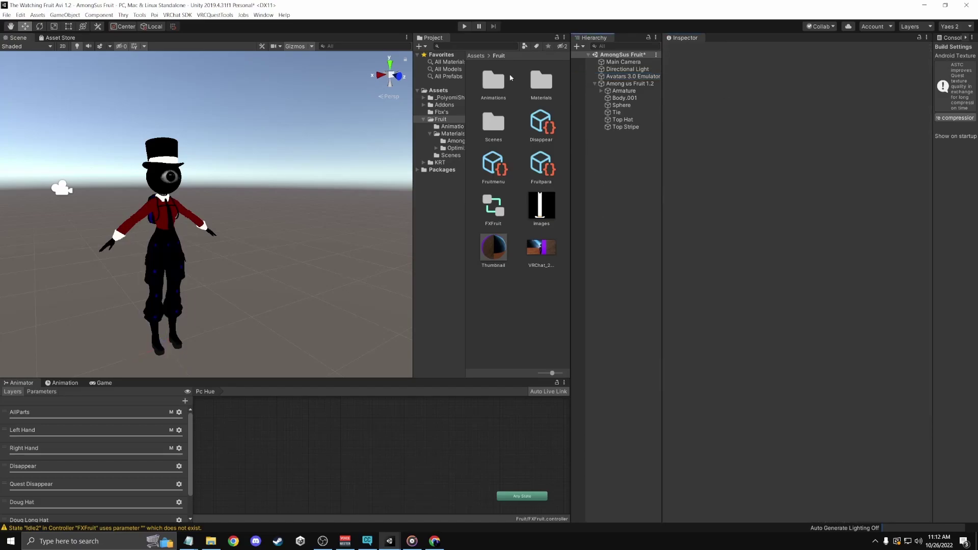
{"action": "left_click", "coordinate": [621, 203]}
Look through the Addons folder for the emulator add-on and return to Assets
{"action": "left_click", "coordinate": [476, 55]}
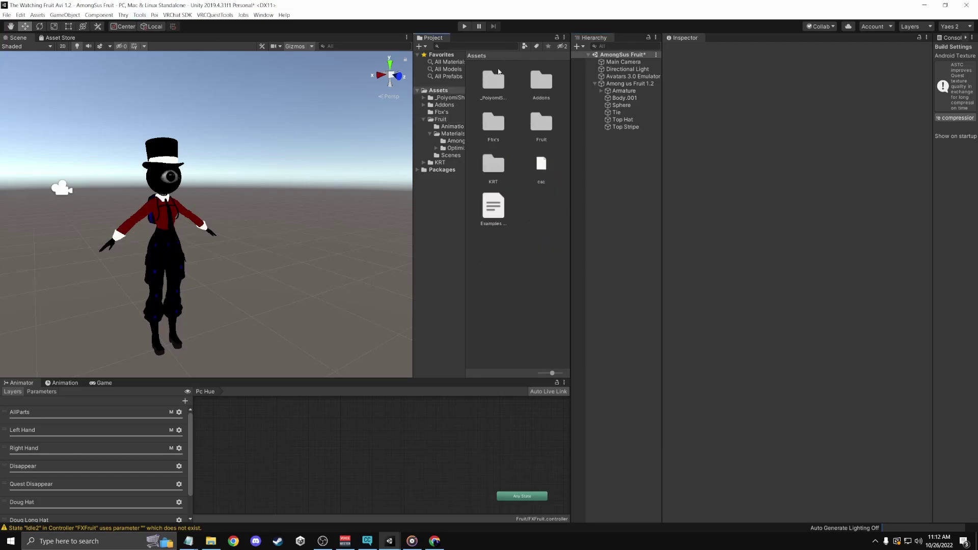
{"action": "left_click", "coordinate": [538, 87]}
{"action": "double_click", "coordinate": [538, 87]}
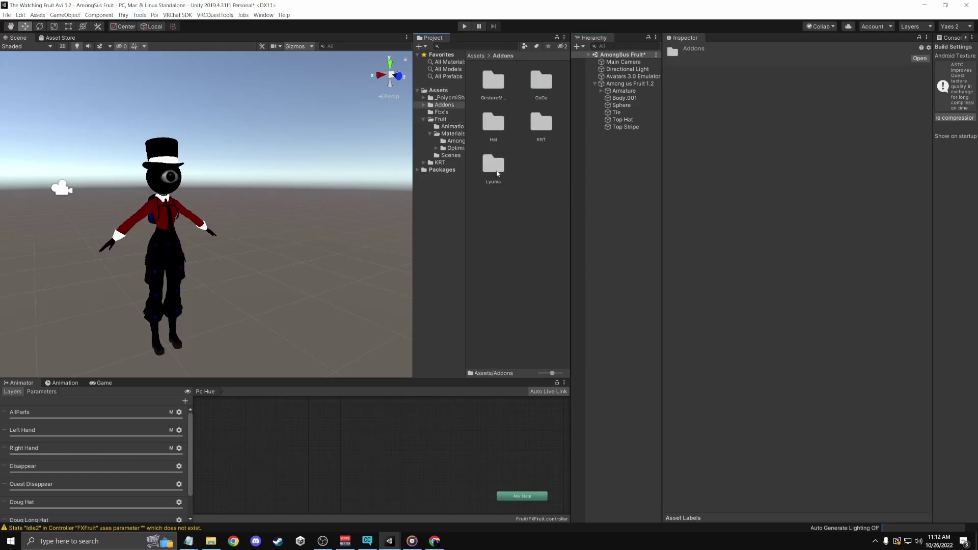
{"action": "left_click", "coordinate": [479, 56]}
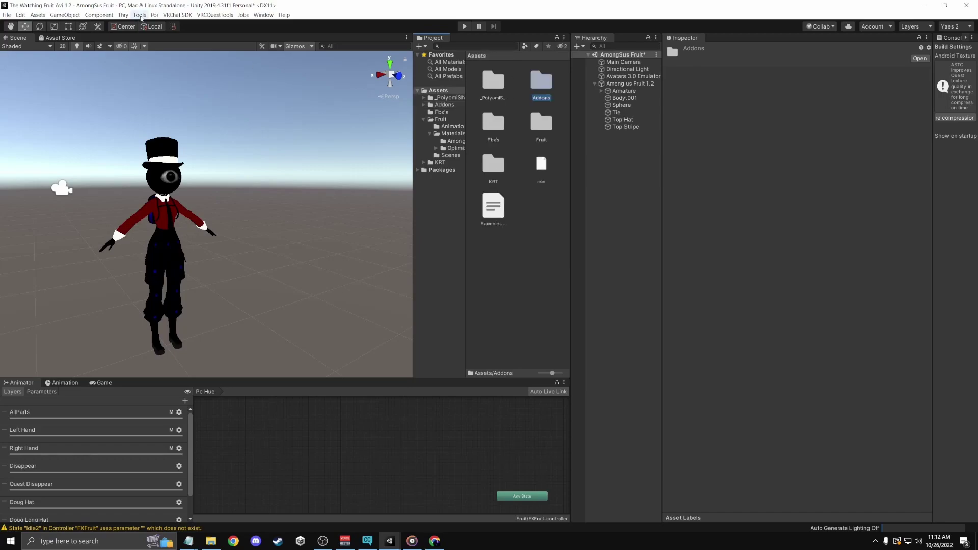
Enable the Avatars 3.0 Emulator, select its control object and enter Play mode
{"action": "left_click", "coordinate": [140, 15]}
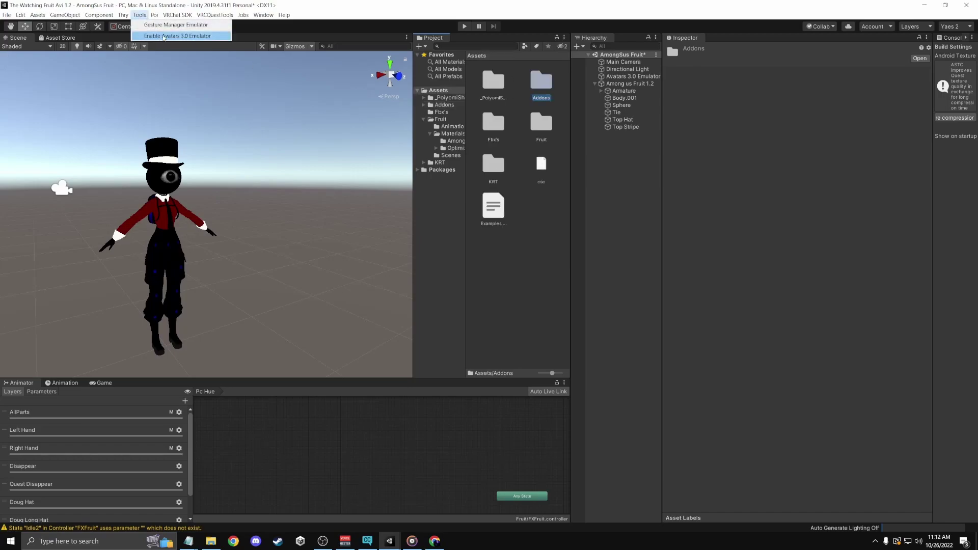
{"action": "left_click", "coordinate": [163, 36]}
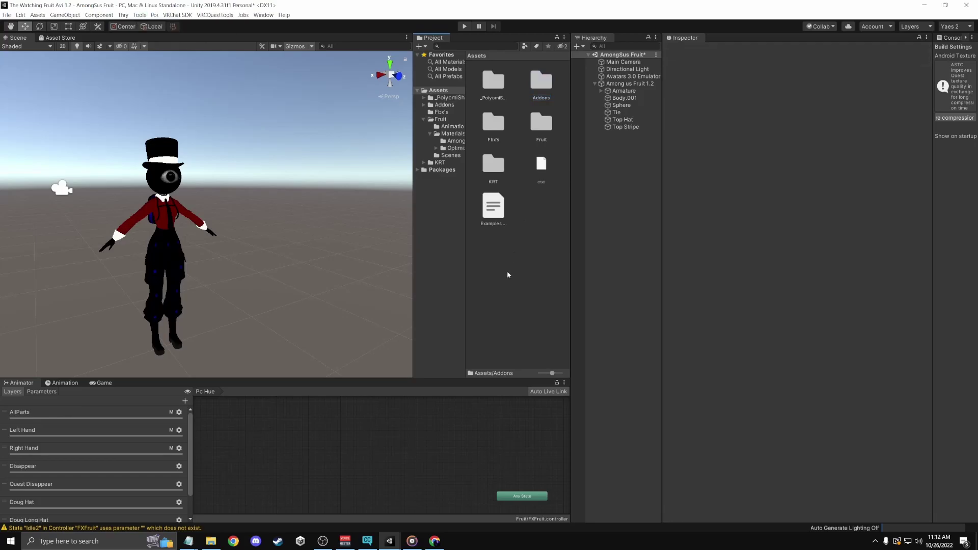
{"action": "left_click", "coordinate": [631, 83]}
{"action": "left_click", "coordinate": [633, 76]}
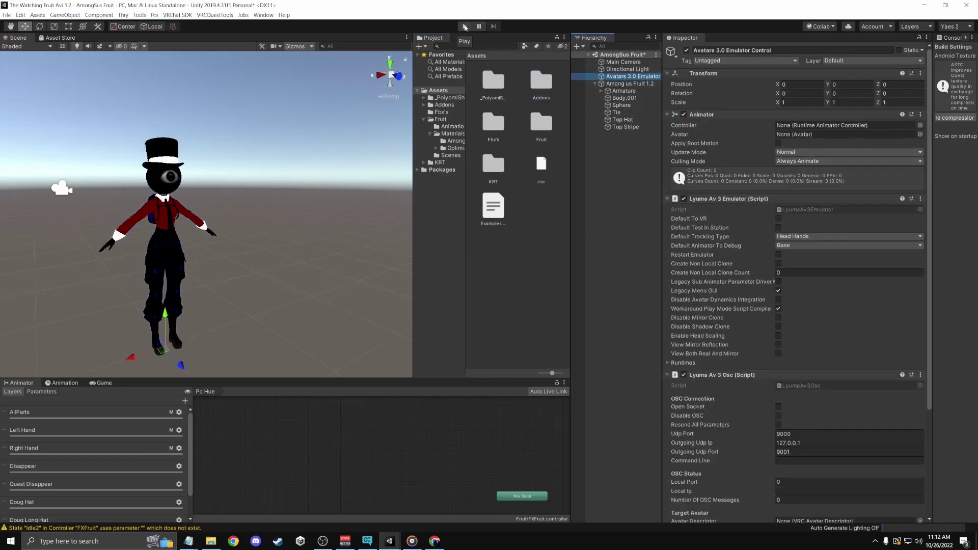
{"action": "left_click", "coordinate": [464, 27]}
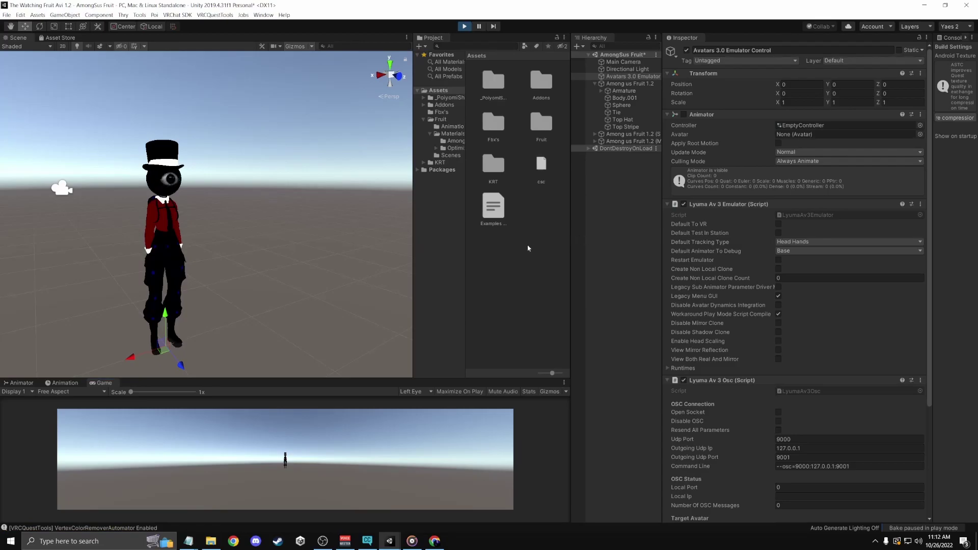
Show the Gesture Manager radial menu for the Among us Fruit 1.2 avatar and open its Expressions
{"action": "mouse_move", "coordinate": [267, 267]}
{"action": "right_mouse_down"}
{"action": "mouse_move", "coordinate": [275, 264]}
{"action": "mouse_move", "coordinate": [250, 290]}
{"action": "mouse_move", "coordinate": [273, 230]}
{"action": "mouse_move", "coordinate": [263, 268]}
{"action": "right_mouse_up"}
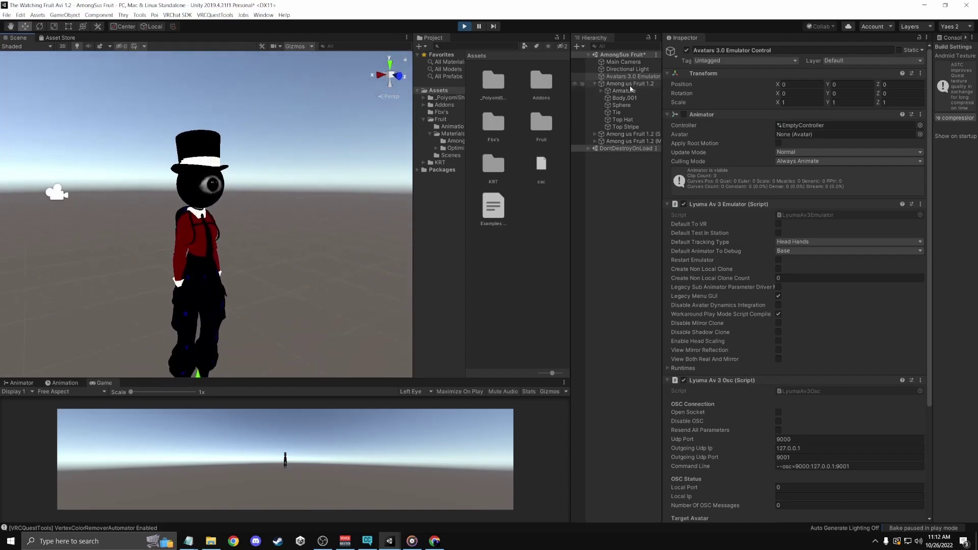
{"action": "left_click", "coordinate": [629, 84]}
{"action": "left_click", "coordinate": [899, 133]}
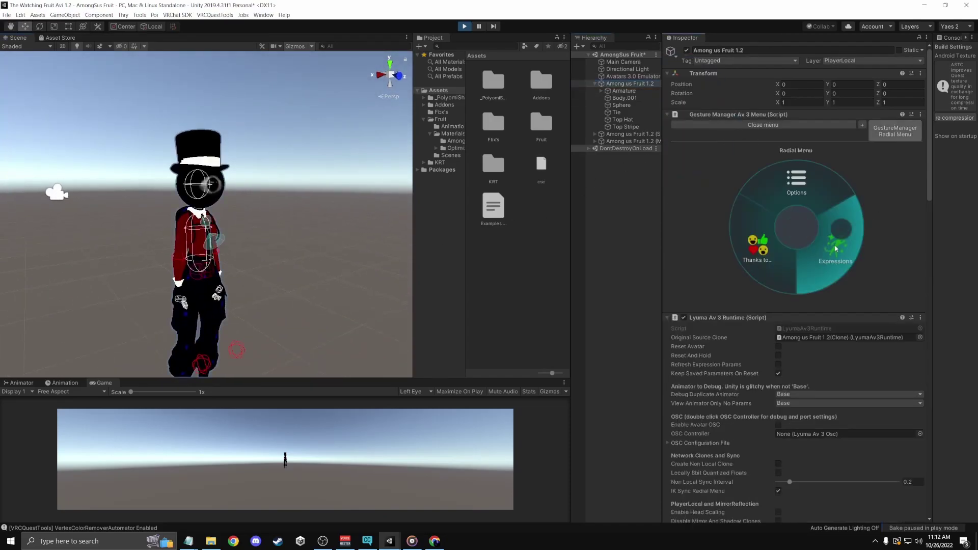
{"action": "left_click_drag", "start_coordinate": [767, 207], "coordinate": [768, 179]}
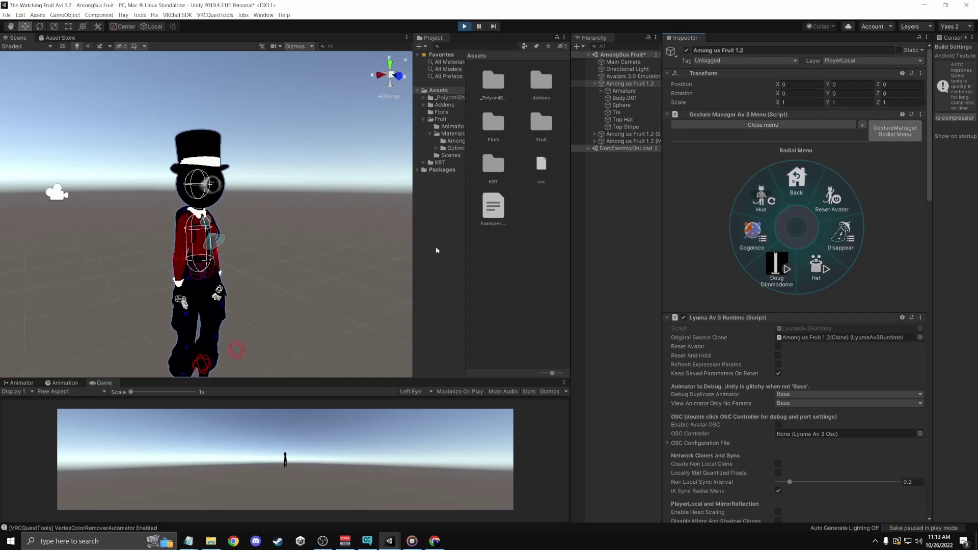
Go back from the avatar's expressions to the previous level of the radial menu
{"action": "left_click", "coordinate": [801, 186]}
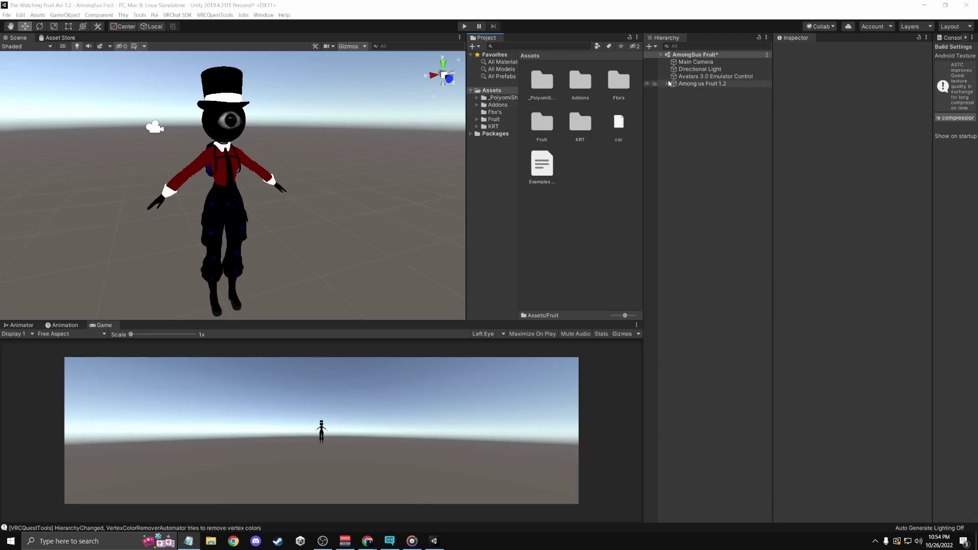
Expand the Among us Fruit 1.2 avatar and select its Body.001 mesh to examine the assigned materials
{"action": "left_click", "coordinate": [667, 83]}
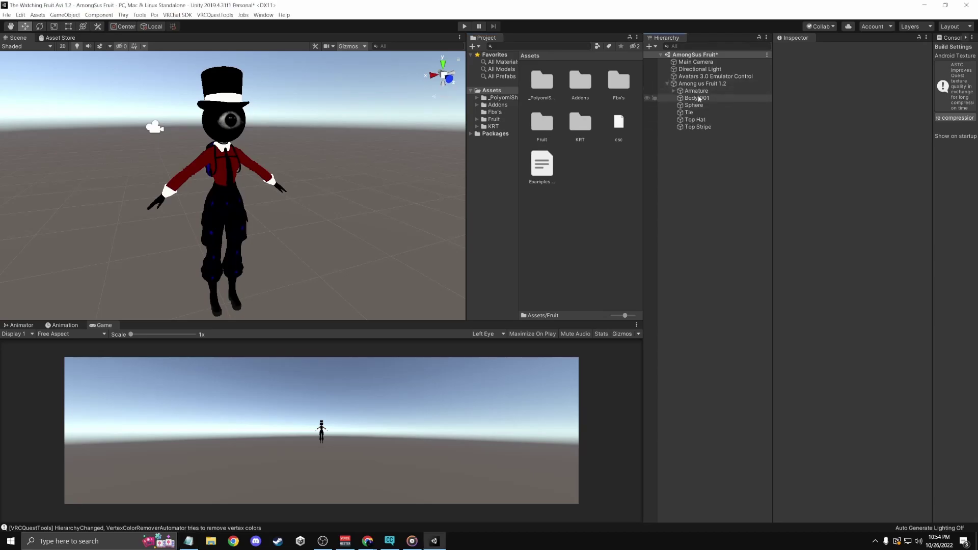
{"action": "left_click", "coordinate": [695, 98]}
{"action": "scroll", "coordinate": [852, 337], "scroll_direction": "down", "scroll_amount": 5}
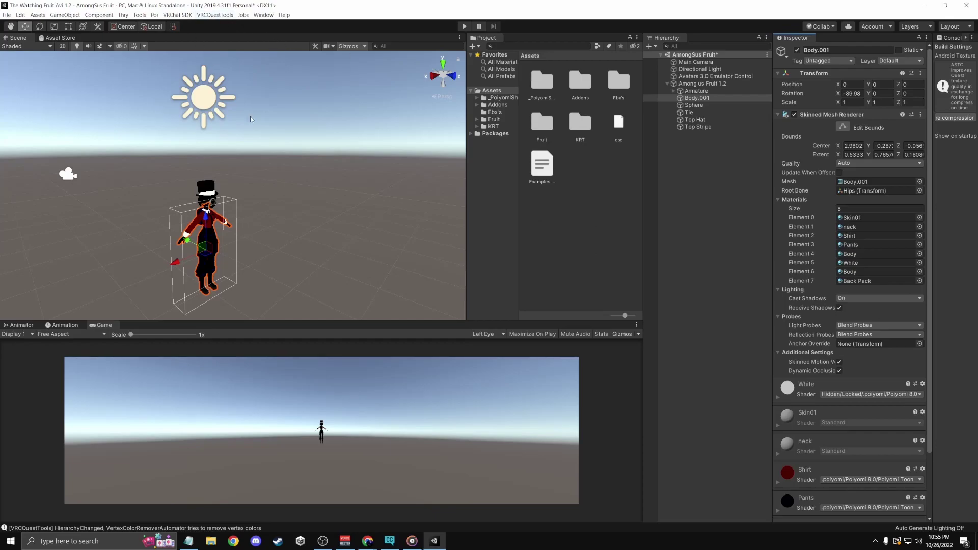
{"action": "right_click_drag", "start_coordinate": [194, 56], "coordinate": [456, 229]}
{"action": "scroll", "coordinate": [801, 448], "scroll_direction": "down", "scroll_amount": 3}
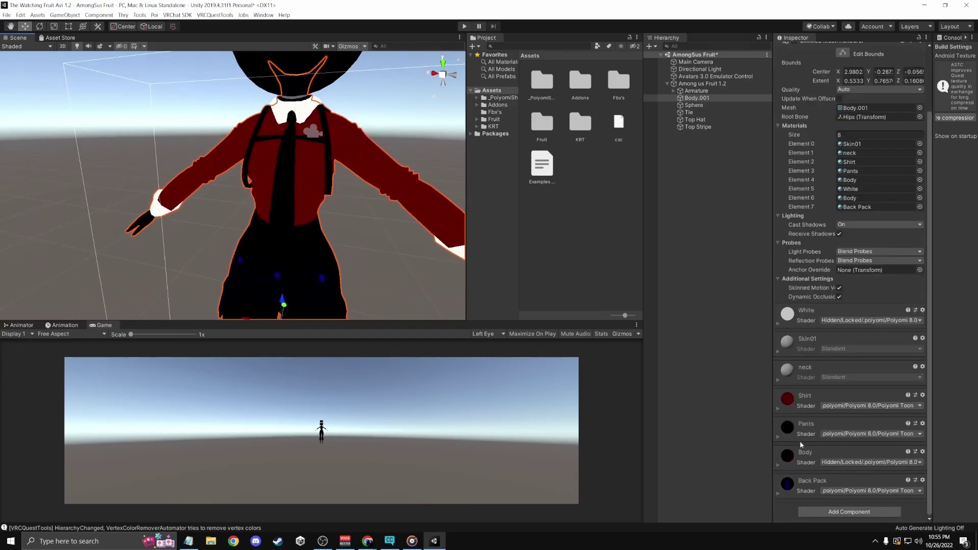
Expand the Shirt material on Body.001 and inspect its Color & Alpha colour and Hue Shift settings
{"action": "left_click", "coordinate": [778, 410]}
{"action": "scroll", "coordinate": [815, 405], "scroll_direction": "down", "scroll_amount": 6}
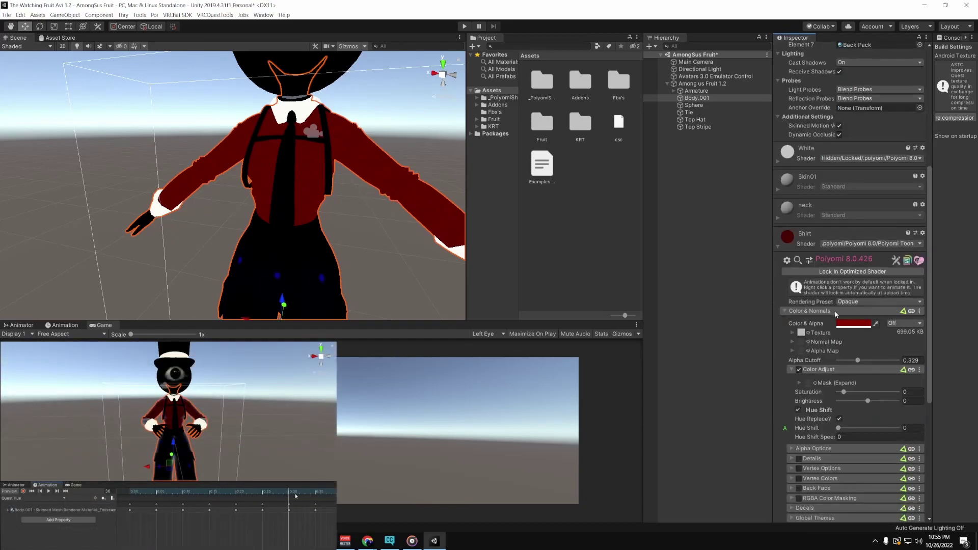
{"action": "left_click", "coordinate": [844, 323]}
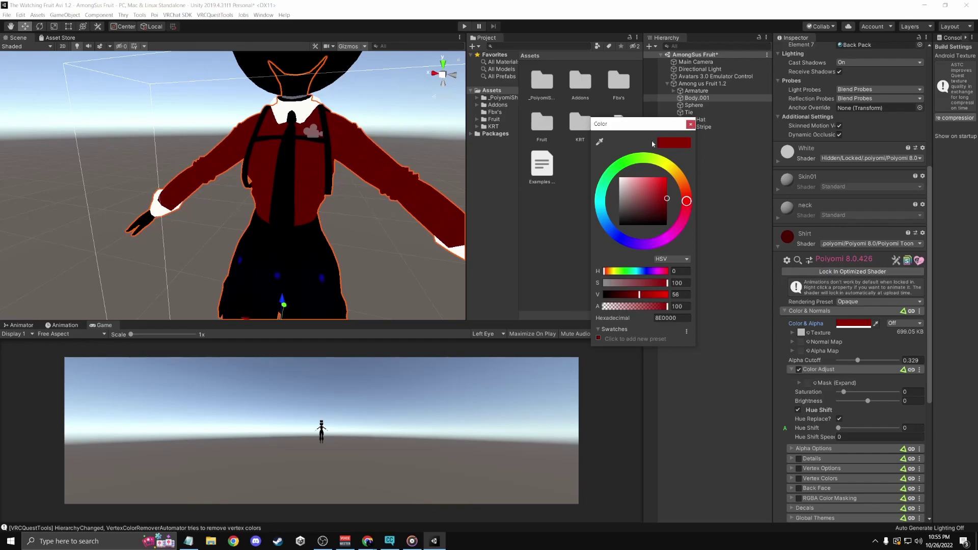
{"action": "left_click", "coordinate": [690, 124]}
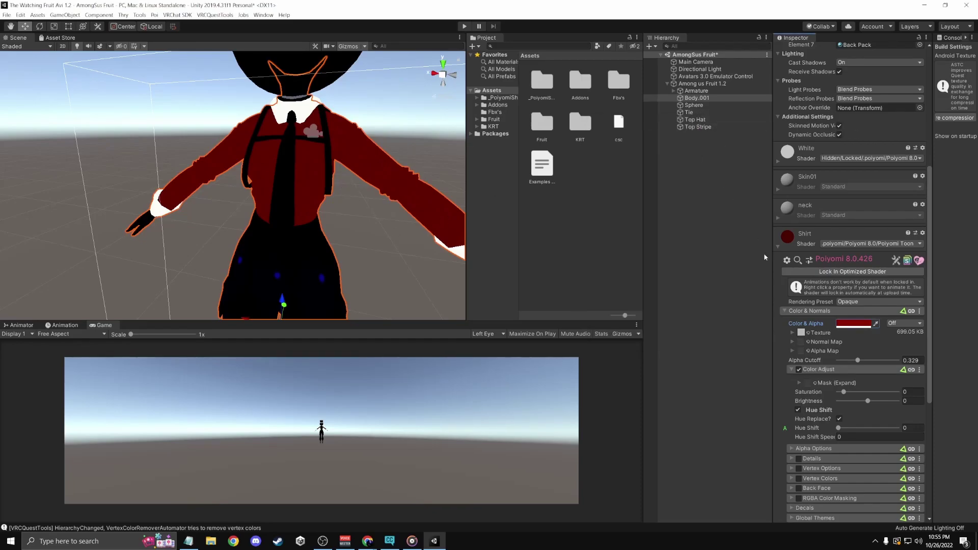
{"action": "scroll", "coordinate": [326, 254], "scroll_direction": "down", "scroll_amount": 3}
{"action": "scroll", "coordinate": [336, 253], "scroll_direction": "up", "scroll_amount": 1}
Expand the Back Pack material and examine its colour settings alongside the avatar's pants and backpack
{"action": "right_click_drag", "start_coordinate": [334, 253], "coordinate": [280, 222]}
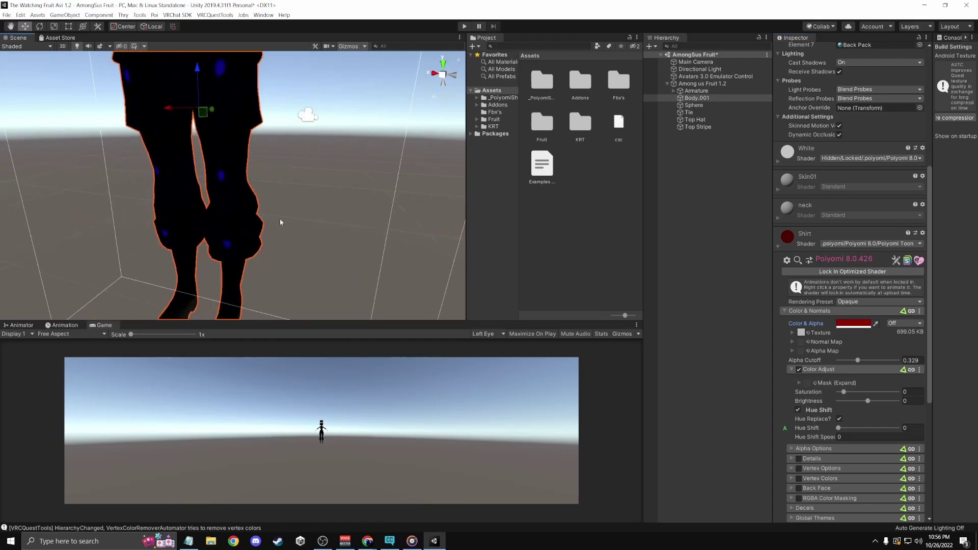
{"action": "scroll", "coordinate": [804, 291], "scroll_direction": "down", "scroll_amount": 5}
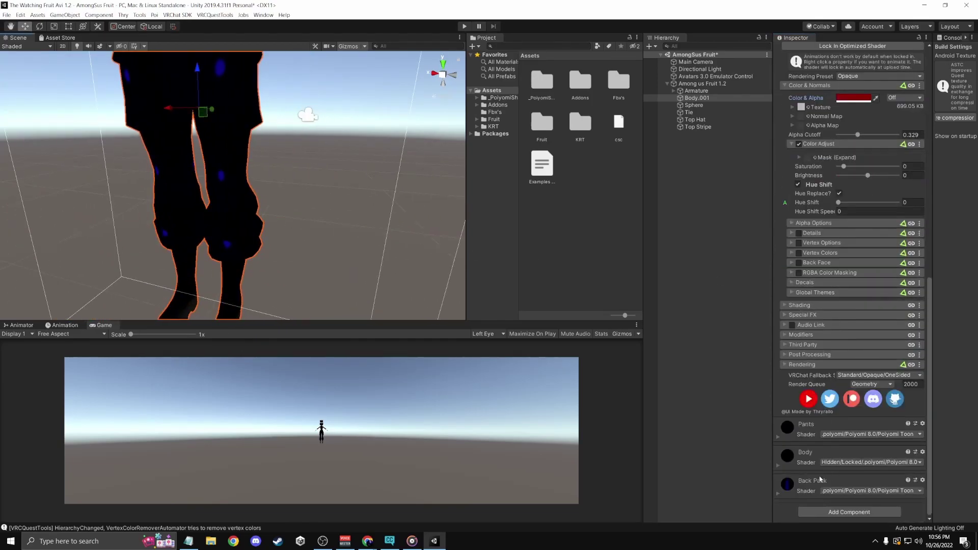
{"action": "left_click", "coordinate": [777, 494]}
{"action": "scroll", "coordinate": [823, 484], "scroll_direction": "down", "scroll_amount": 7}
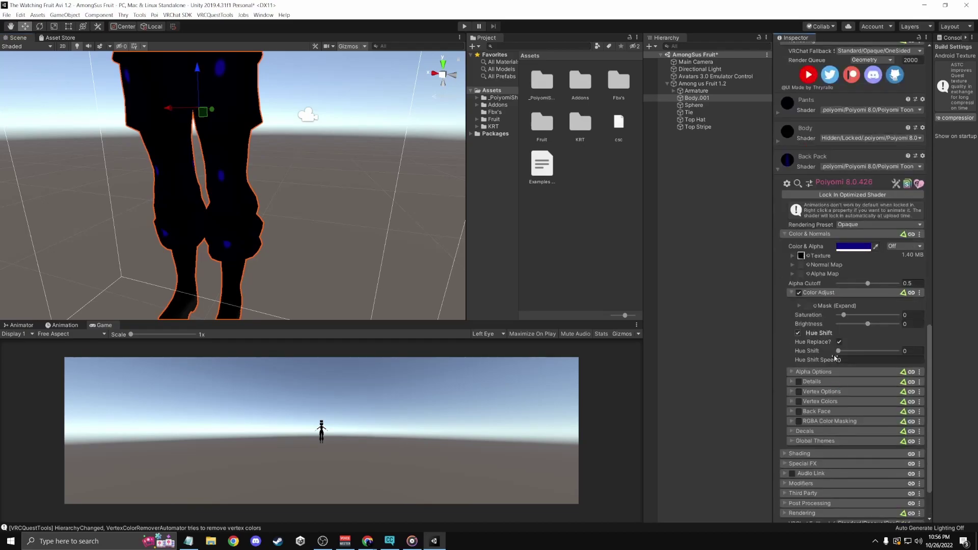
{"action": "scroll", "coordinate": [835, 260], "scroll_direction": "up", "scroll_amount": 4}
{"action": "scroll", "coordinate": [360, 178], "scroll_direction": "down", "scroll_amount": 3}
{"action": "left_click_drag", "start_coordinate": [360, 178], "coordinate": [328, 208], "text": "alt"}
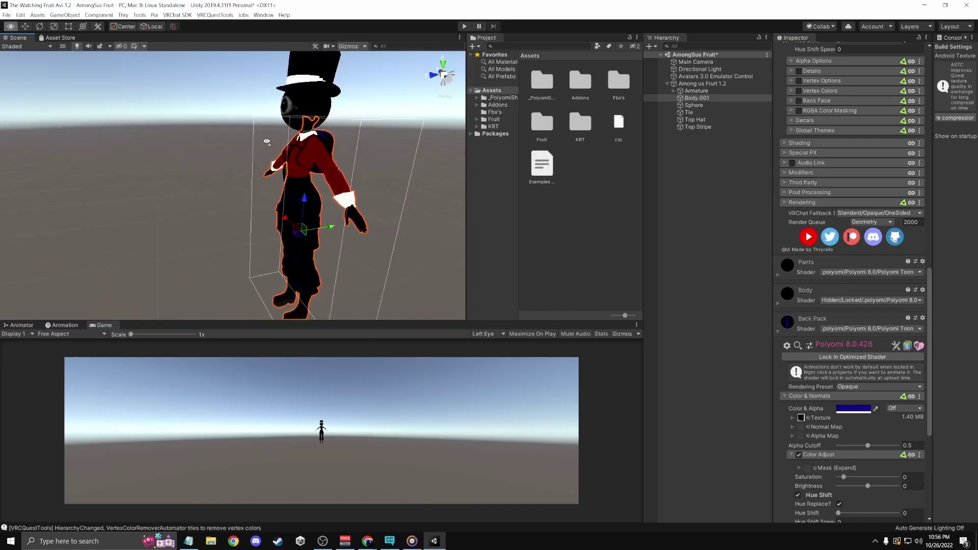
{"action": "scroll", "coordinate": [265, 141], "scroll_direction": "up", "scroll_amount": 3}
{"action": "left_click_drag", "start_coordinate": [265, 141], "coordinate": [418, 203], "text": "alt"}
{"action": "scroll", "coordinate": [192, 99], "scroll_direction": "up", "scroll_amount": 3}
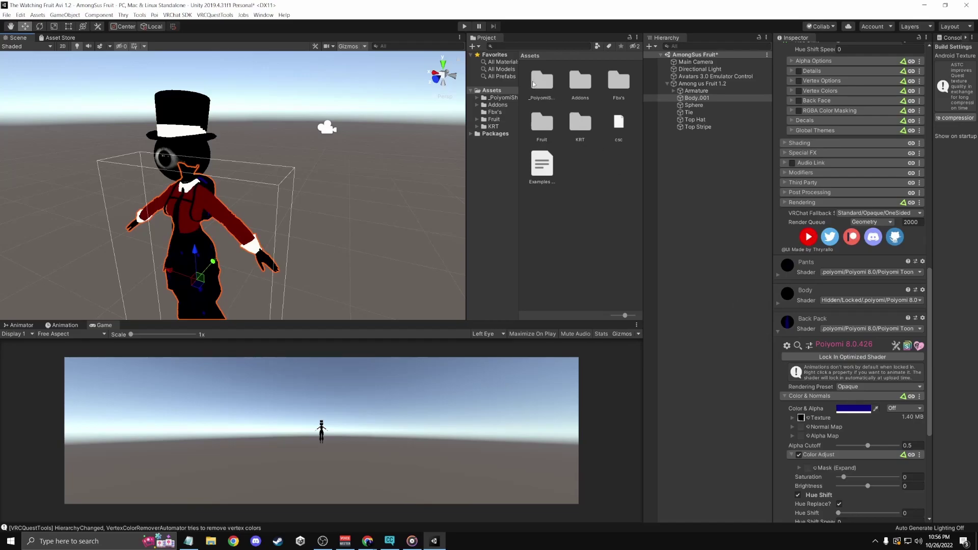
Create a material named Quest BackPack in the Fruit Materials folder and move it into the Among us Fruit subfolder
{"action": "double_click", "coordinate": [543, 120]}
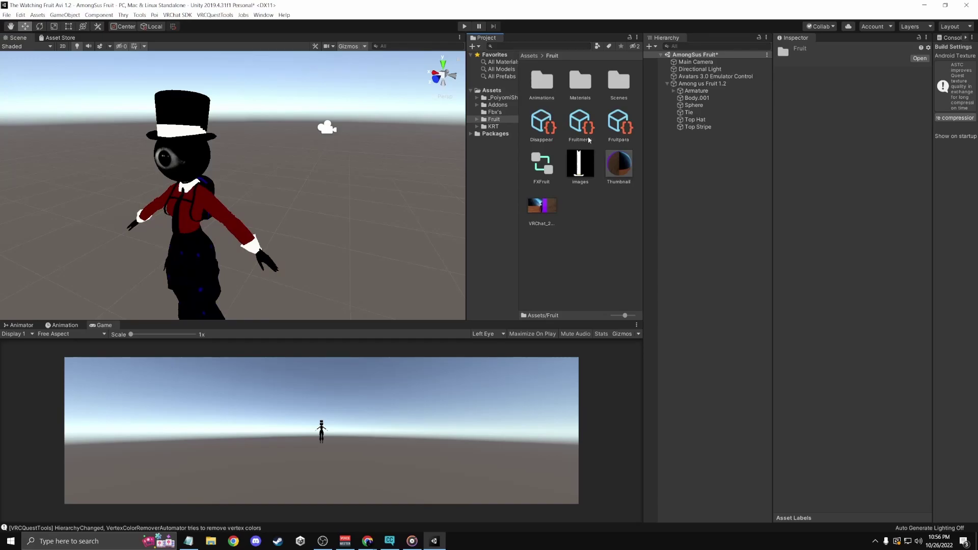
{"action": "double_click", "coordinate": [583, 87]}
{"action": "left_click", "coordinate": [613, 125]}
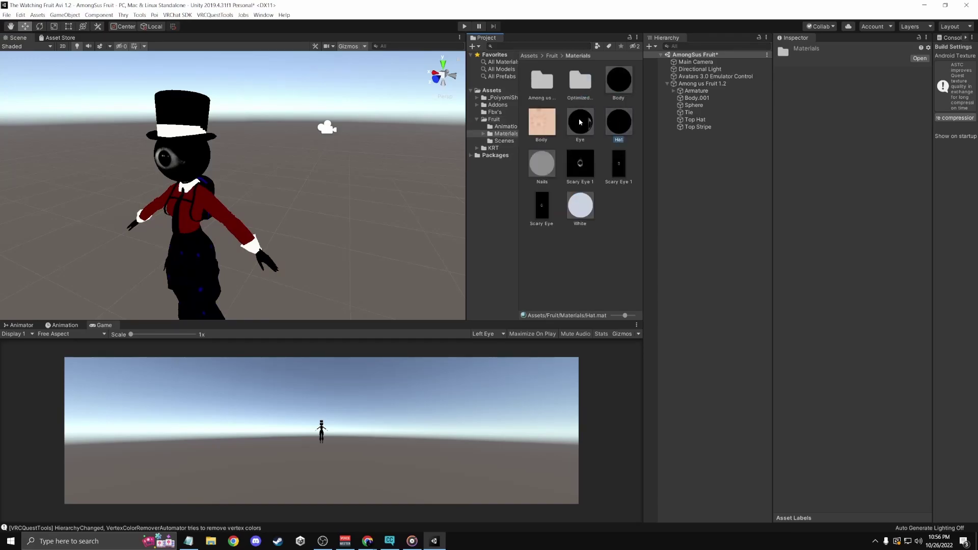
{"action": "right_click", "coordinate": [564, 244]}
{"action": "mouse_move", "coordinate": [586, 248]}
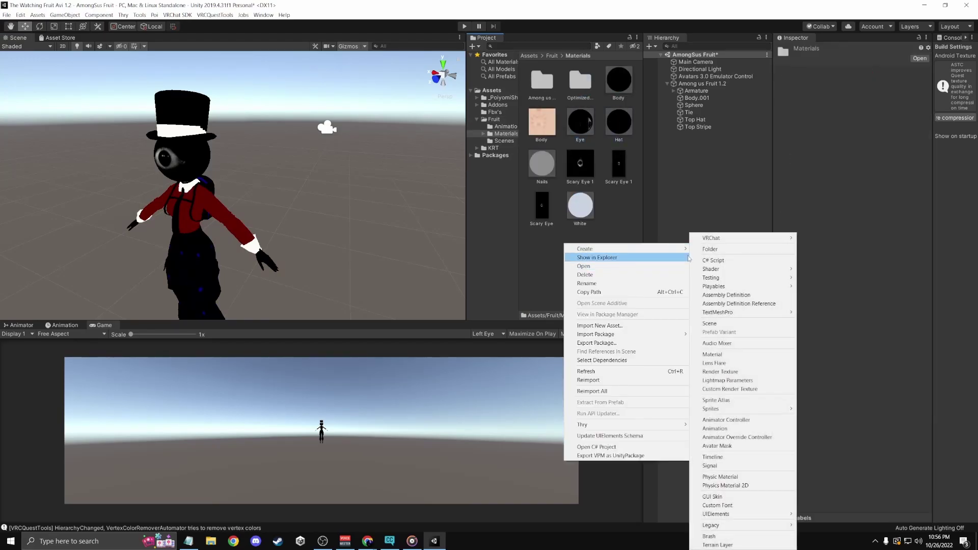
{"action": "left_click", "coordinate": [723, 351]}
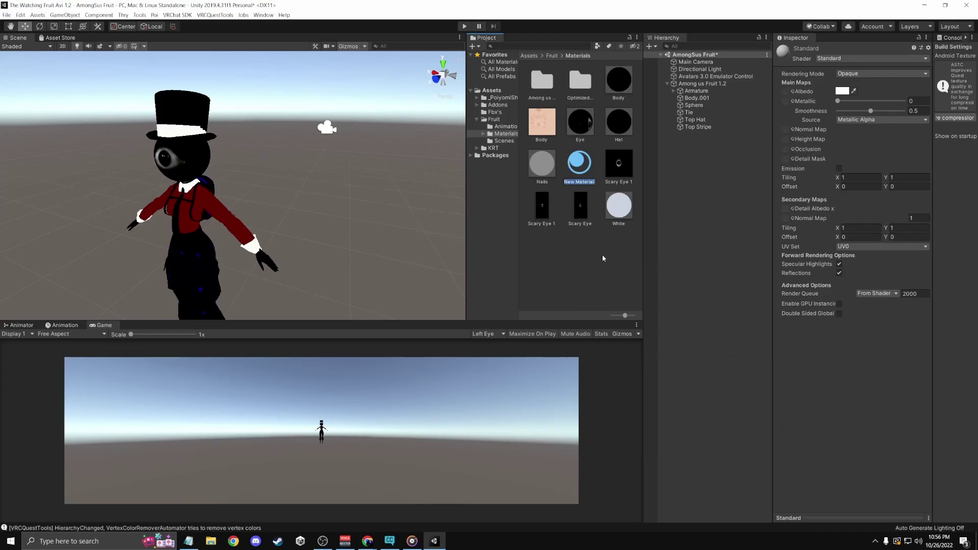
{"action": "type", "text": "BackPack"}
{"action": "key", "text": "Home"}
{"action": "type", "text": "Quest"}
{"action": "key", "text": "Return"}
{"action": "left_click_drag", "start_coordinate": [591, 161], "coordinate": [541, 80]}
Open the Among us Fruit materials folder and create a new material named Shirt in it
{"action": "double_click", "coordinate": [542, 80]}
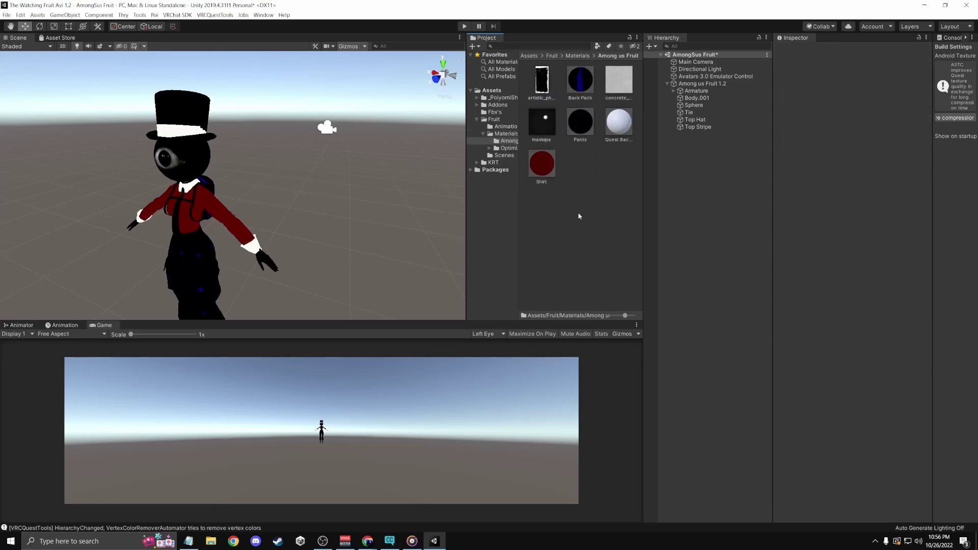
{"action": "right_click", "coordinate": [579, 176]}
{"action": "mouse_move", "coordinate": [606, 181]}
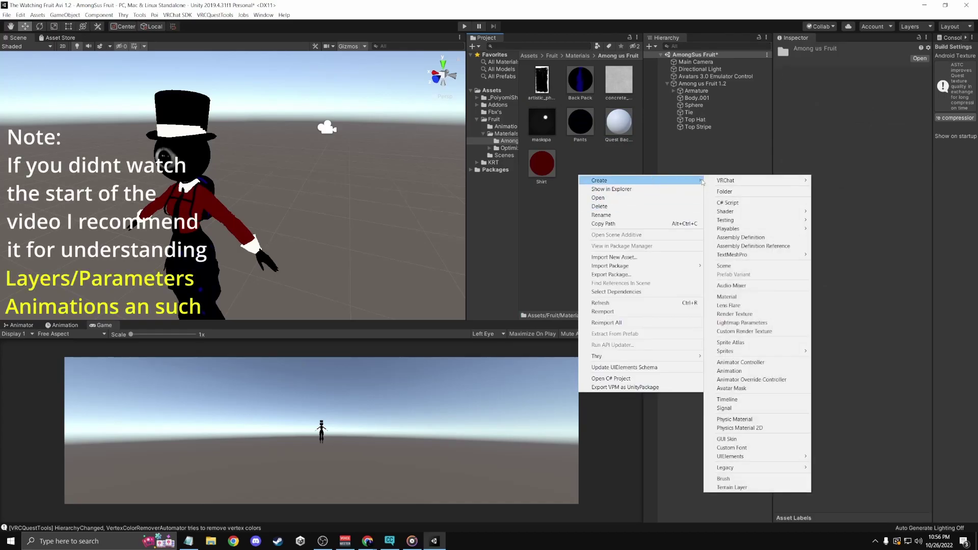
{"action": "left_click", "coordinate": [730, 298]}
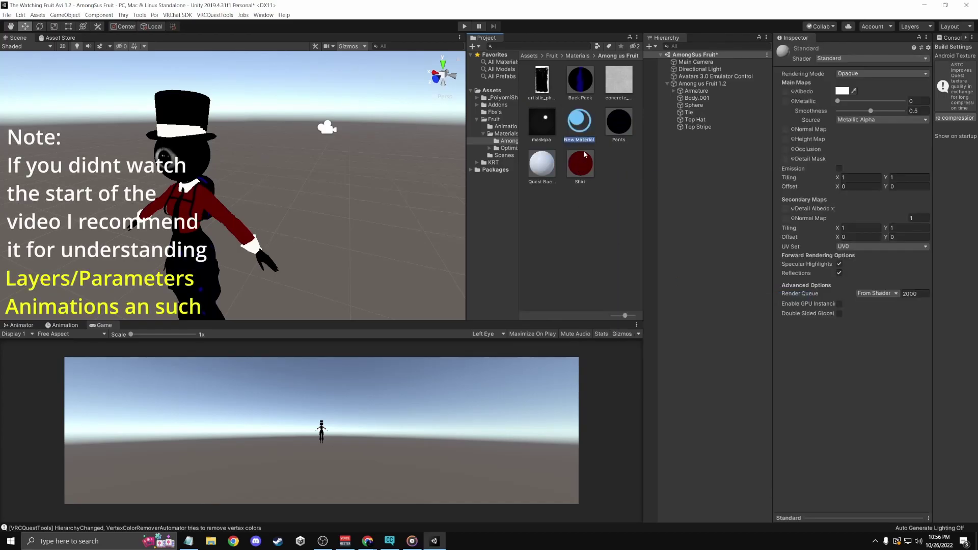
{"action": "key", "text": "BackSpace"}
{"action": "type", "text": "Shirt"}
{"action": "key", "text": "Return"}
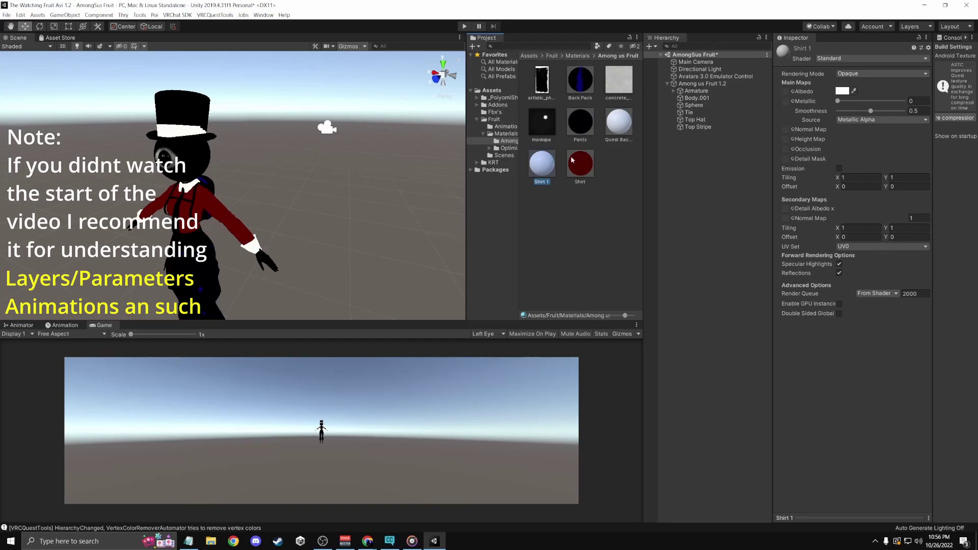
Create another material named Quest Pants in the Among us Fruit folder
{"action": "right_click", "coordinate": [565, 210]}
{"action": "mouse_move", "coordinate": [586, 215]}
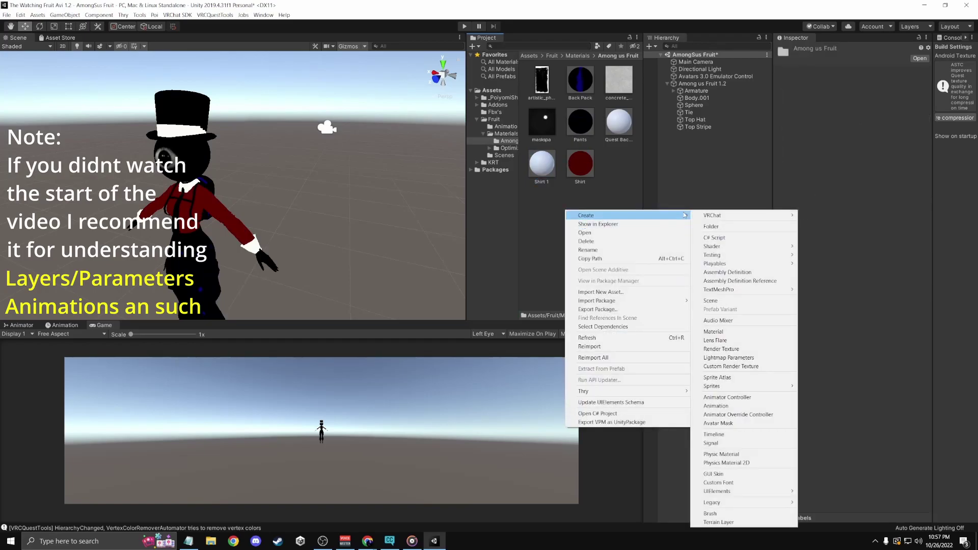
{"action": "left_click", "coordinate": [730, 331]}
{"action": "key", "text": "BackSpace"}
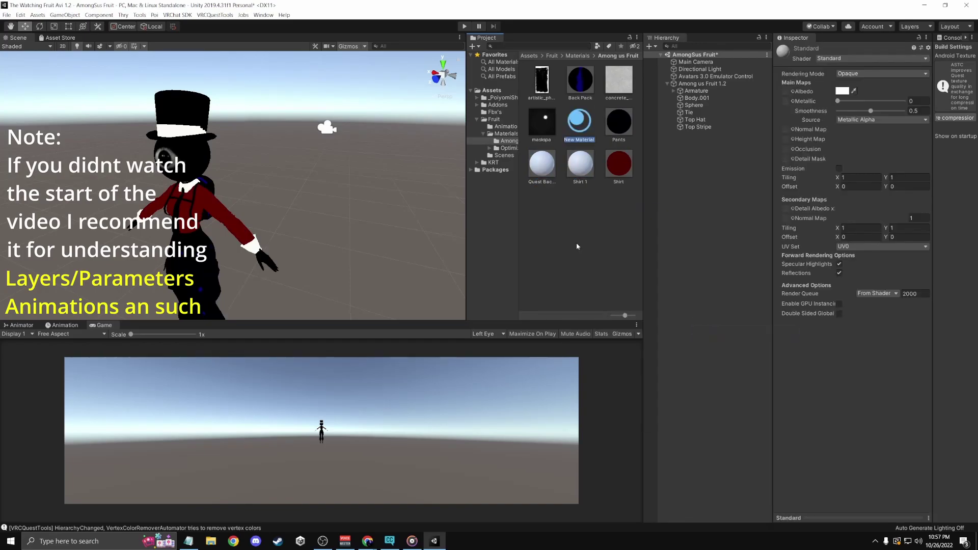
{"action": "type", "text": "Ques"}
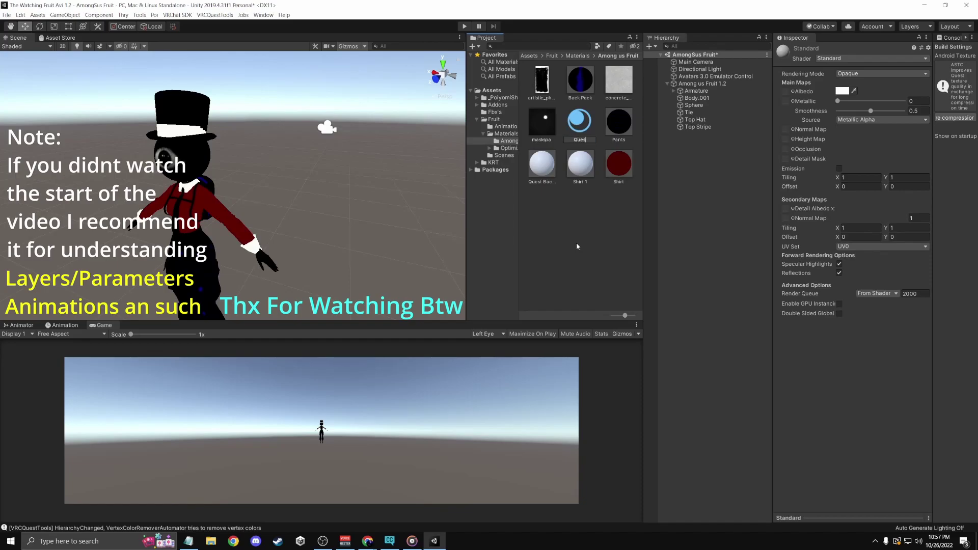
{"action": "type", "text": "t Pants"}
{"action": "key", "text": "Return"}
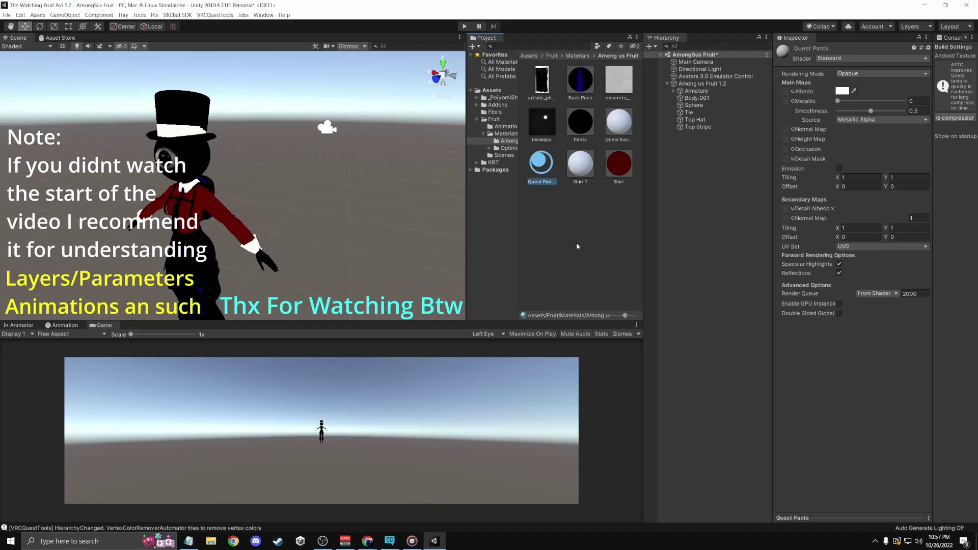
Rename the Shirt 1 material as Quest Shirt
{"action": "right_click", "coordinate": [580, 172]}
{"action": "left_click", "coordinate": [589, 189]}
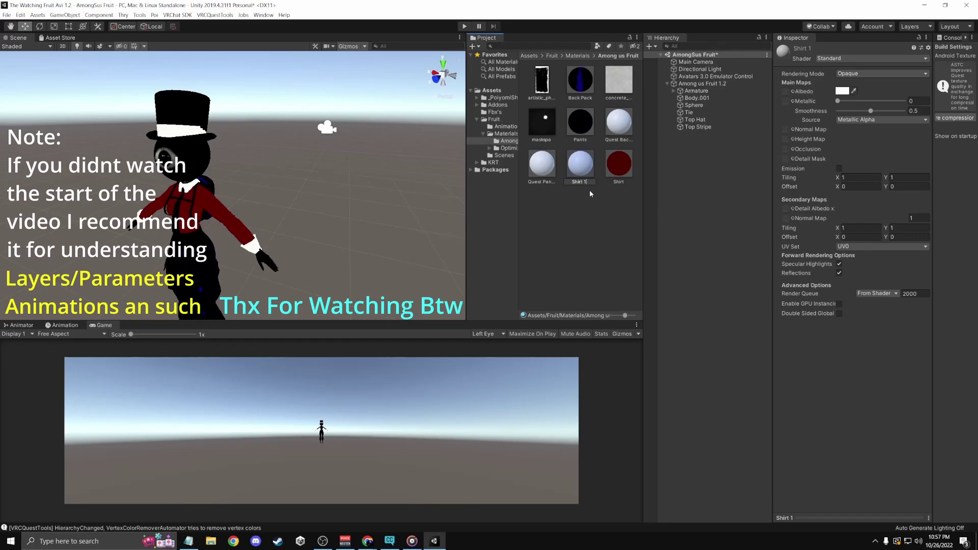
{"action": "type", "text": "Quest"}
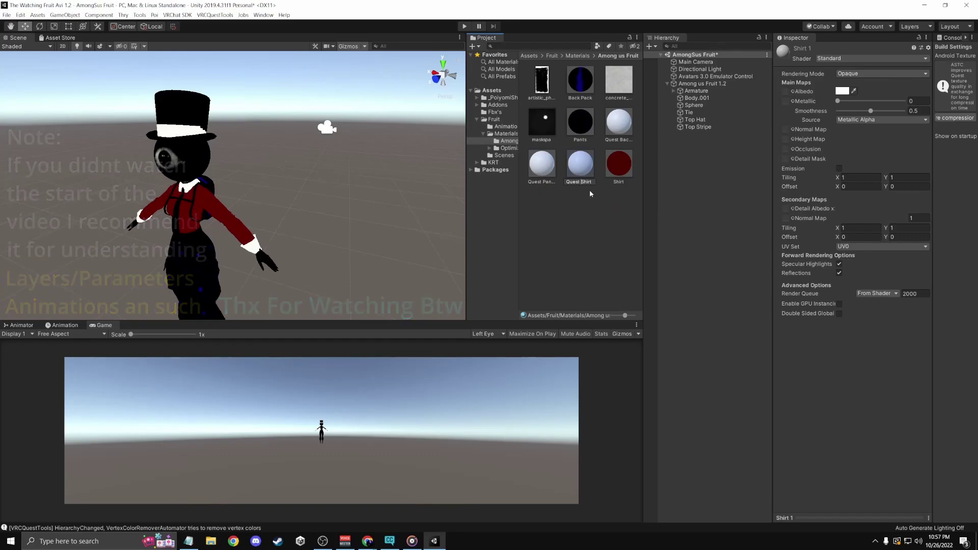
{"action": "left_click", "coordinate": [556, 88]}
Set the Quest Shirt material's shader to VRChat/Mobile/Standard Lite
{"action": "left_click", "coordinate": [570, 170]}
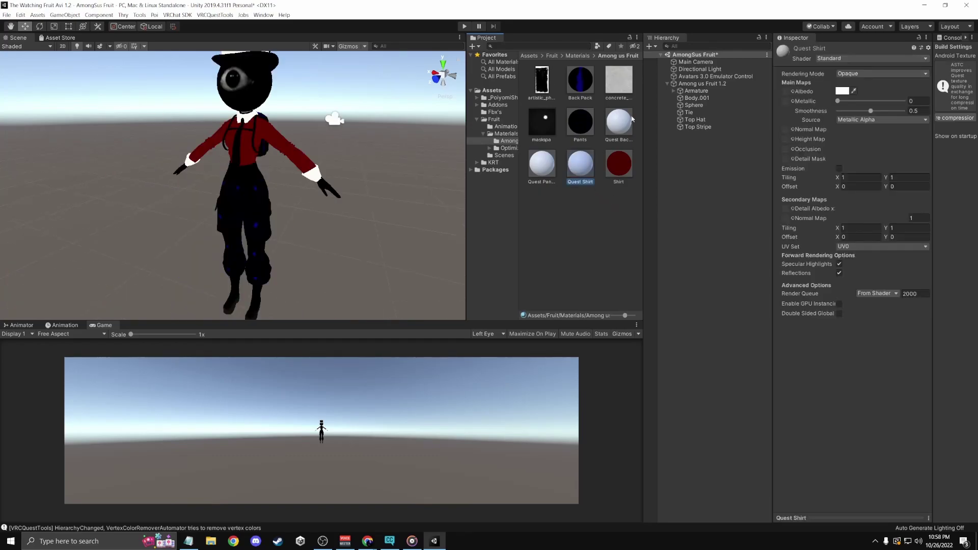
{"action": "left_click", "coordinate": [843, 59]}
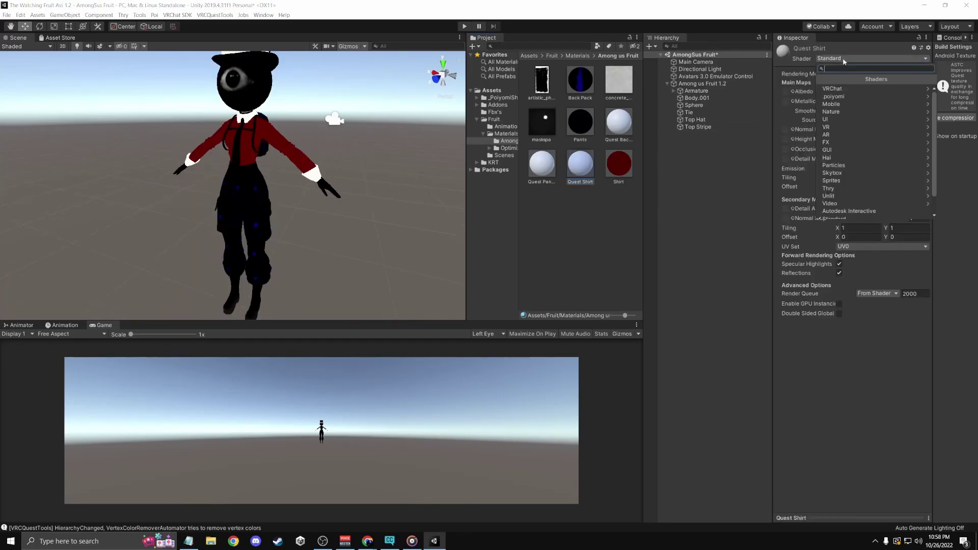
{"action": "left_click", "coordinate": [844, 88]}
{"action": "left_click", "coordinate": [835, 89]}
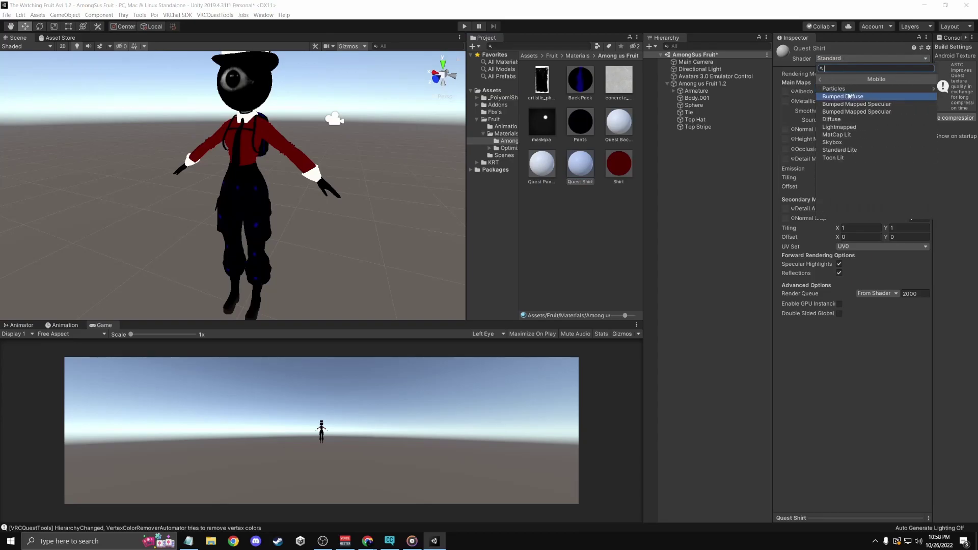
{"action": "left_click", "coordinate": [835, 151]}
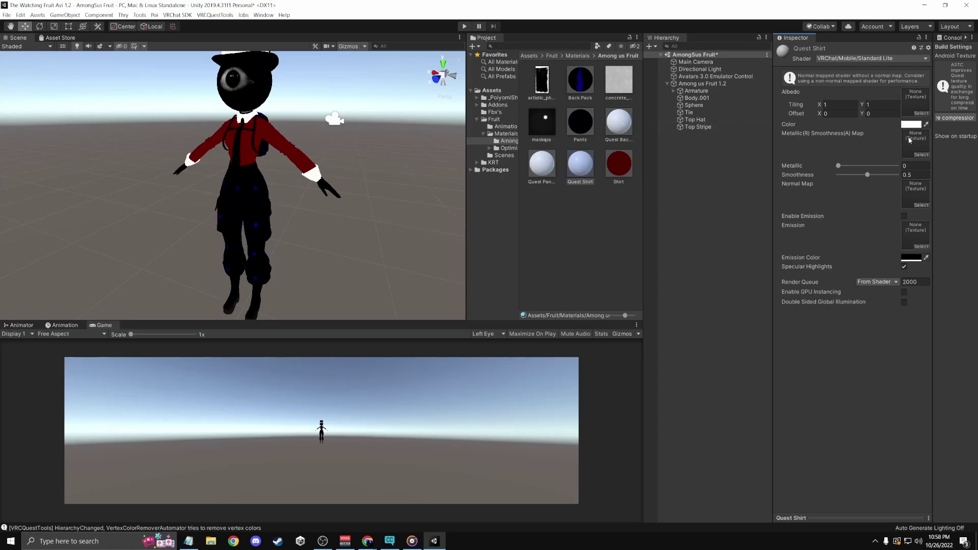
{"action": "left_click", "coordinate": [563, 85]}
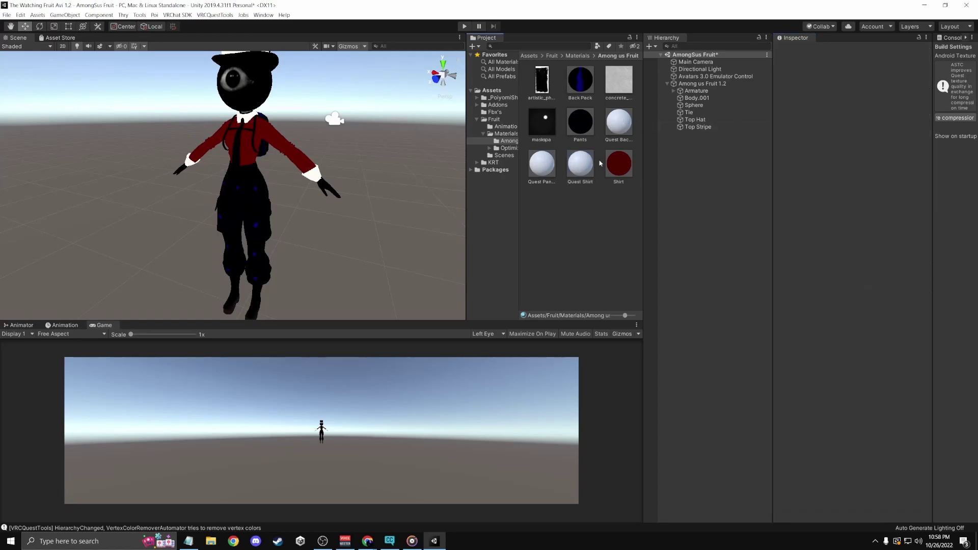
Set the Quest BackPack material's shader to VRChat/Mobile/Standard Lite
{"action": "left_click", "coordinate": [582, 172]}
{"action": "left_click", "coordinate": [619, 121]}
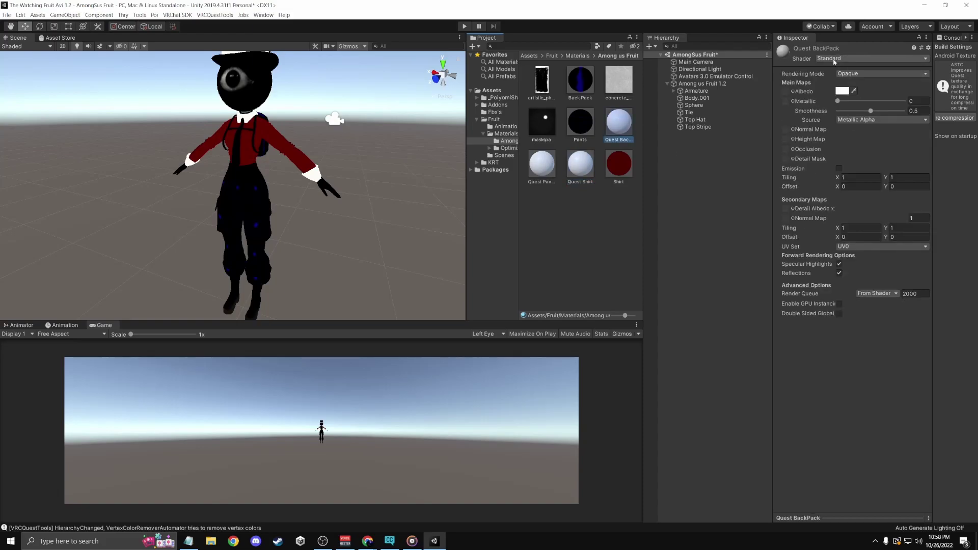
{"action": "left_click", "coordinate": [870, 58]}
{"action": "left_click", "coordinate": [855, 203]}
{"action": "left_click", "coordinate": [840, 89]}
{"action": "left_click", "coordinate": [836, 156]}
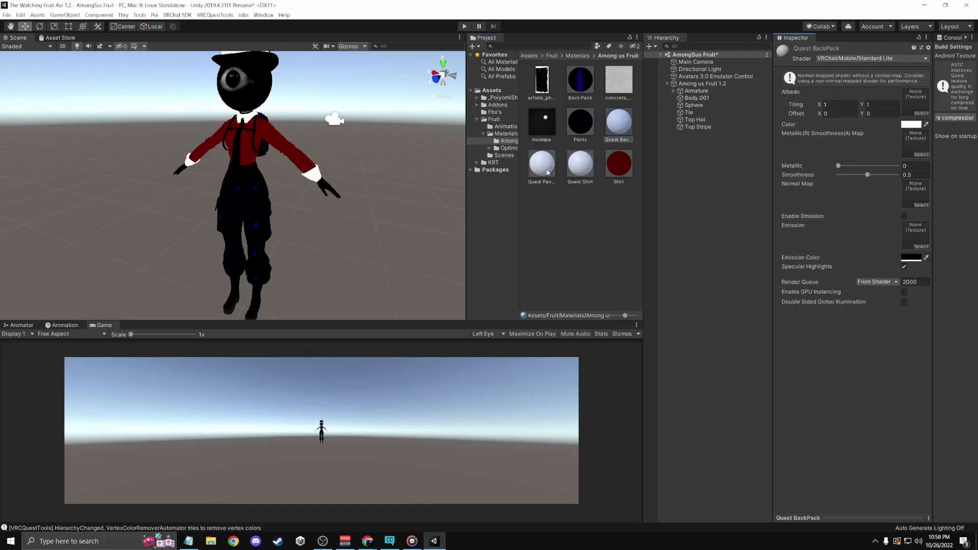
Set the Quest Pants material's shader to VRChat/Mobile/Standard Lite
{"action": "left_click", "coordinate": [541, 163]}
{"action": "left_click", "coordinate": [871, 58]}
{"action": "left_click", "coordinate": [840, 133]}
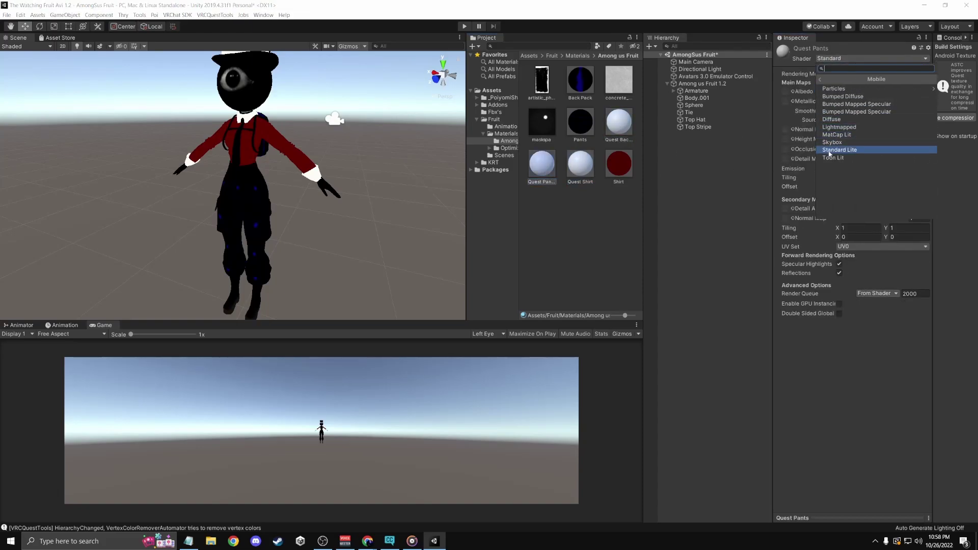
{"action": "left_click", "coordinate": [829, 152]}
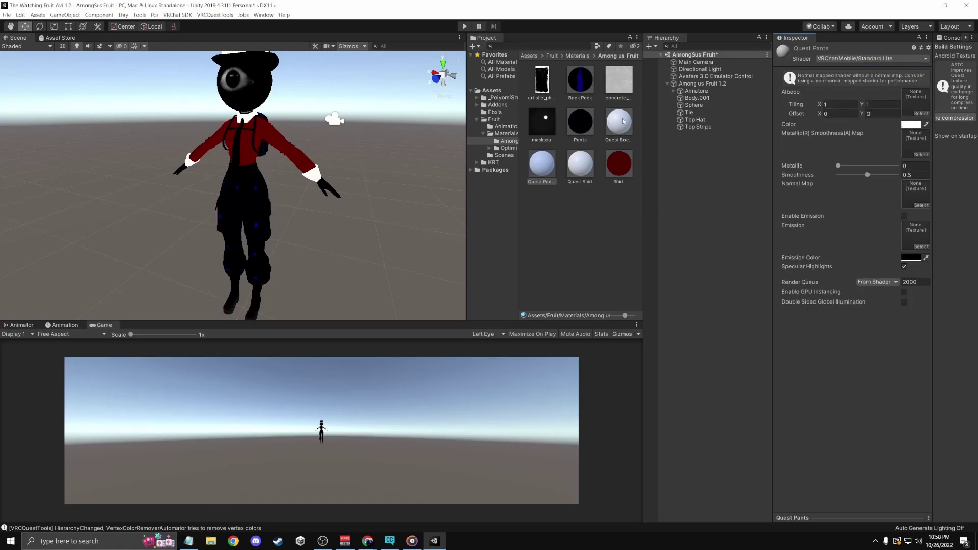
Assign the concrete texture as the albedo map of the Quest Shirt material
{"action": "left_click", "coordinate": [615, 129]}
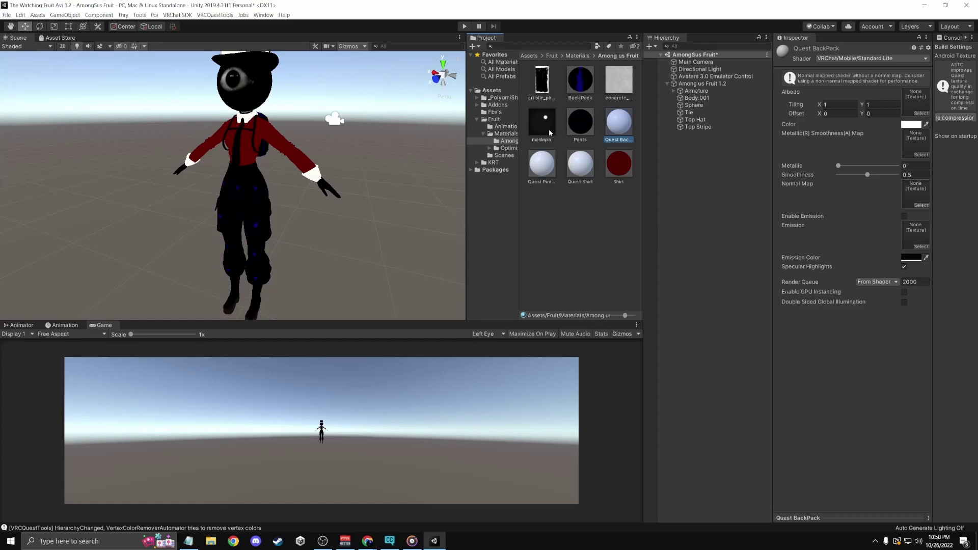
{"action": "left_click", "coordinate": [616, 165]}
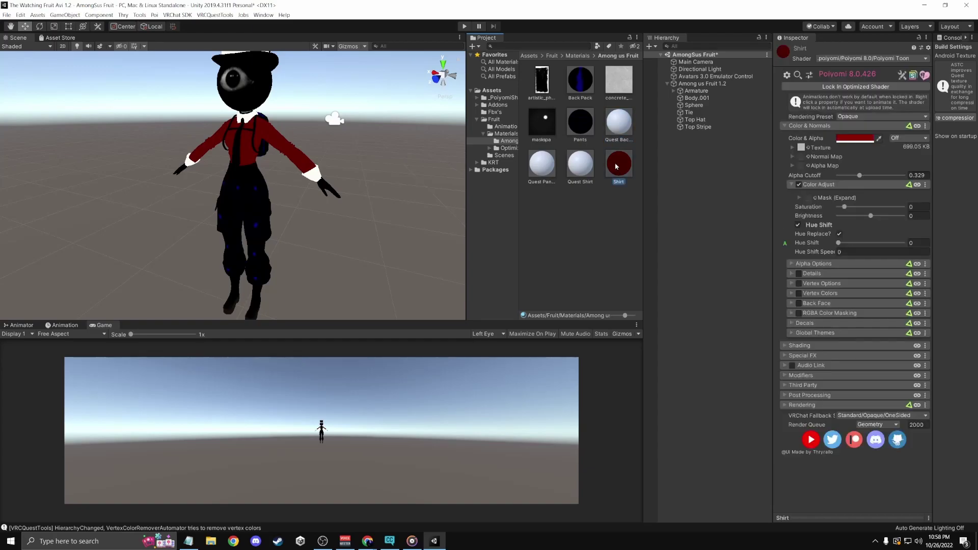
{"action": "left_click", "coordinate": [619, 82]}
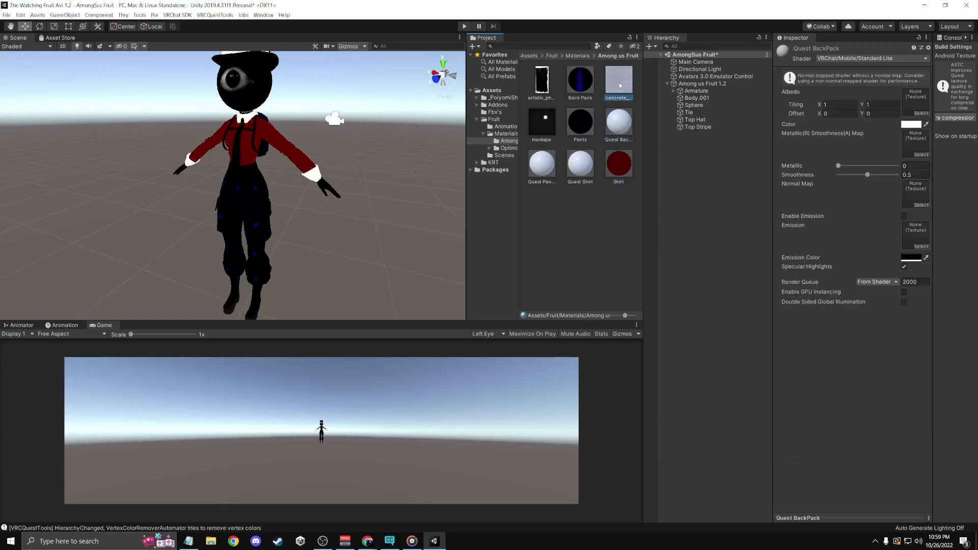
{"action": "key", "text": "Down"}
{"action": "key", "text": "Down"}
{"action": "key", "text": "Left"}
{"action": "left_click_drag", "start_coordinate": [614, 77], "coordinate": [915, 101]}
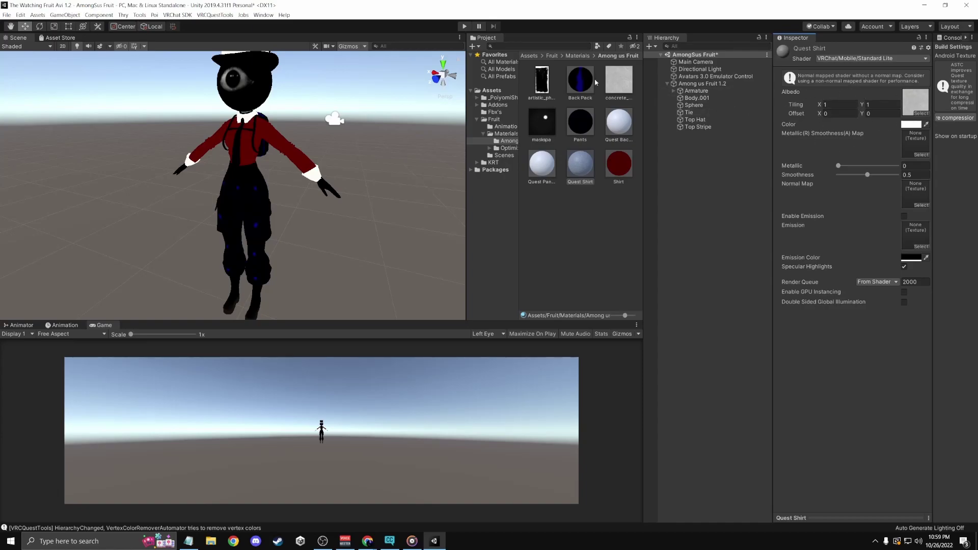
Enable emission on the Quest Shirt material using the concrete texture and set the emission color to red FF0000
{"action": "left_click_drag", "start_coordinate": [613, 80], "coordinate": [910, 230]}
{"action": "left_click", "coordinate": [904, 216]}
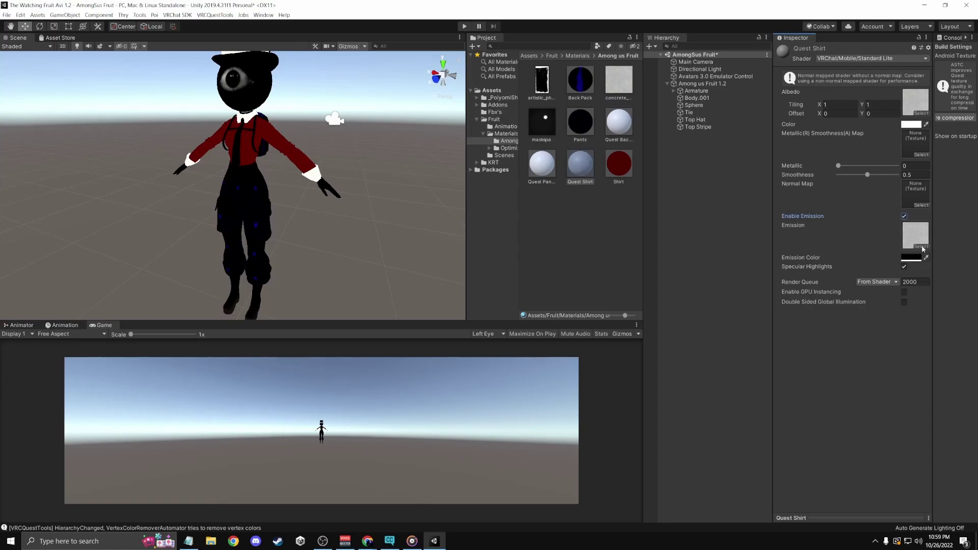
{"action": "left_click", "coordinate": [926, 257]}
{"action": "left_click", "coordinate": [909, 260]}
{"action": "left_click_drag", "start_coordinate": [622, 213], "coordinate": [667, 176]}
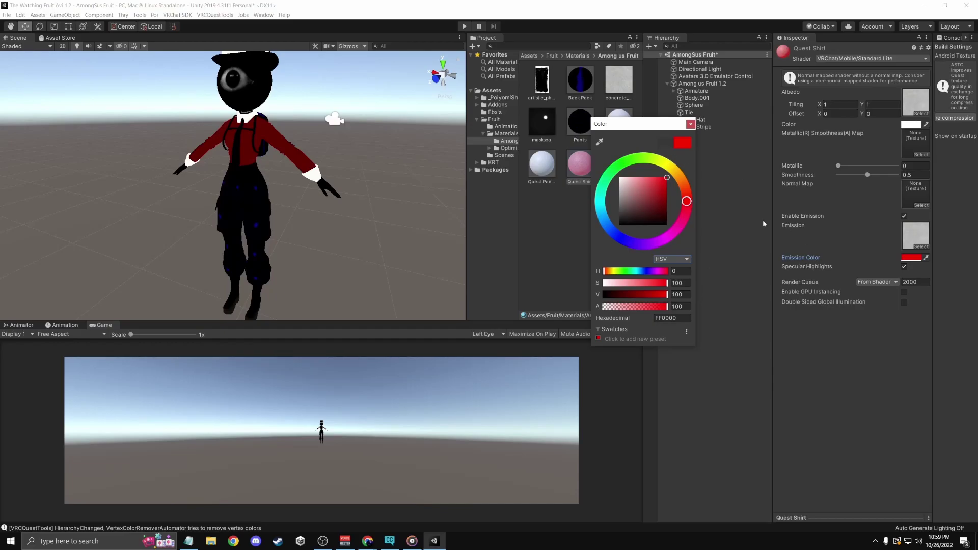
{"action": "mouse_move", "coordinate": [608, 275]}
{"action": "left_mouse_down"}
{"action": "mouse_move", "coordinate": [629, 273]}
{"action": "mouse_move", "coordinate": [597, 272]}
{"action": "left_mouse_up"}
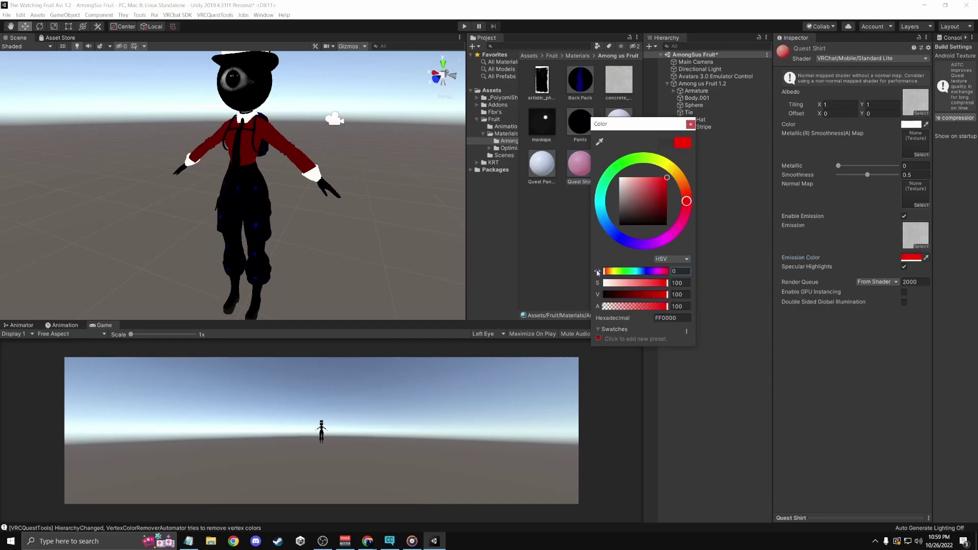
{"action": "left_click", "coordinate": [690, 124]}
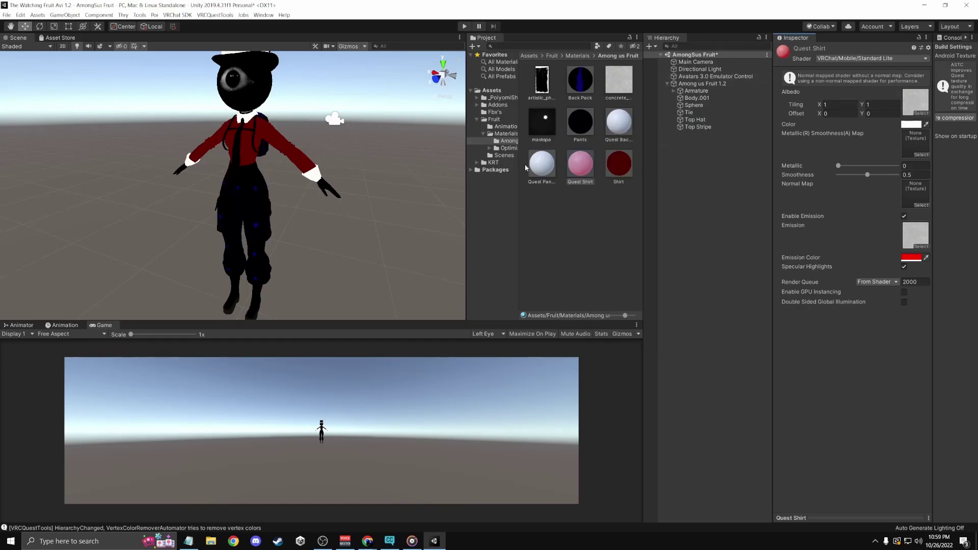
Give the Quest Pants material the black texture with the white dot as albedo and emission, with emission enabled in red FB0000
{"action": "left_click", "coordinate": [541, 173]}
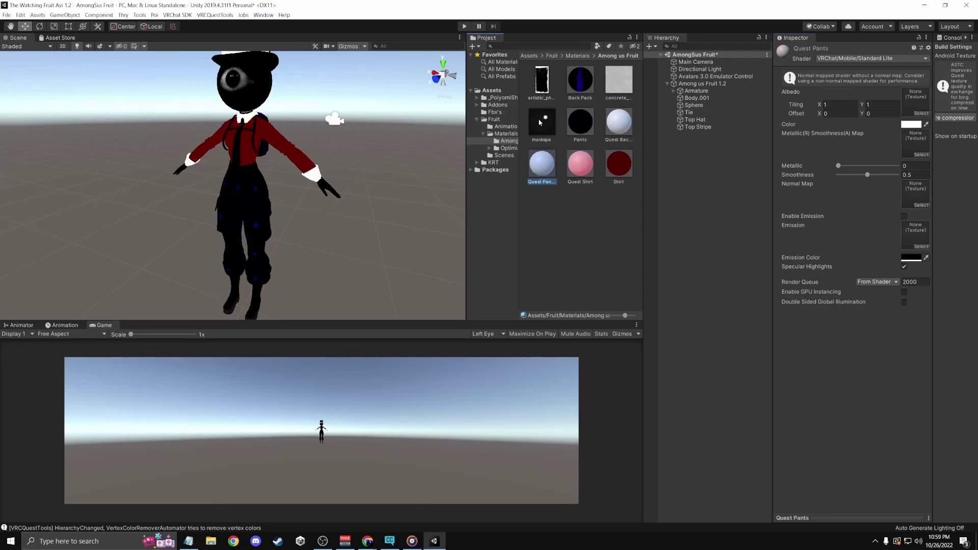
{"action": "left_click_drag", "start_coordinate": [539, 122], "coordinate": [541, 164]}
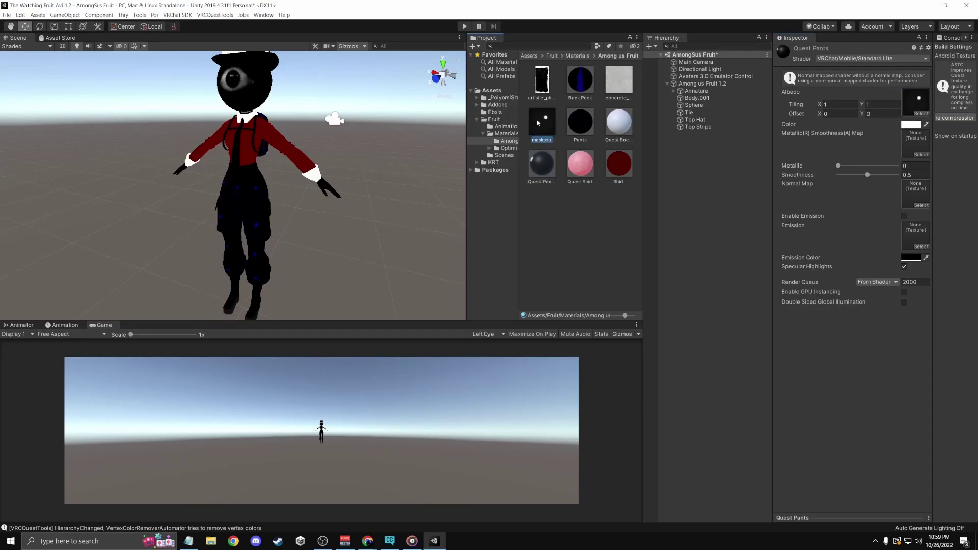
{"action": "left_click_drag", "start_coordinate": [537, 122], "coordinate": [915, 234]}
{"action": "left_click", "coordinate": [904, 216]}
{"action": "left_click", "coordinate": [912, 257]}
{"action": "left_click_drag", "start_coordinate": [654, 208], "coordinate": [673, 178]}
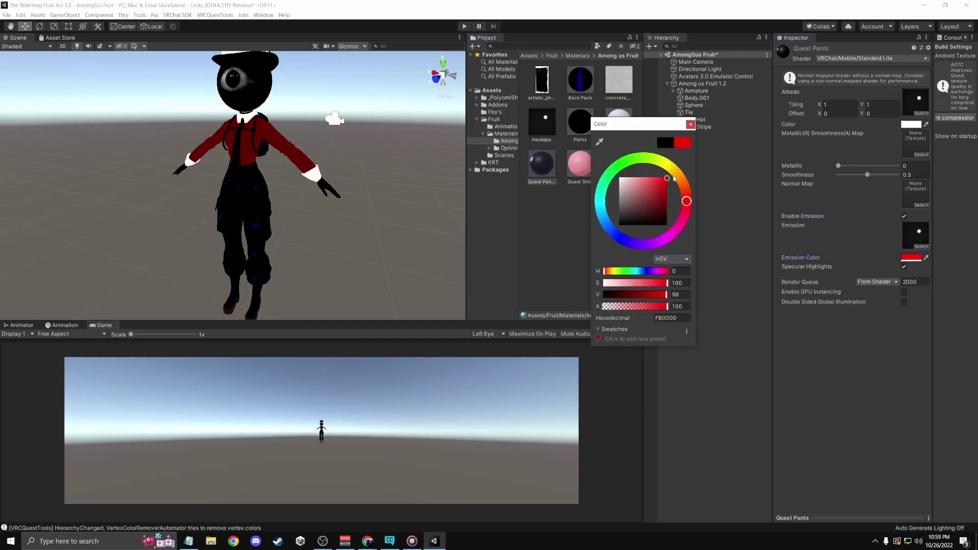
Give the Quest BackPack material the black-and-white artistic texture as albedo and emission, with emission enabled in red FF0000
{"action": "left_click", "coordinate": [618, 122]}
{"action": "left_click", "coordinate": [618, 122]}
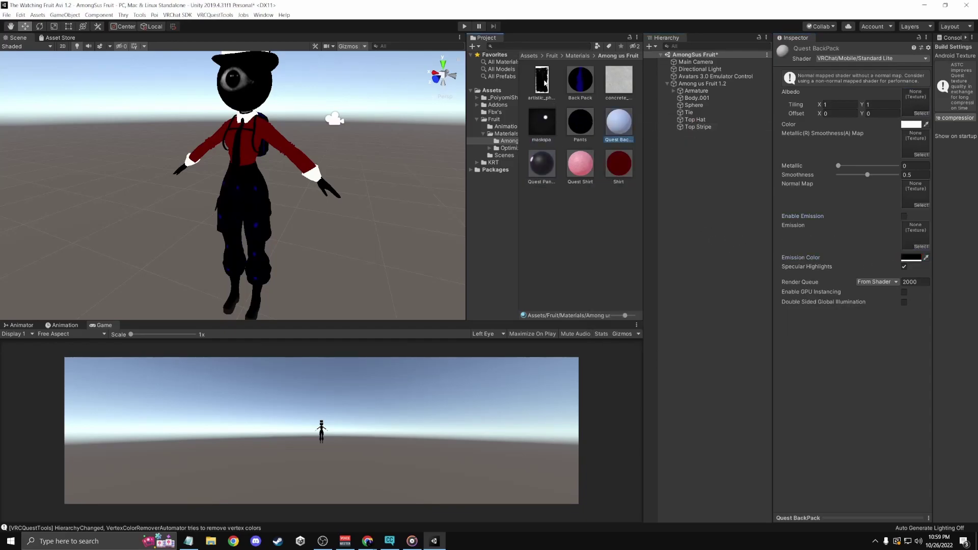
{"action": "left_click_drag", "start_coordinate": [541, 80], "coordinate": [915, 234]}
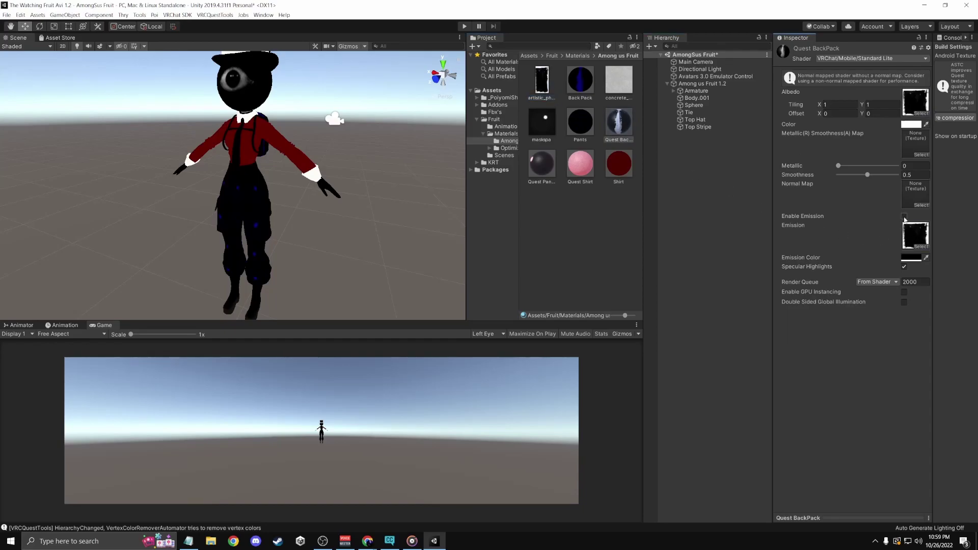
{"action": "left_click", "coordinate": [904, 216]}
{"action": "left_click", "coordinate": [911, 257]}
{"action": "left_click_drag", "start_coordinate": [643, 214], "coordinate": [689, 143]}
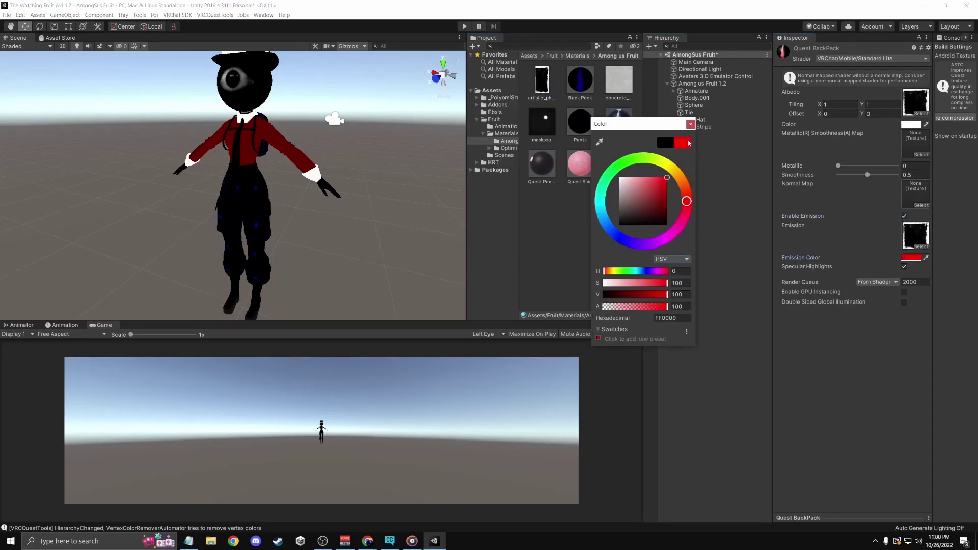
{"action": "left_click", "coordinate": [690, 124]}
Review the Quest Shirt and Quest BackPack materials and the material slots of the Body.001 mesh
{"action": "left_click", "coordinate": [581, 163]}
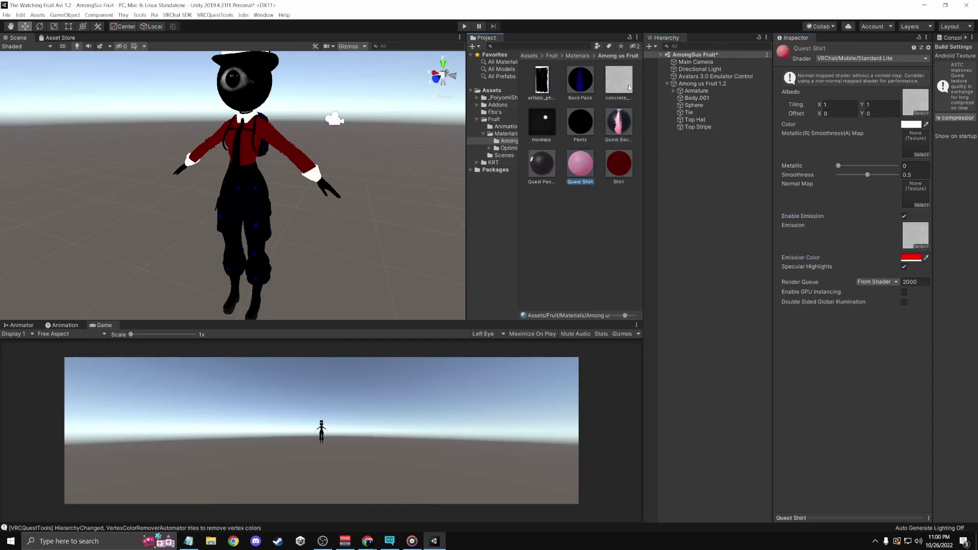
{"action": "left_click", "coordinate": [555, 178]}
{"action": "left_click", "coordinate": [563, 229]}
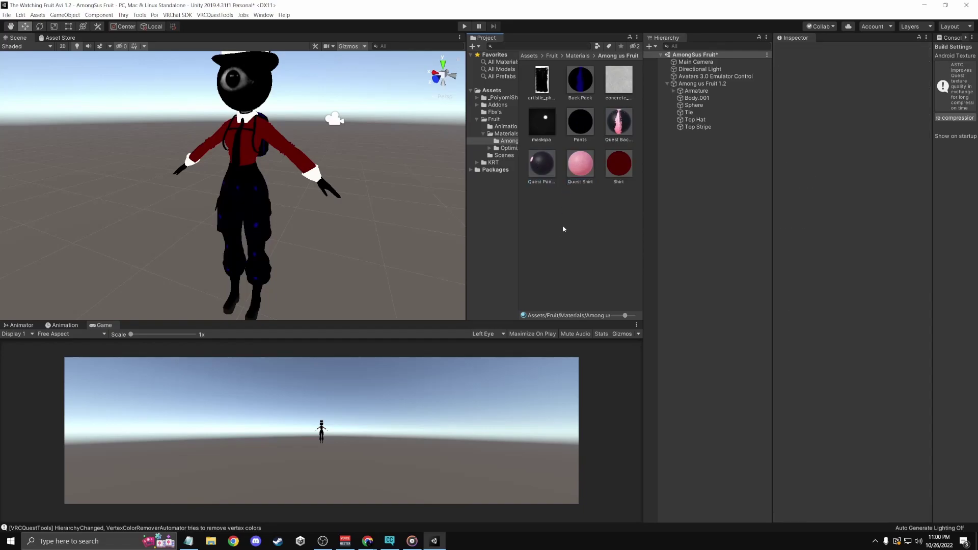
{"action": "left_click", "coordinate": [675, 181]}
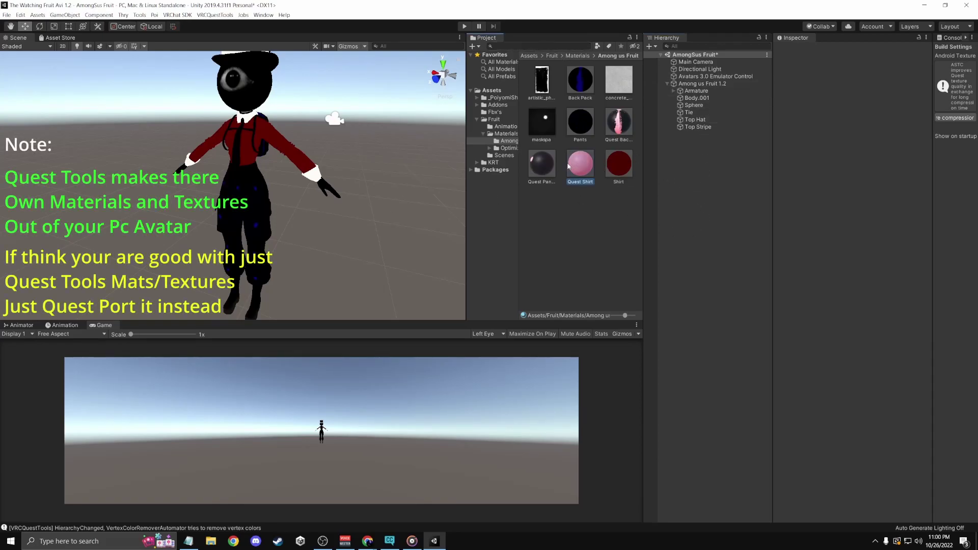
{"action": "left_click", "coordinate": [627, 120]}
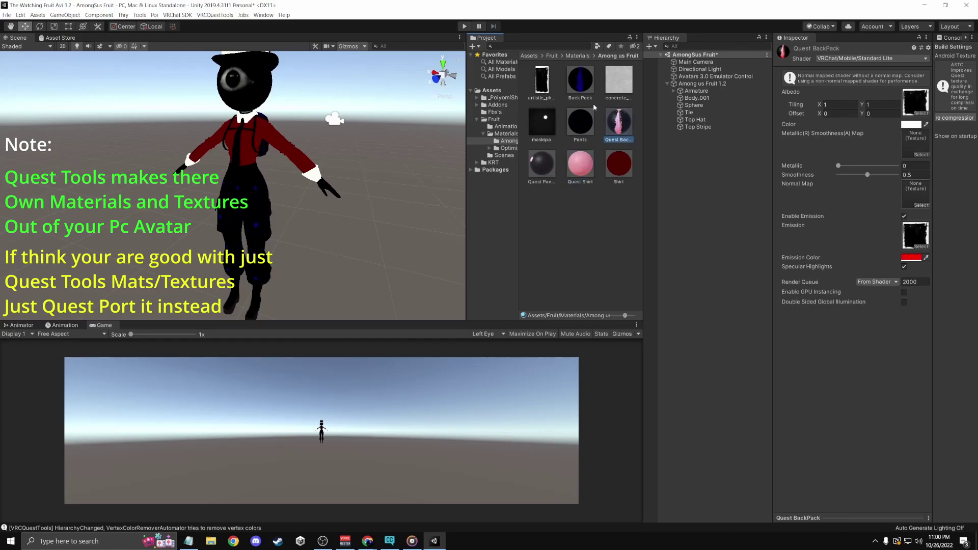
{"action": "left_click_drag", "start_coordinate": [606, 119], "coordinate": [690, 102]}
{"action": "left_click", "coordinate": [690, 101]}
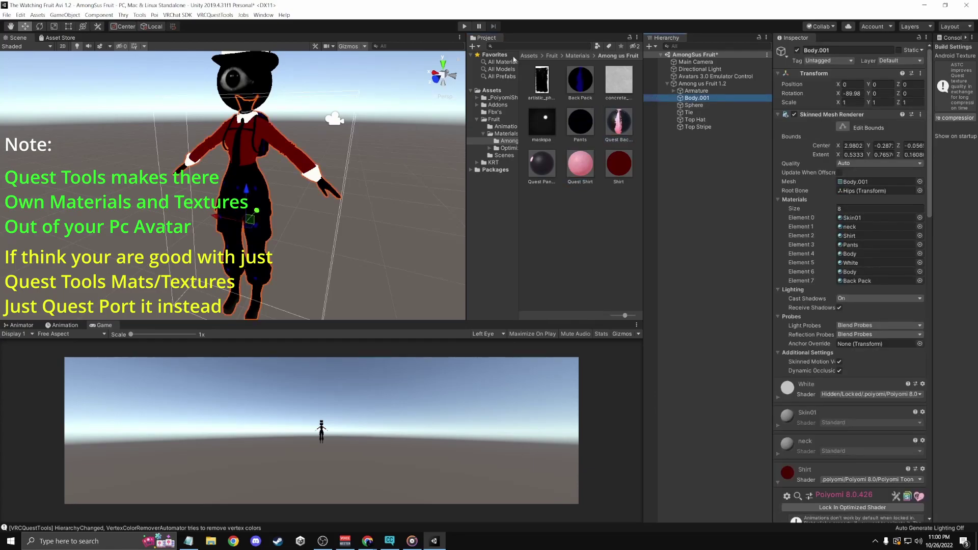
{"action": "left_click_drag", "start_coordinate": [617, 122], "coordinate": [586, 191]}
{"action": "left_click", "coordinate": [589, 197]}
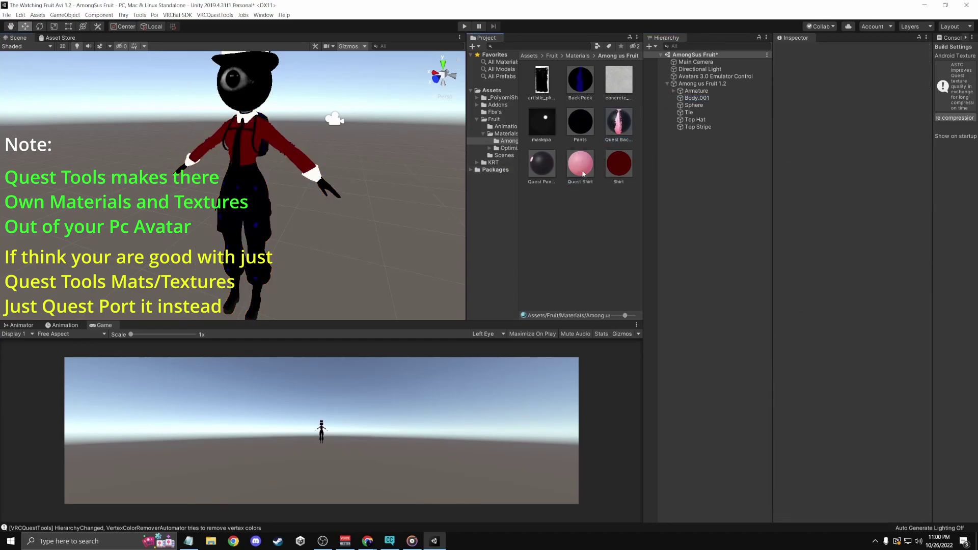
Convert the Among us Fruit 1.2 avatar for Quest with VRCQuestTools, keeping the default texture and save folder settings
{"action": "left_click", "coordinate": [215, 14]}
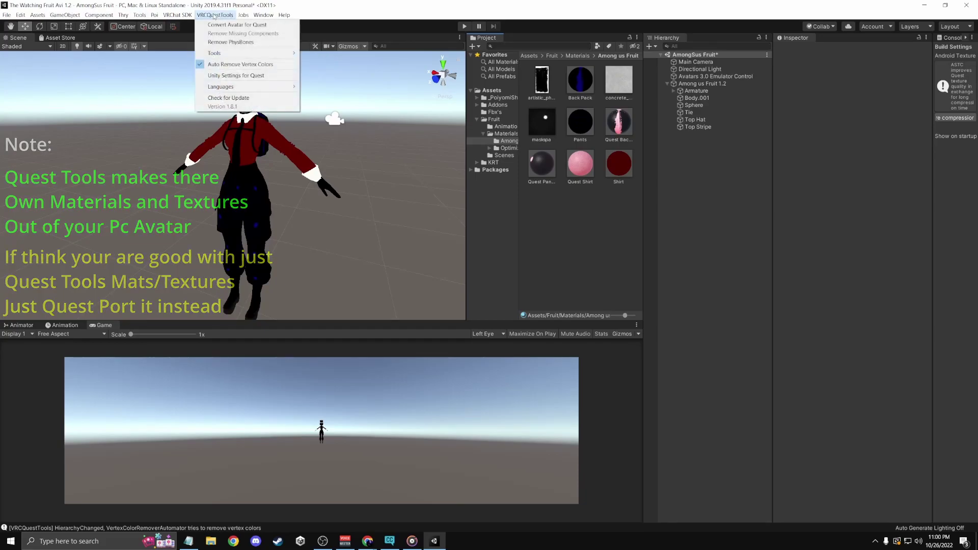
{"action": "left_click", "coordinate": [231, 26]}
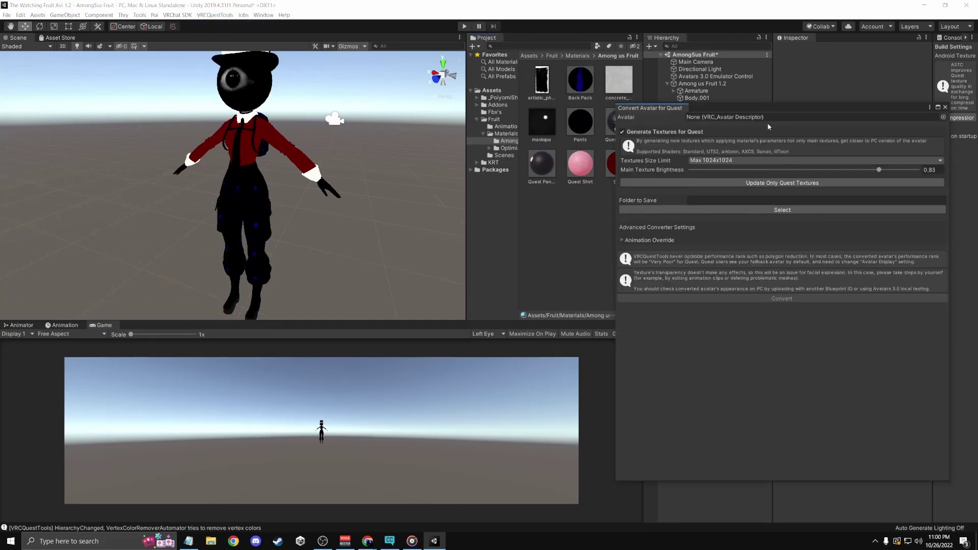
{"action": "left_click", "coordinate": [942, 117]}
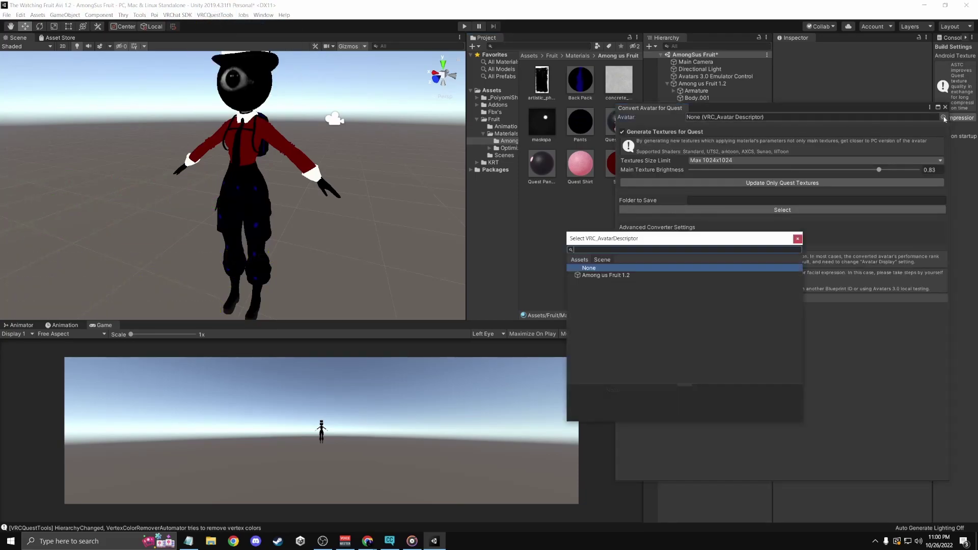
{"action": "left_click", "coordinate": [606, 275]}
{"action": "left_click", "coordinate": [797, 239]}
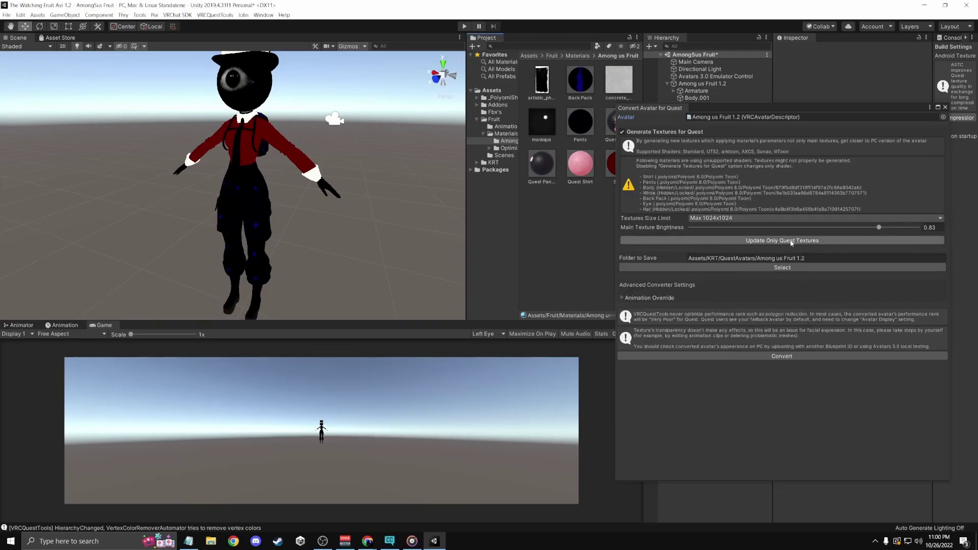
{"action": "left_click", "coordinate": [710, 355]}
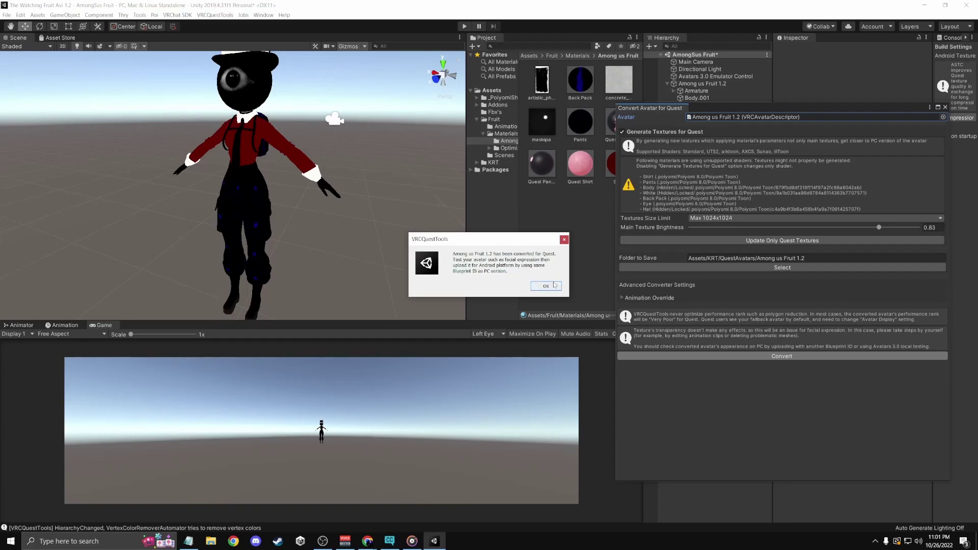
{"action": "left_click", "coordinate": [546, 286]}
Completely unpack the prefab of the Among us Fruit 1.2 (Quest) avatar
{"action": "left_click", "coordinate": [675, 134]}
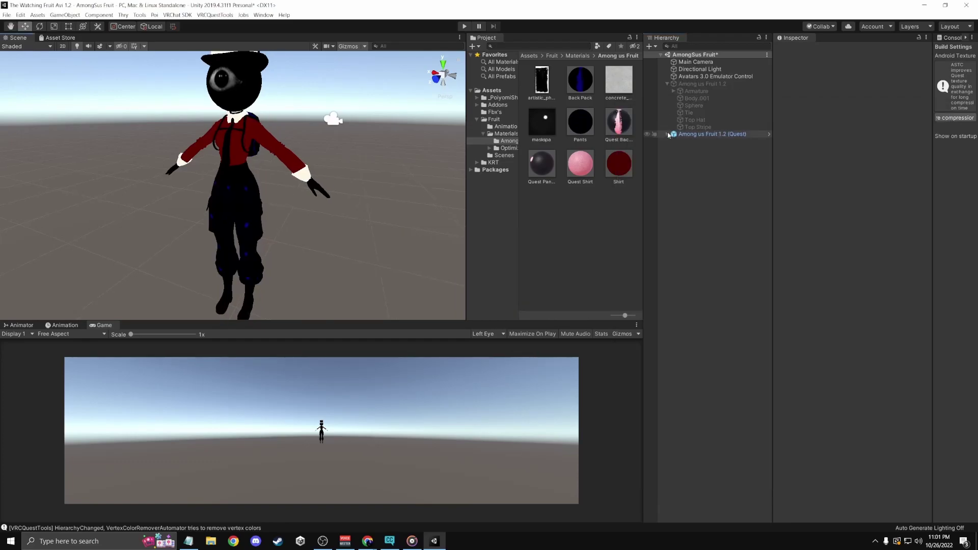
{"action": "right_click", "coordinate": [675, 133]}
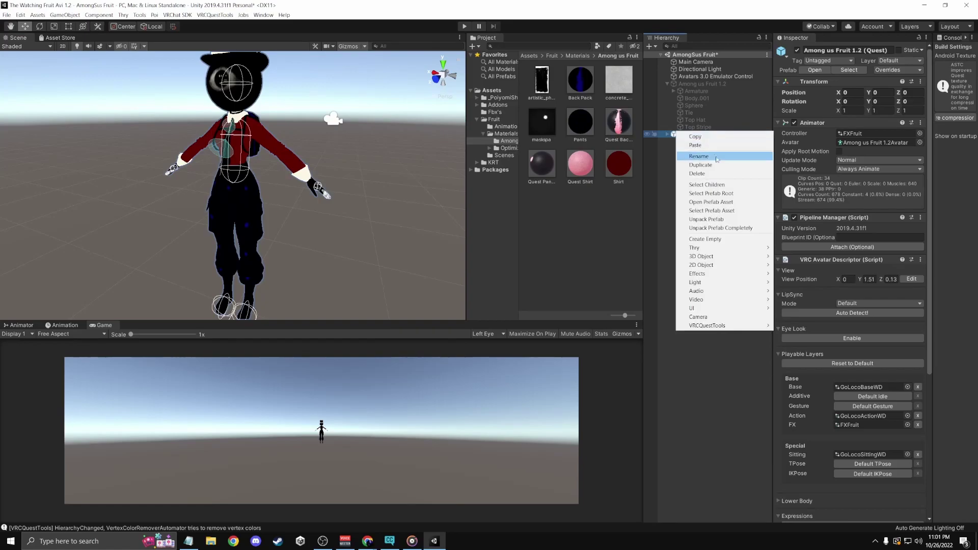
{"action": "left_click", "coordinate": [705, 229]}
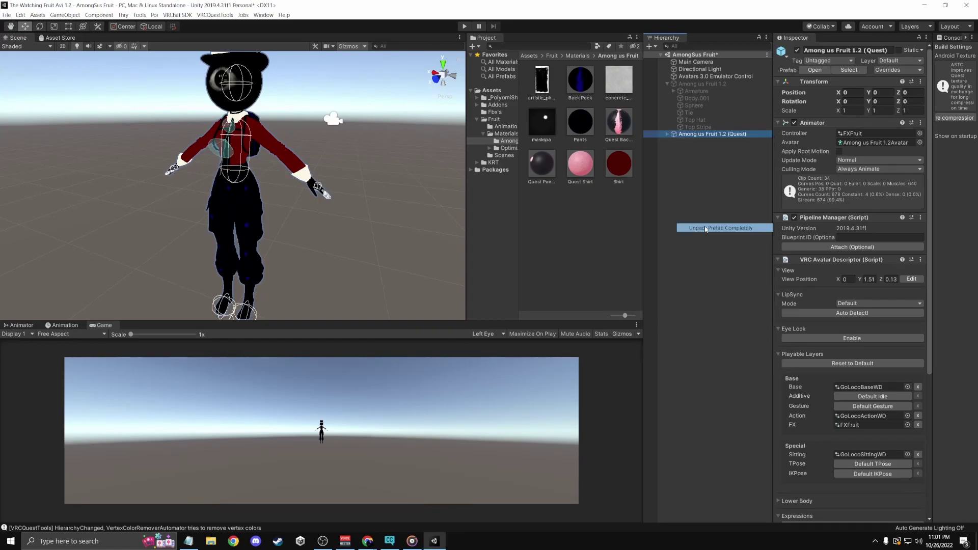
Apply the Quest BackPack, Quest Shirt and Quest Pants materials to the matching clothing on the Quest avatar
{"action": "left_click", "coordinate": [666, 134]}
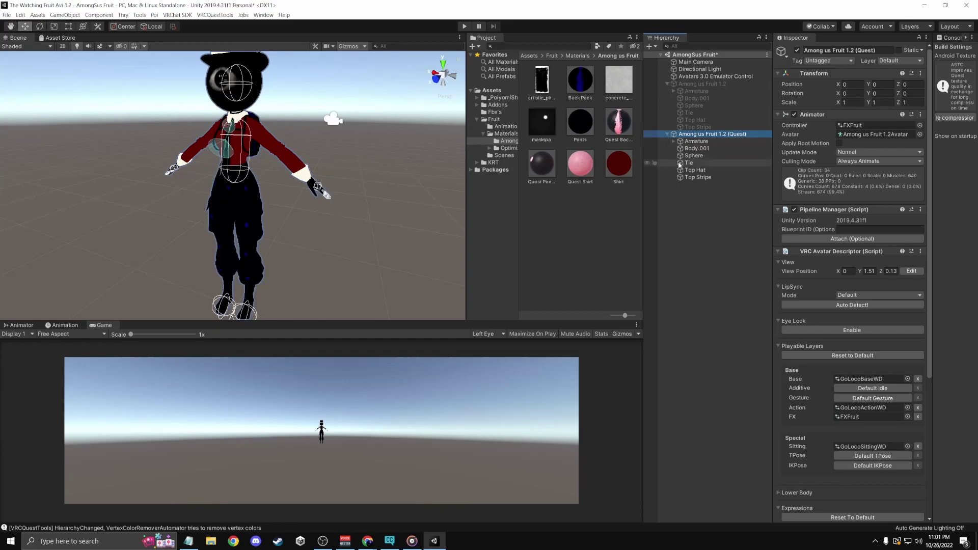
{"action": "left_click_drag", "start_coordinate": [619, 126], "coordinate": [260, 152]}
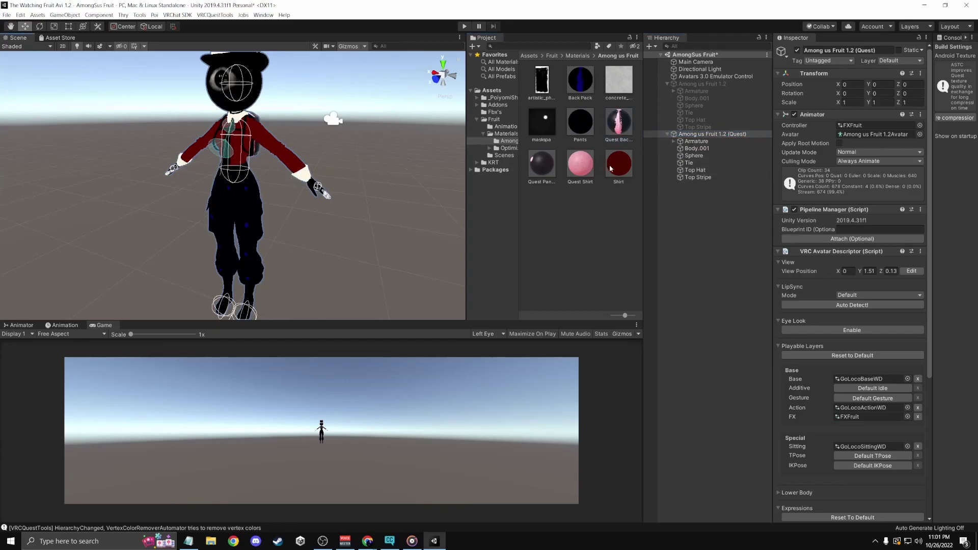
{"action": "left_click_drag", "start_coordinate": [594, 171], "coordinate": [280, 160]}
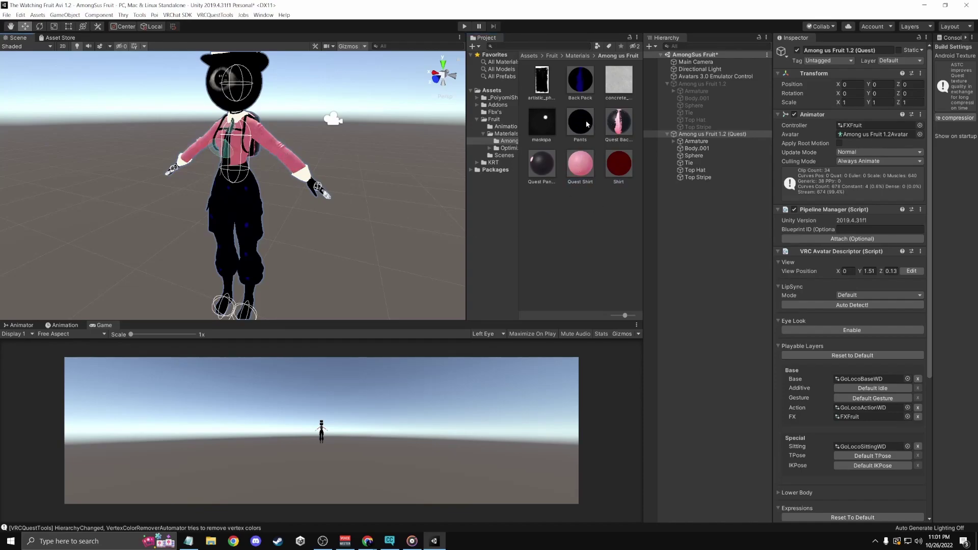
{"action": "left_click_drag", "start_coordinate": [588, 125], "coordinate": [257, 229]}
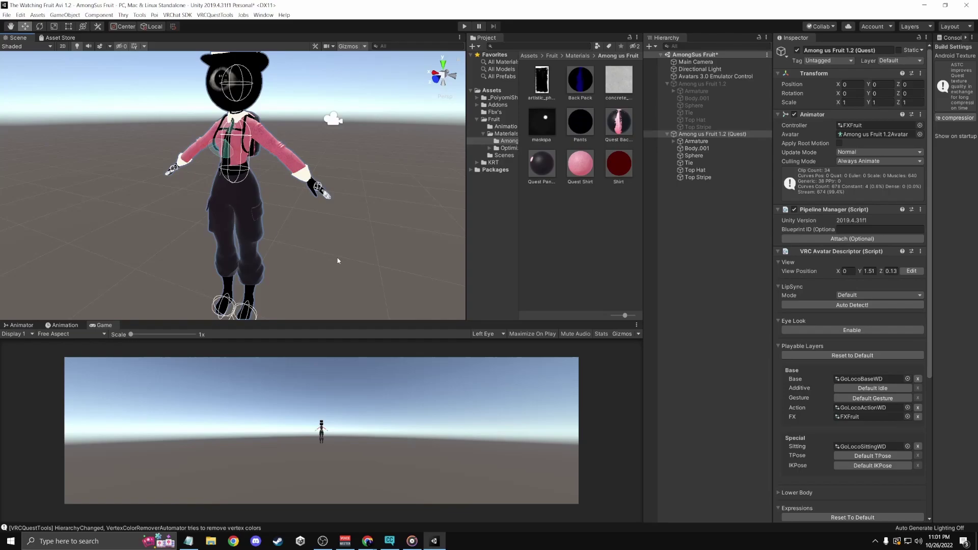
Examine the Quest avatar's new clothing materials in the scene from the back, front and side
{"action": "left_click_drag", "start_coordinate": [341, 245], "coordinate": [400, 291], "text": "alt"}
{"action": "scroll", "coordinate": [400, 292], "scroll_direction": "down", "scroll_amount": 5}
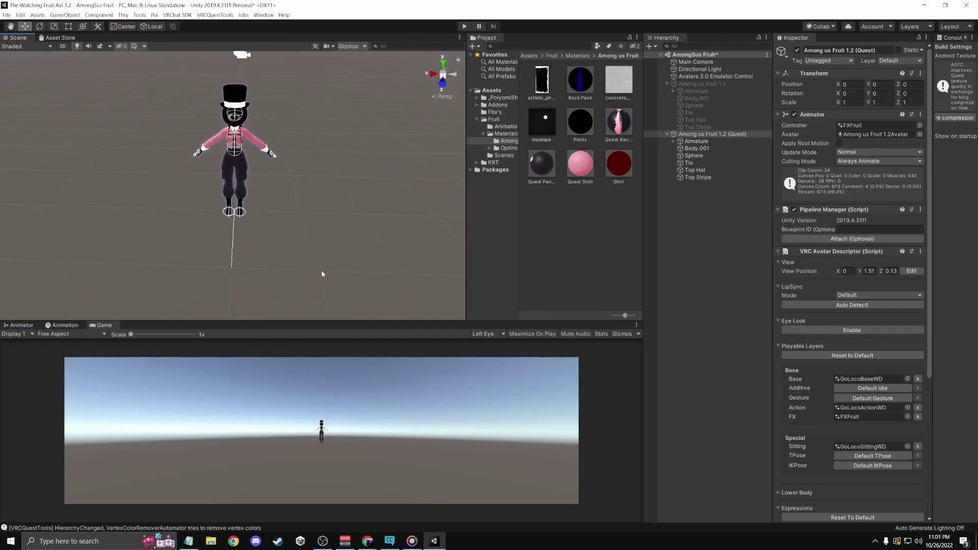
{"action": "scroll", "coordinate": [303, 203], "scroll_direction": "up", "scroll_amount": 5}
{"action": "left_click_drag", "start_coordinate": [299, 202], "coordinate": [432, 193], "text": "alt"}
{"action": "scroll", "coordinate": [319, 227], "scroll_direction": "down", "scroll_amount": 4}
{"action": "scroll", "coordinate": [310, 253], "scroll_direction": "up", "scroll_amount": 5}
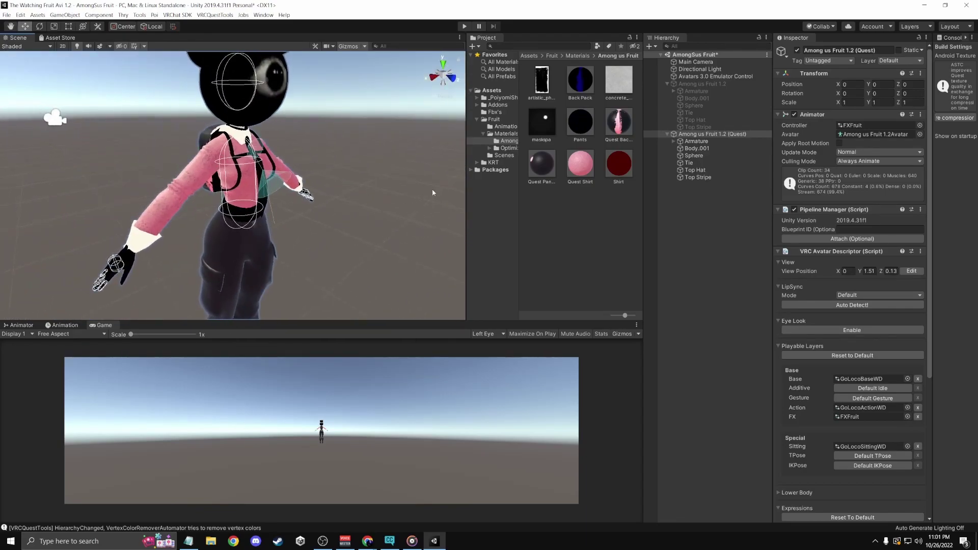
{"action": "left_click", "coordinate": [707, 142]}
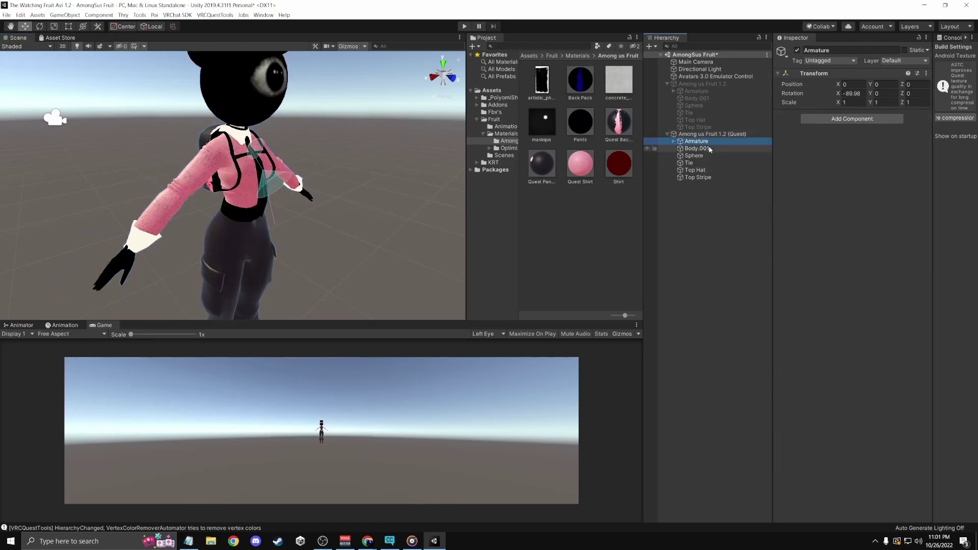
Add an animator layer named Quest Hue to the FXFruit controller and raise its weight to the maximum
{"action": "left_click", "coordinate": [744, 242]}
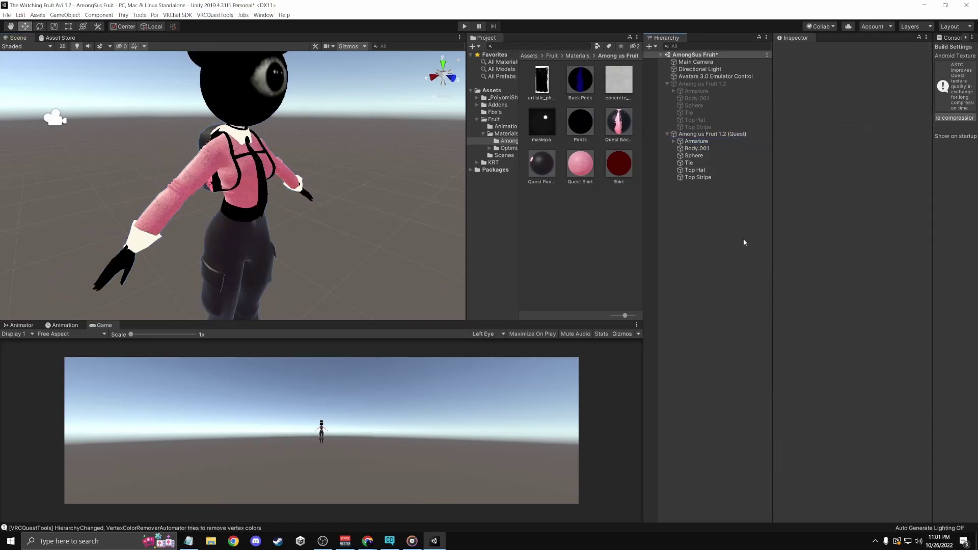
{"action": "left_click", "coordinate": [20, 325]}
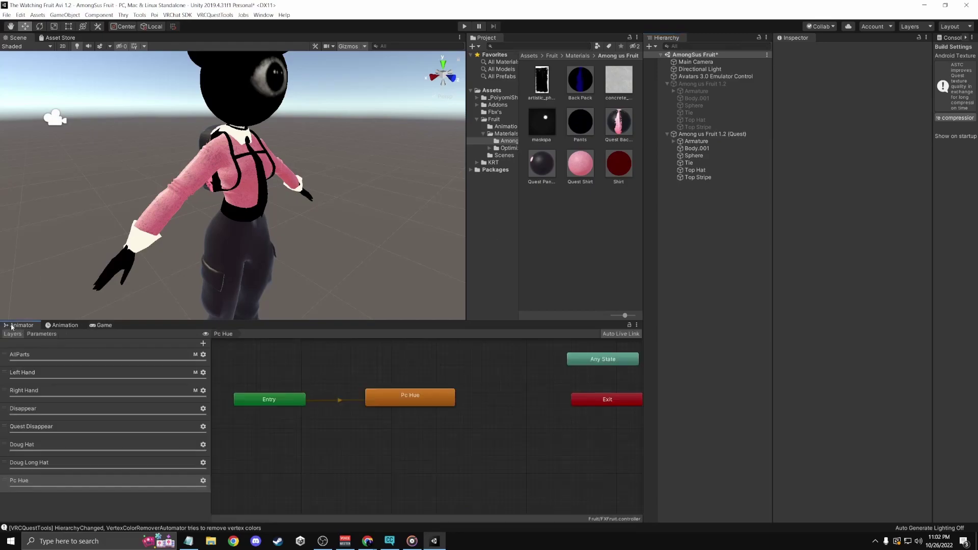
{"action": "left_click", "coordinate": [203, 343]}
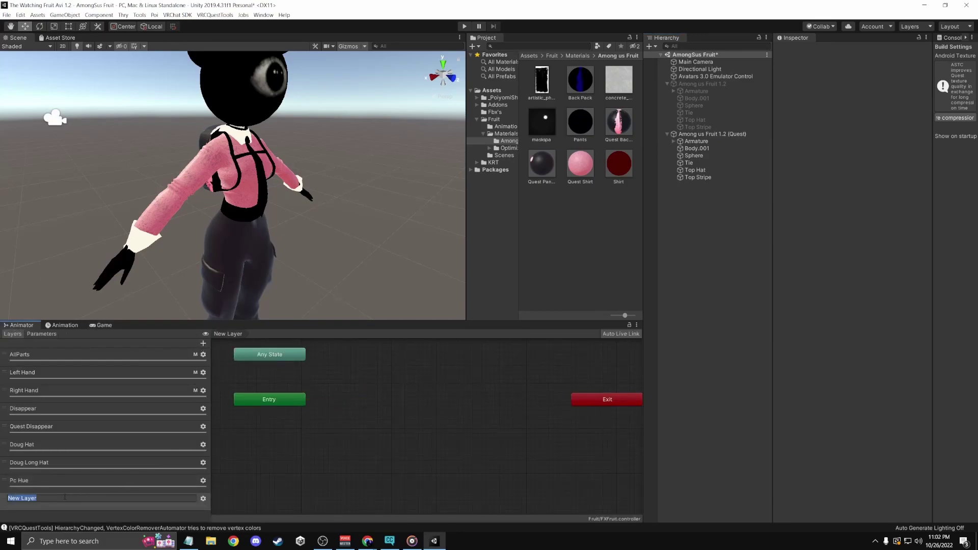
{"action": "type", "text": "Q"}
{"action": "type", "text": "ues"}
{"action": "type", "text": "t Pc"}
{"action": "key", "text": "BackSpace"}
{"action": "key", "text": "BackSpace"}
{"action": "type", "text": "Hue"}
{"action": "key", "text": "Return"}
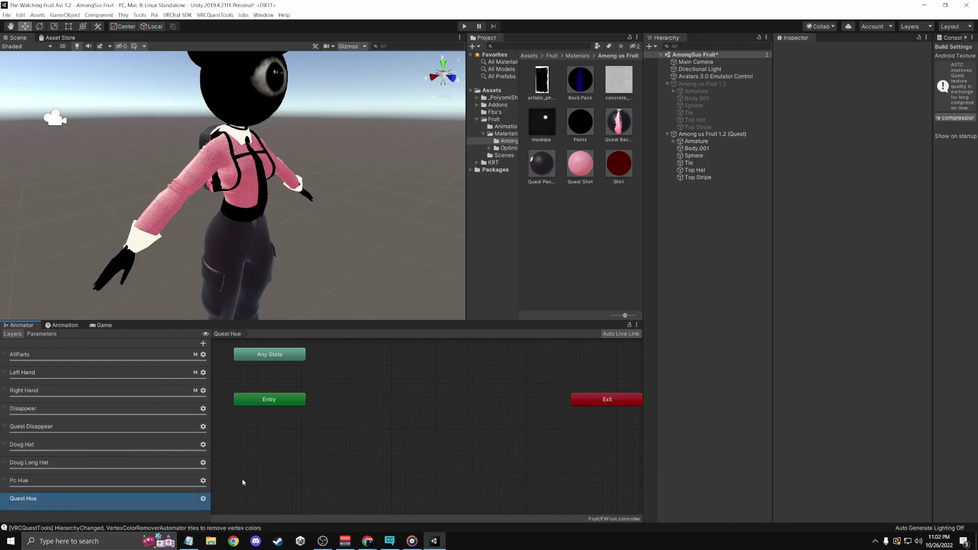
{"action": "left_click", "coordinate": [203, 500]}
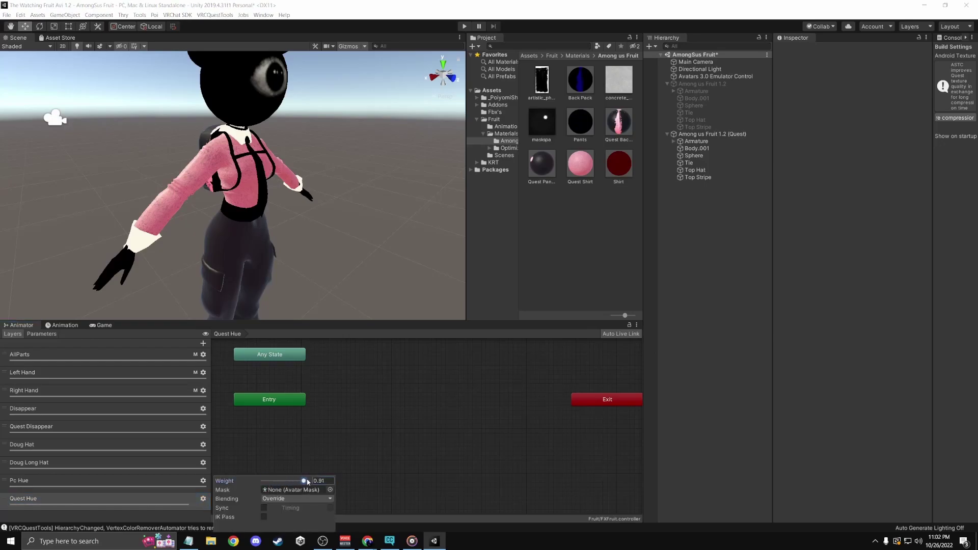
{"action": "left_click", "coordinate": [307, 439]}
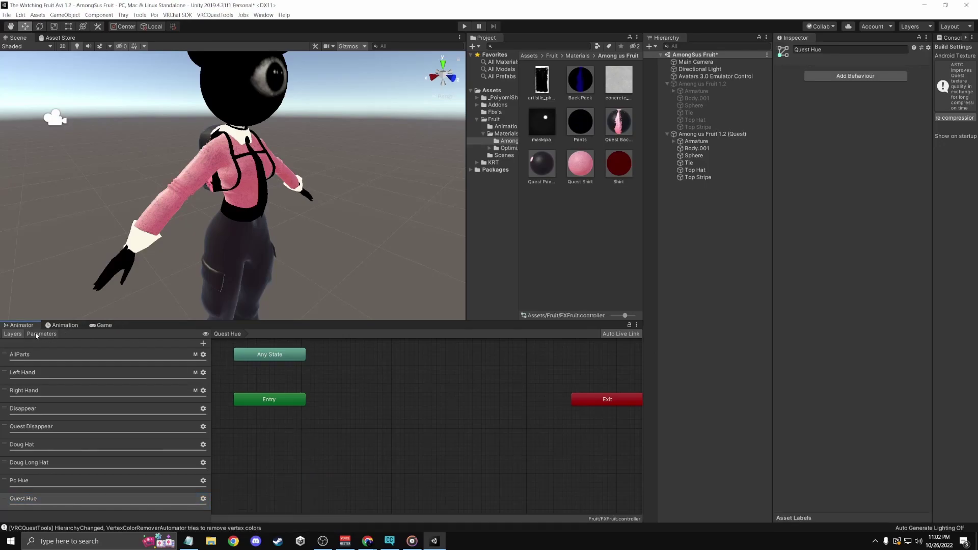
Add a float parameter named Quest Hue to the FXFruit controller
{"action": "left_click", "coordinate": [37, 335]}
{"action": "left_click", "coordinate": [201, 344]}
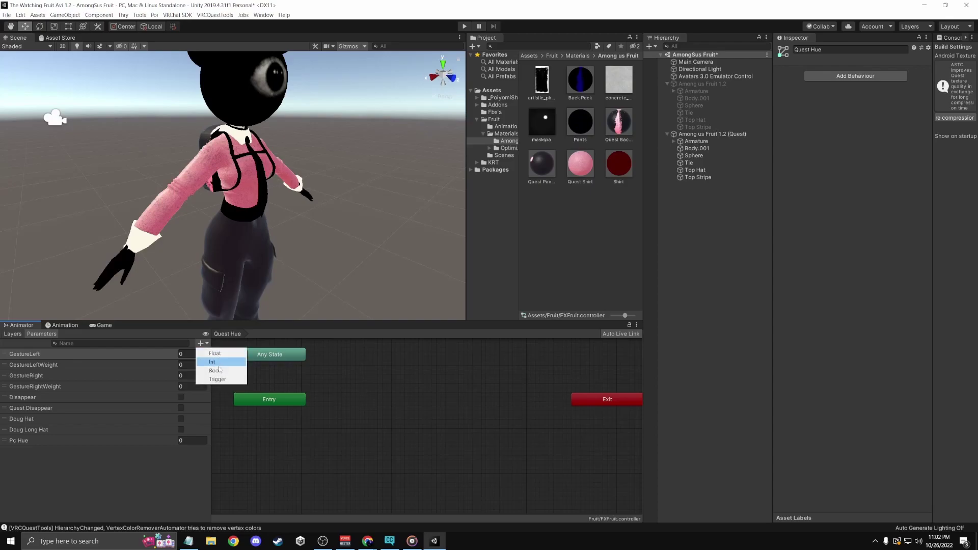
{"action": "left_click", "coordinate": [214, 353]}
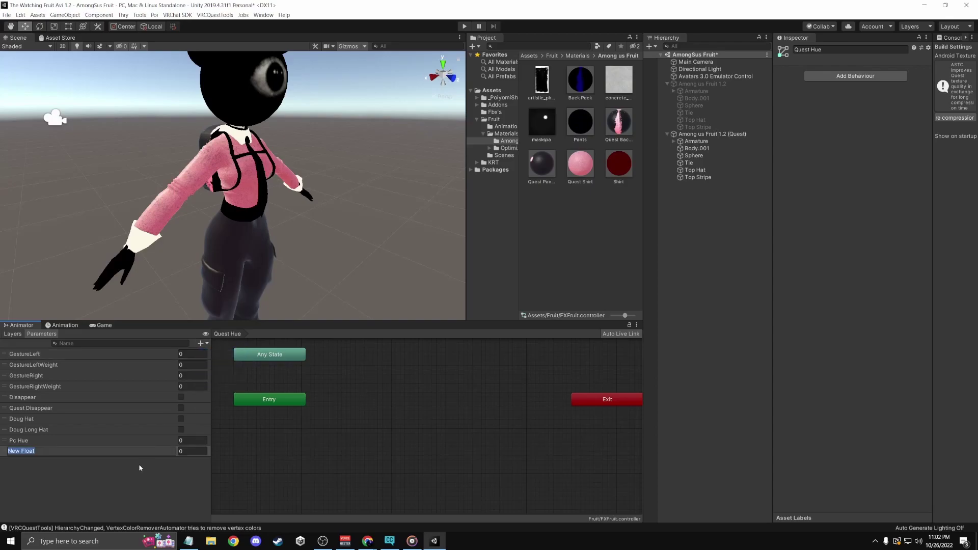
{"action": "key", "text": "BackSpace"}
{"action": "type", "text": "Quest Hue"}
{"action": "key", "text": "Return"}
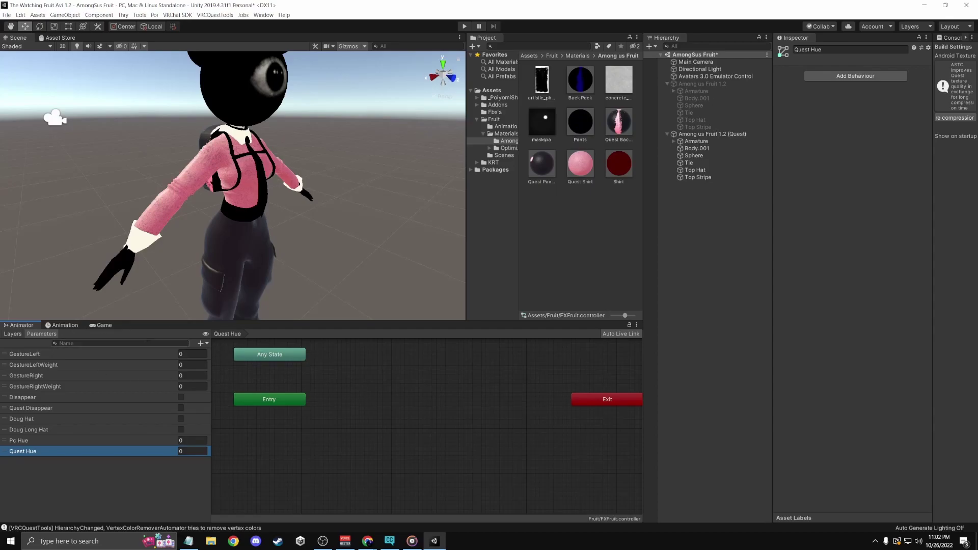
Create an animation clip named Quest Hue for the Among us Fruit 1.2 (Quest) avatar, saved in the Among us Fruit materials folder
{"action": "left_click", "coordinate": [65, 327]}
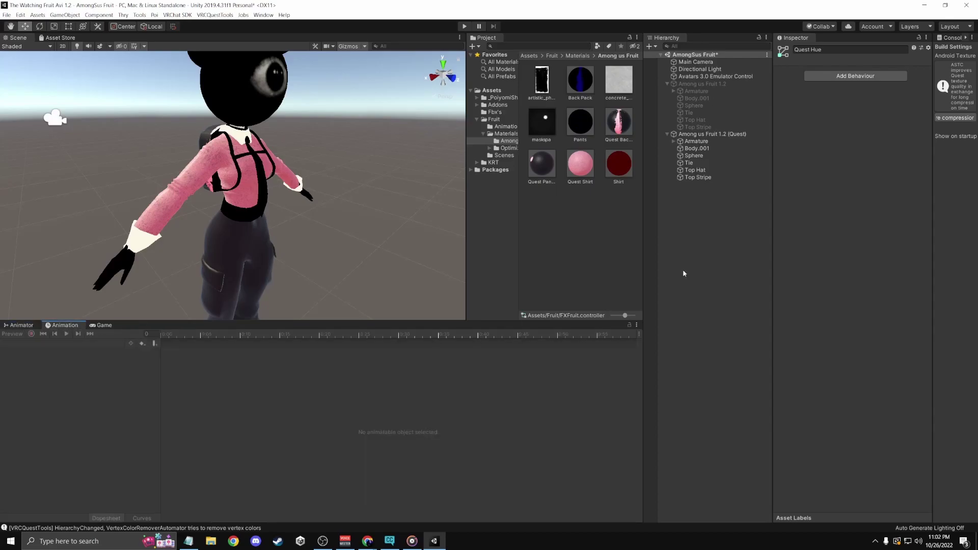
{"action": "left_click", "coordinate": [705, 135]}
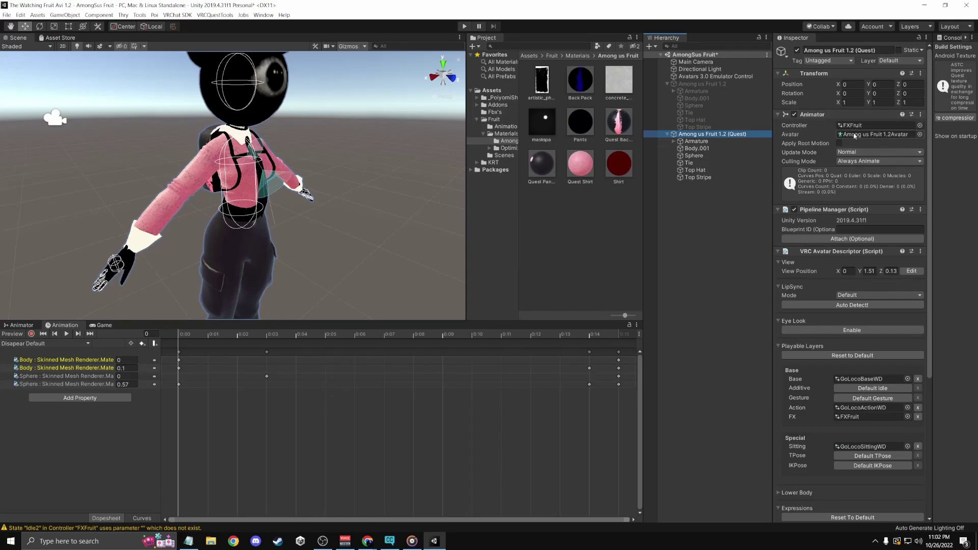
{"action": "left_click", "coordinate": [920, 125]}
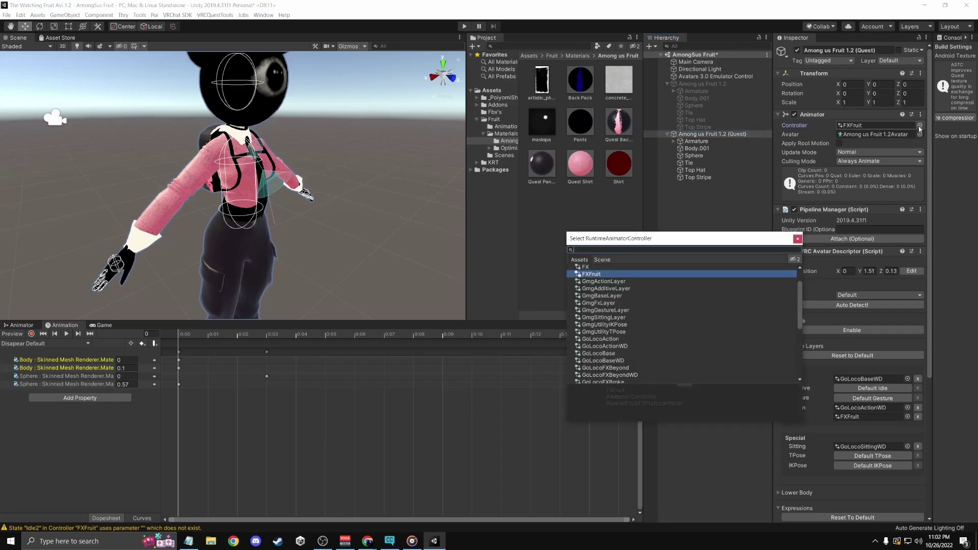
{"action": "scroll", "coordinate": [857, 274], "scroll_direction": "down", "scroll_amount": 6}
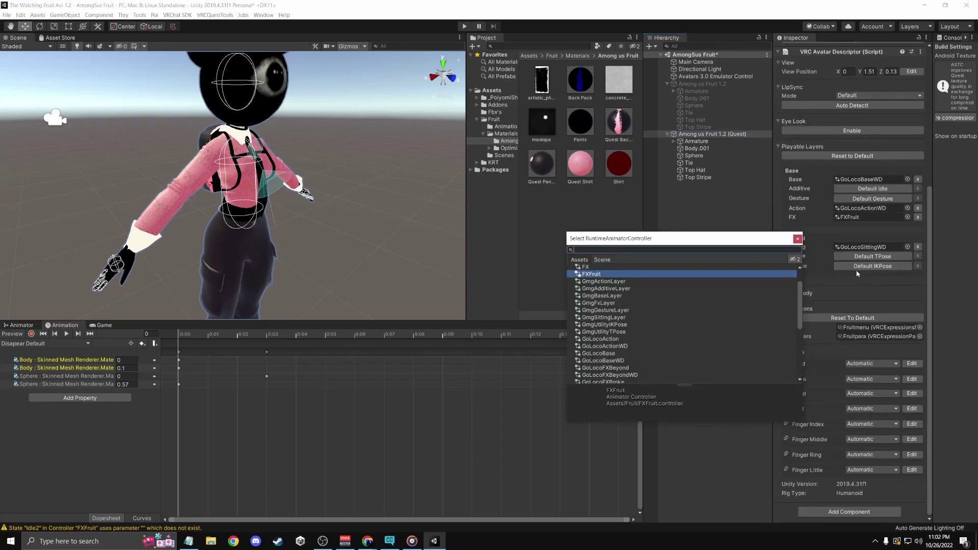
{"action": "left_click", "coordinate": [739, 215]}
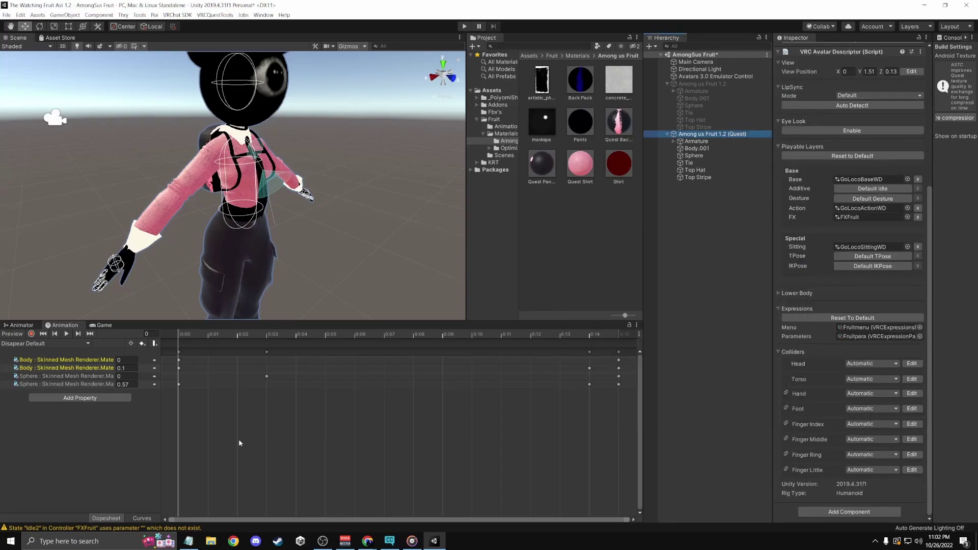
{"action": "left_click", "coordinate": [31, 343]}
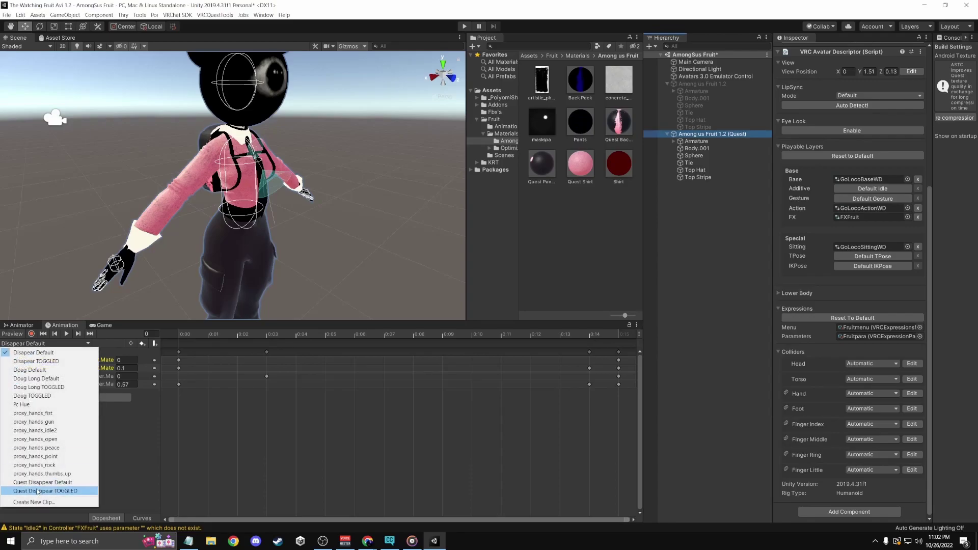
{"action": "left_click", "coordinate": [30, 503]}
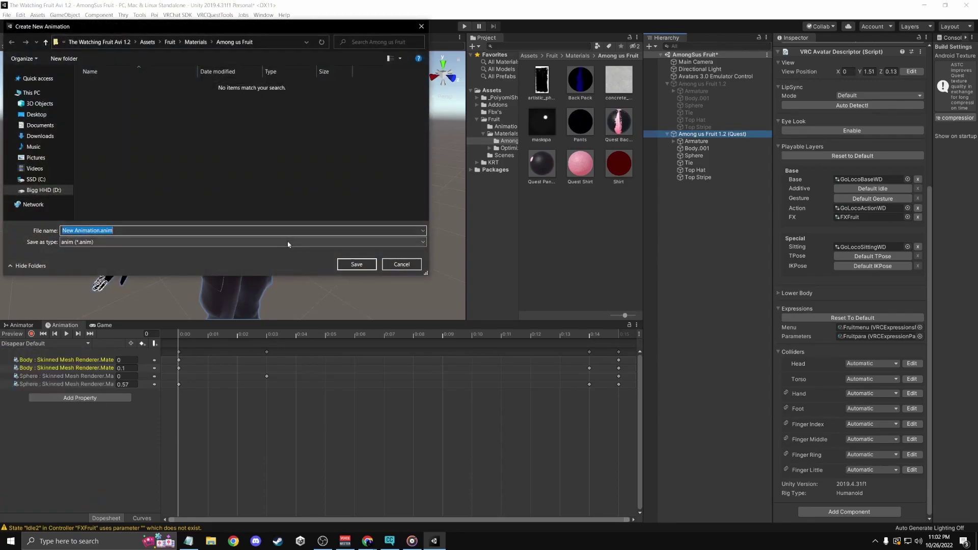
{"action": "key", "text": "BackSpace"}
{"action": "type", "text": "Quest"}
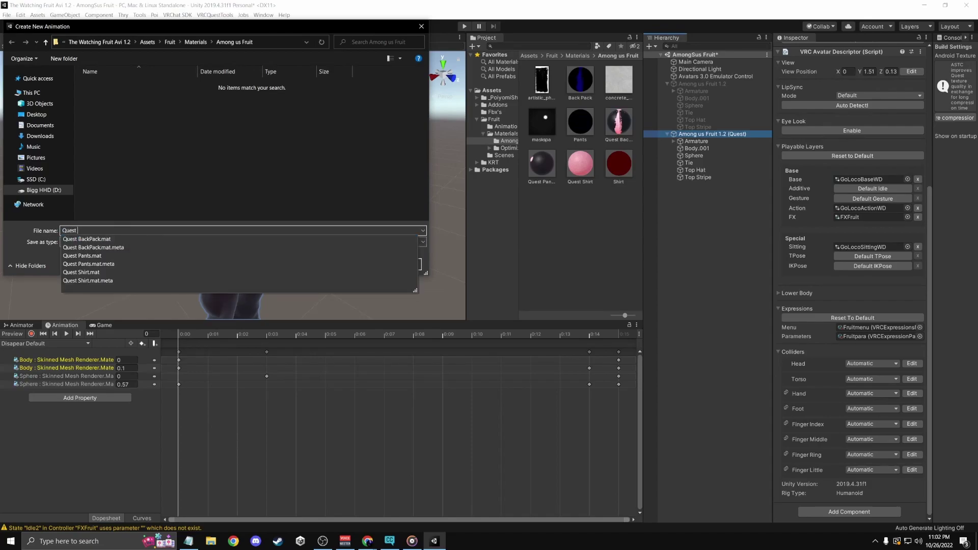
{"action": "type", "text": "Hue"}
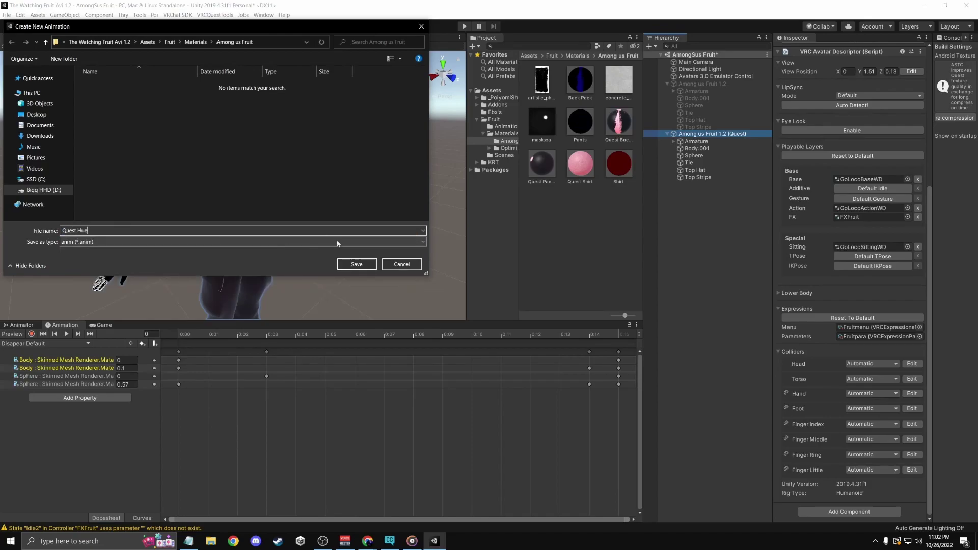
{"action": "left_click", "coordinate": [356, 264]}
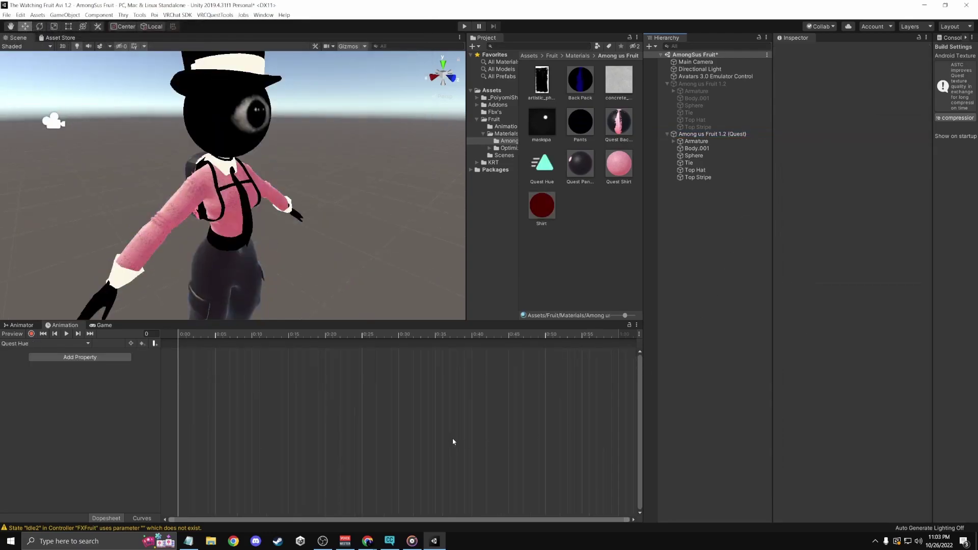
Start recording the Quest Hue clip and key the Quest Shirt emission color on Body.001 at 0:00 with HSV hue 0
{"action": "left_click", "coordinate": [31, 334]}
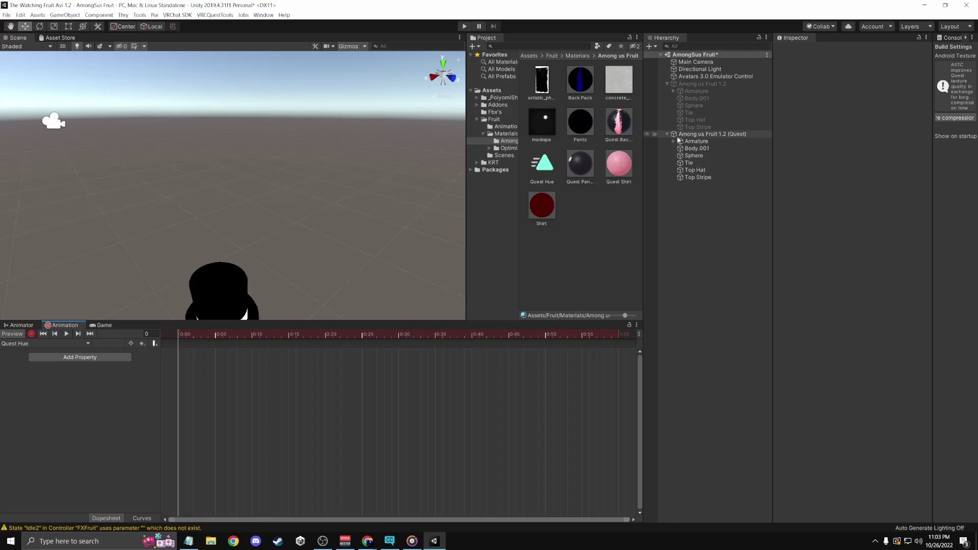
{"action": "left_click", "coordinate": [698, 148]}
{"action": "key", "text": "f"}
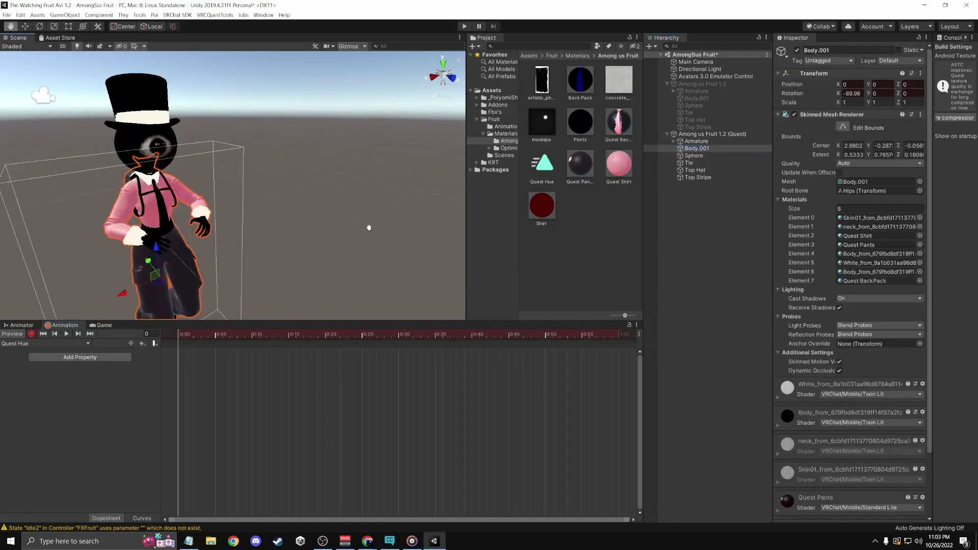
{"action": "scroll", "coordinate": [848, 380], "scroll_direction": "down", "scroll_amount": 3}
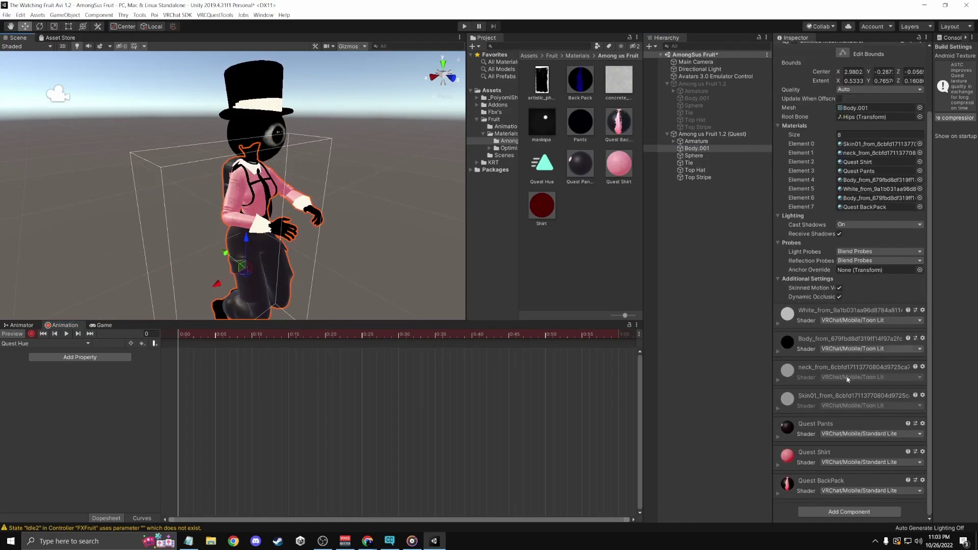
{"action": "left_click", "coordinate": [779, 467]}
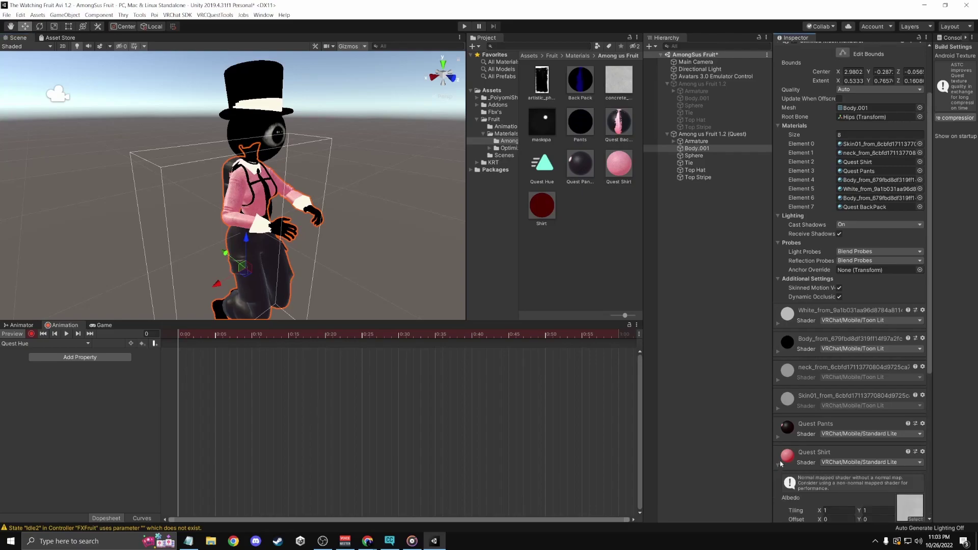
{"action": "scroll", "coordinate": [866, 408], "scroll_direction": "down", "scroll_amount": 10}
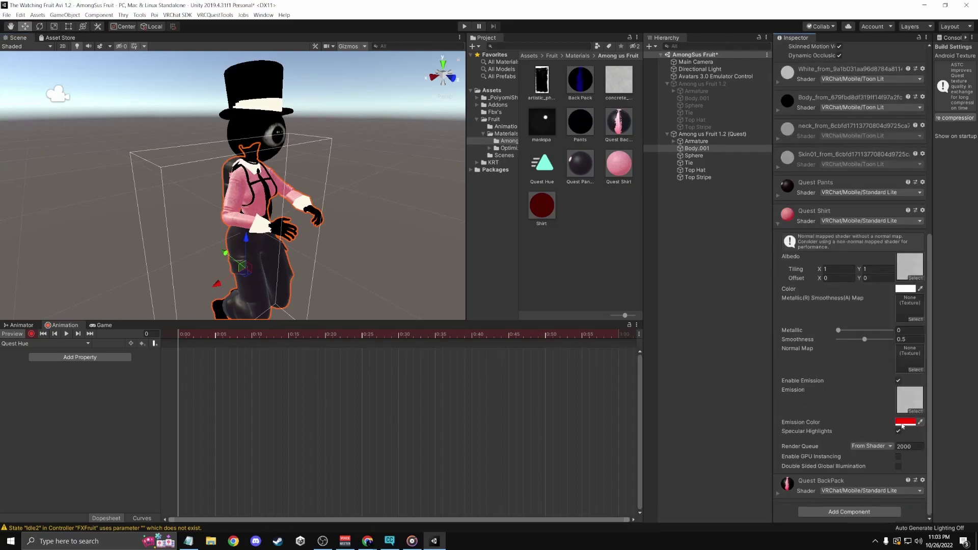
{"action": "left_click", "coordinate": [903, 425]}
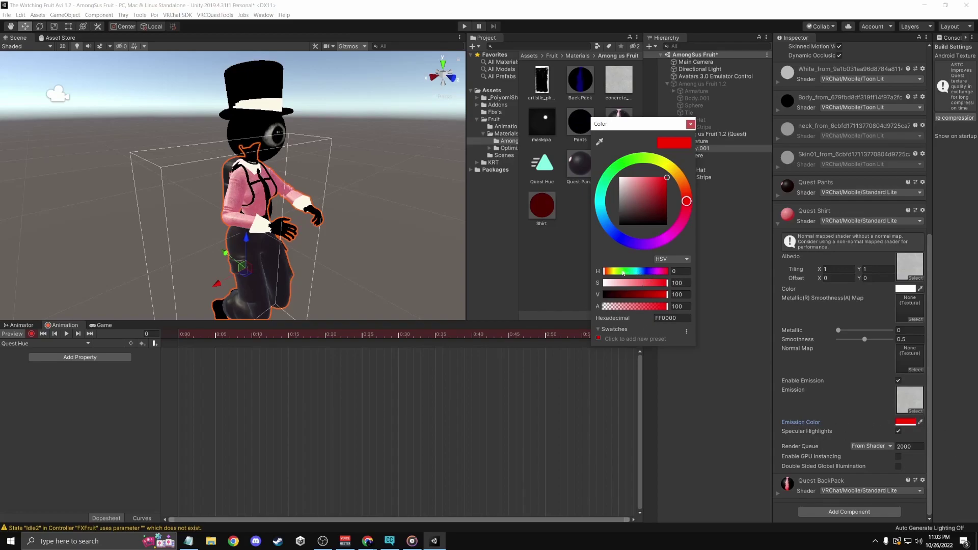
{"action": "left_click_drag", "start_coordinate": [611, 271], "coordinate": [604, 271]}
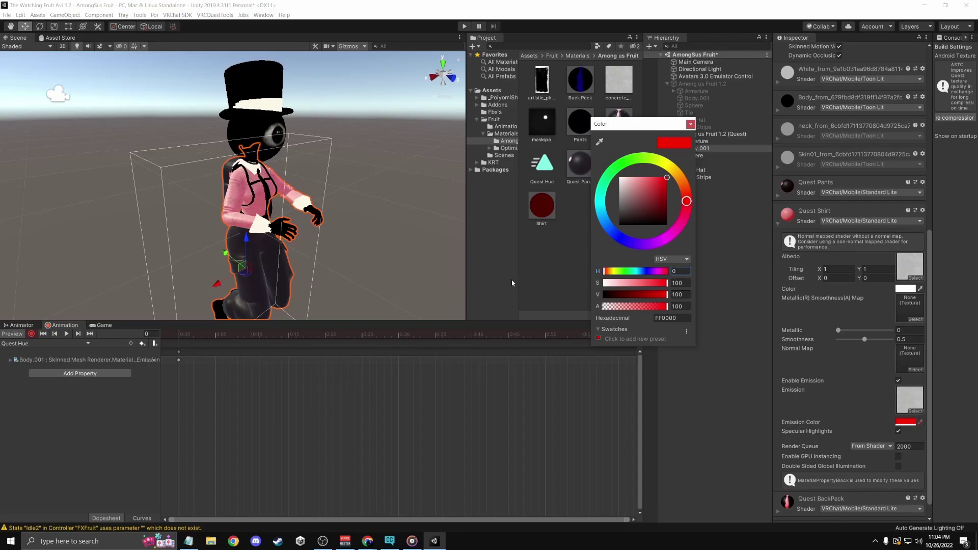
{"action": "left_click", "coordinate": [676, 259]}
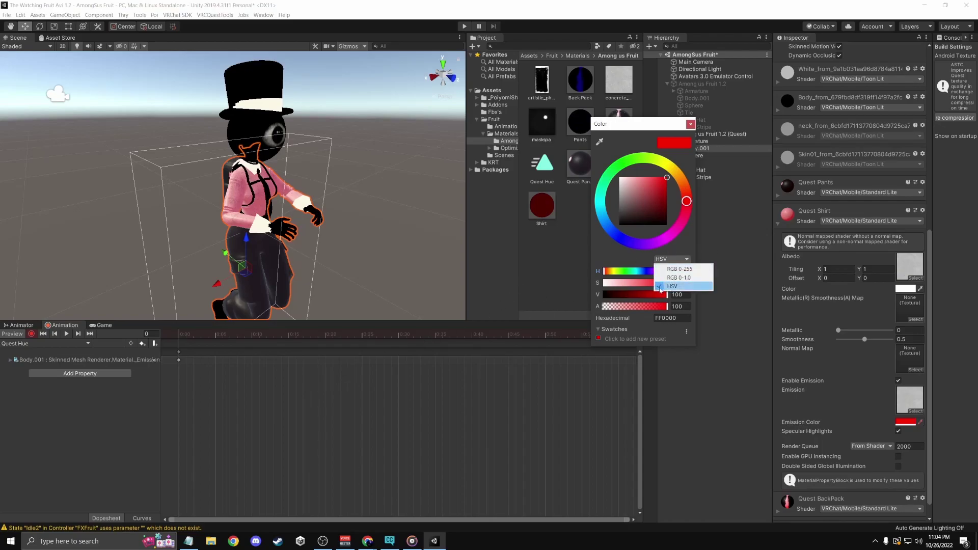
{"action": "left_click", "coordinate": [656, 270]}
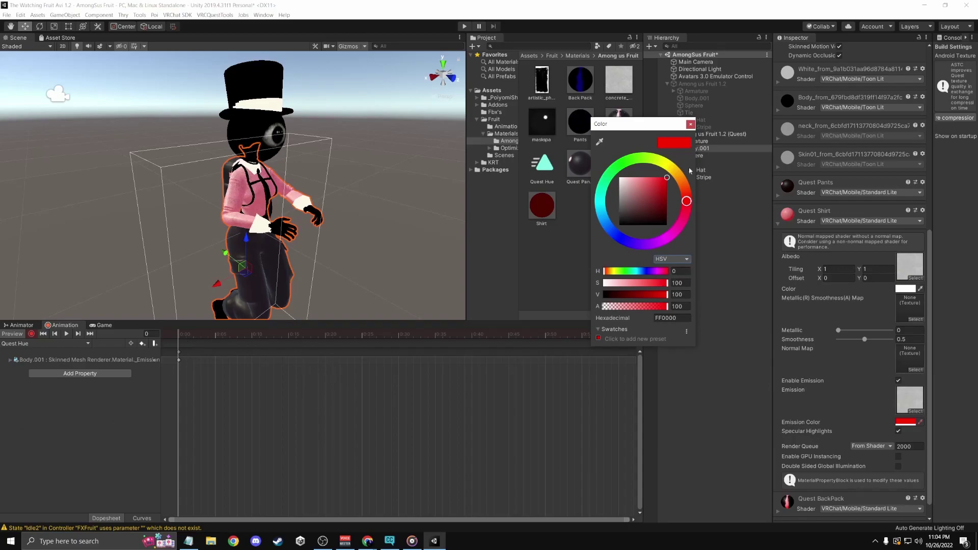
{"action": "left_click", "coordinate": [691, 124]}
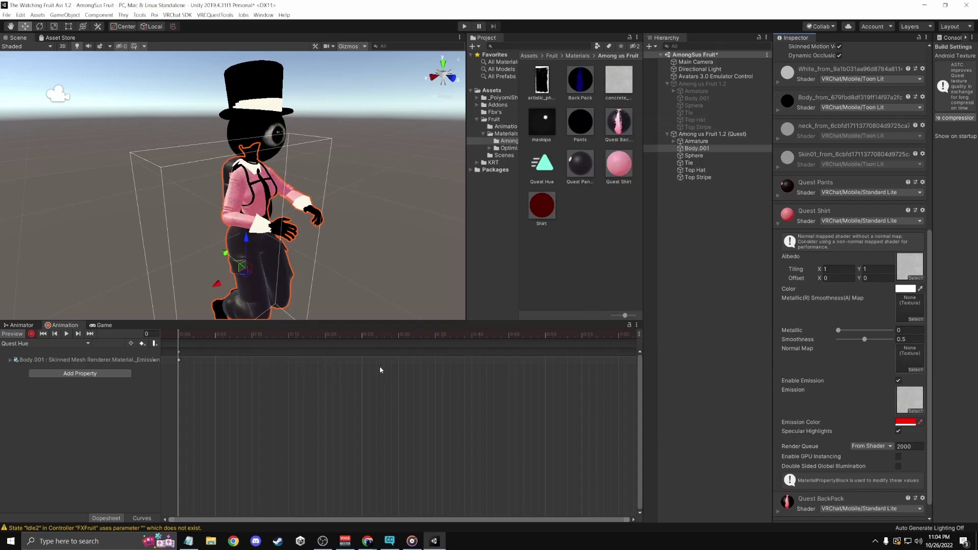
Key the Quest Shirt emission color at 0:05 with the hue increased by 45 to 45
{"action": "left_click", "coordinate": [218, 334]}
{"action": "left_click", "coordinate": [905, 422]}
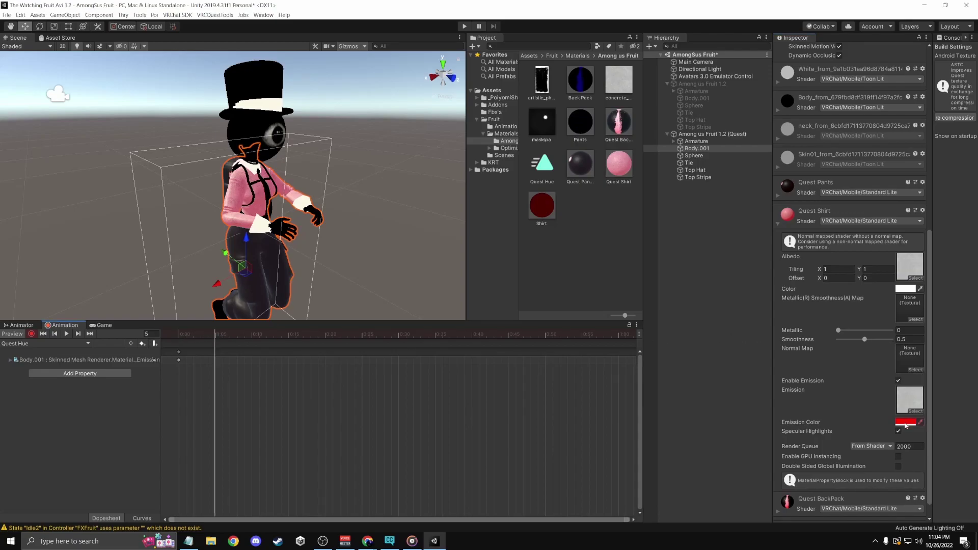
{"action": "left_click", "coordinate": [680, 271]}
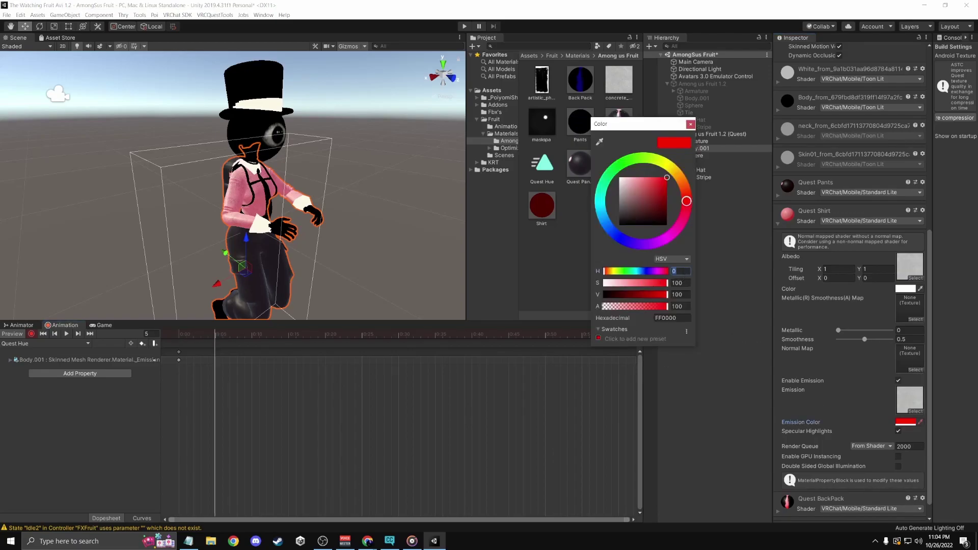
{"action": "type", "text": "+45"}
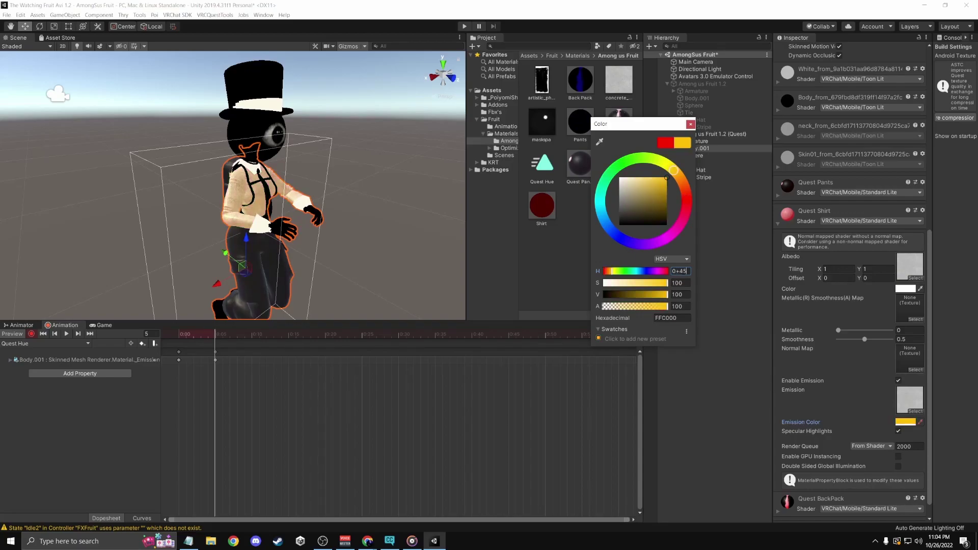
{"action": "left_click_drag", "start_coordinate": [676, 271], "coordinate": [687, 271]}
{"action": "left_click", "coordinate": [691, 124]}
Key the Quest Shirt emission color at 0:10 with the hue increased by another 45, giving 80FF00
{"action": "left_click", "coordinate": [252, 334]}
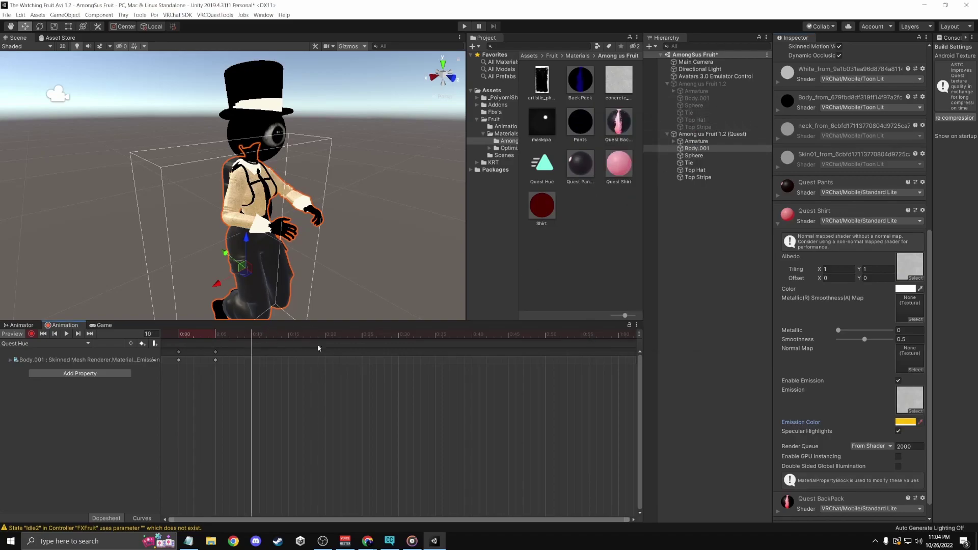
{"action": "left_click", "coordinate": [905, 422]}
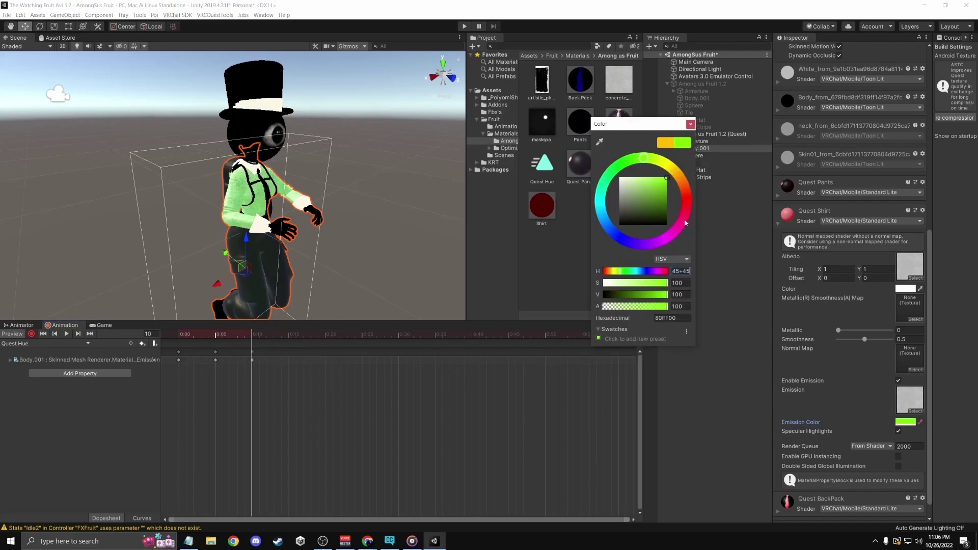
{"action": "left_click", "coordinate": [546, 254]}
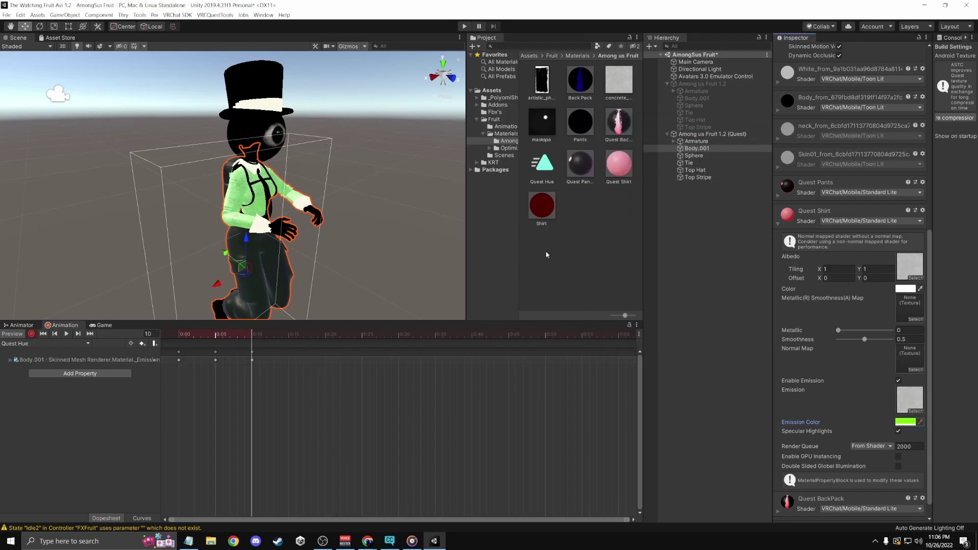
Key the Quest Shirt emission color at 0:15 with the hue increased by another 45 to 135
{"action": "left_click", "coordinate": [290, 336]}
{"action": "left_click", "coordinate": [905, 422]}
{"action": "left_click", "coordinate": [680, 271]}
{"action": "type", "text": "+45"}
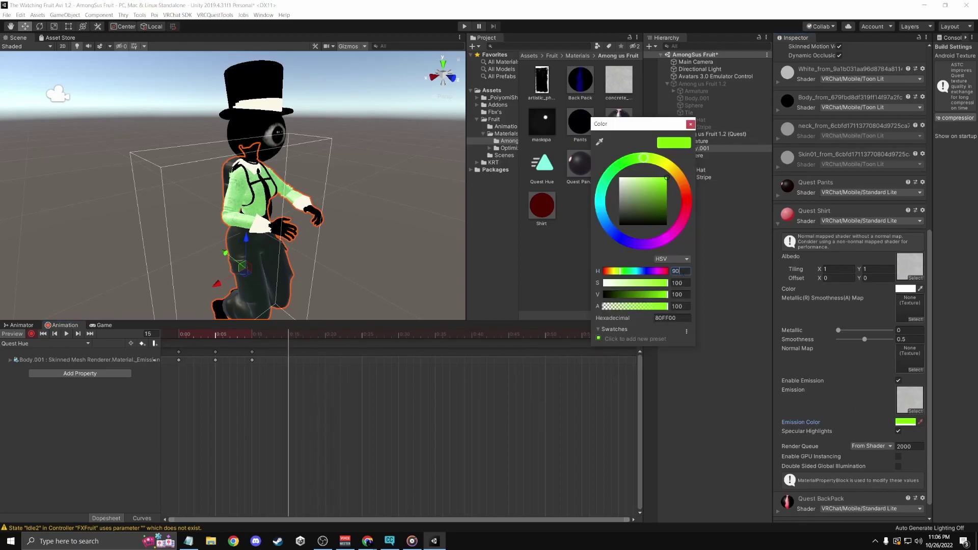
Key the Quest Shirt emission color at 0:20 with the hue increased by another 45 to 180
{"action": "left_click", "coordinate": [328, 334]}
{"action": "left_click", "coordinate": [905, 421]}
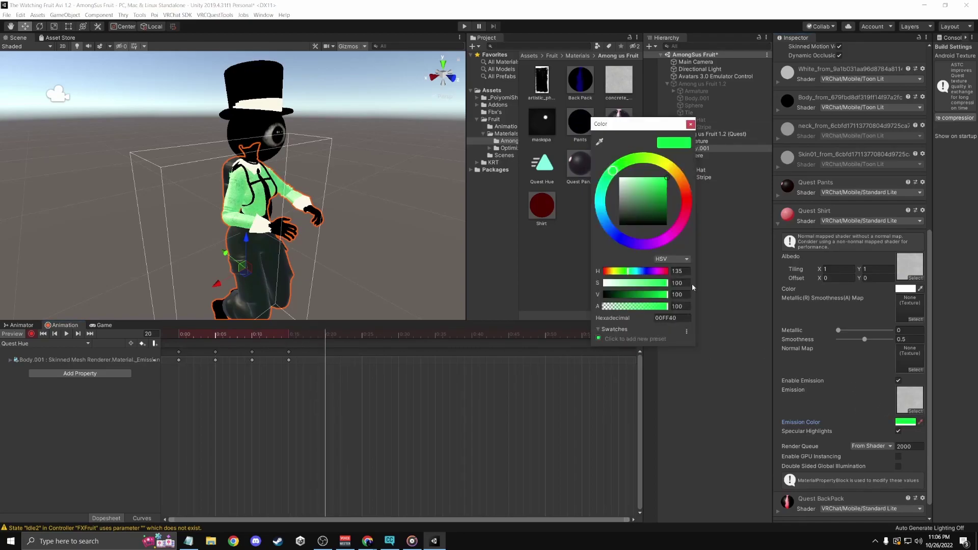
{"action": "left_click", "coordinate": [681, 271]}
{"action": "type", "text": "+45"}
{"action": "key", "text": "Return"}
Key the Quest Shirt emission color at 0:25 with hue 225 and at 0:30 with hue 270
{"action": "left_click", "coordinate": [362, 334]}
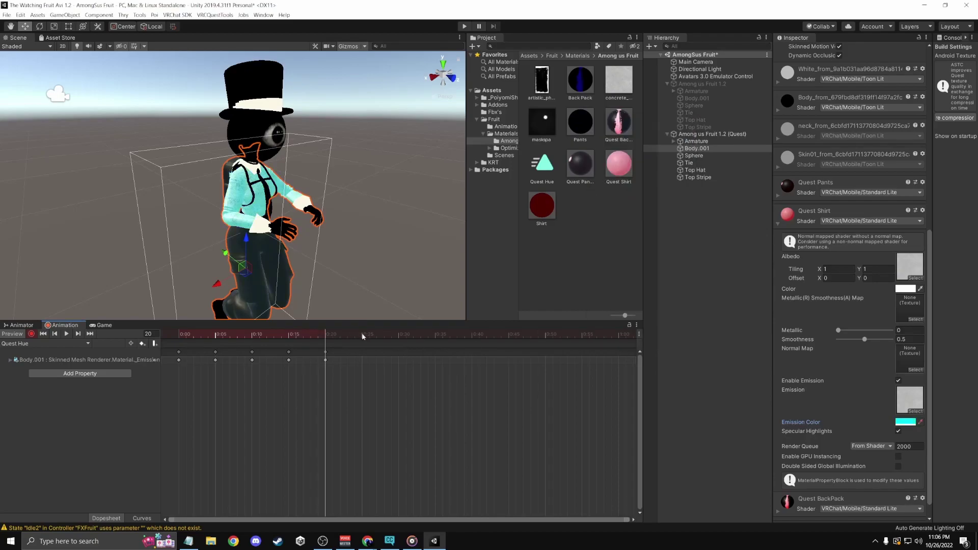
{"action": "left_click", "coordinate": [905, 422]}
{"action": "left_click", "coordinate": [681, 271]}
{"action": "type", "text": "+45"}
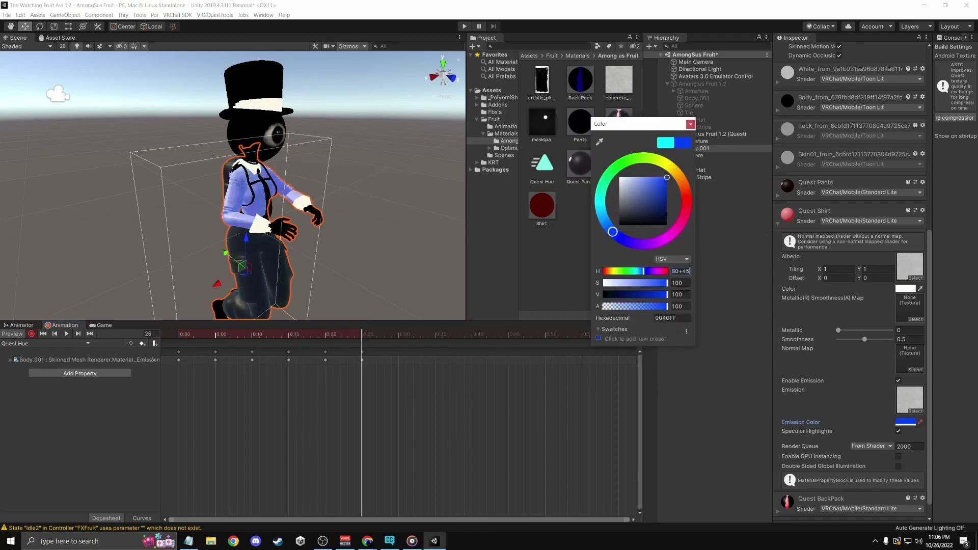
{"action": "left_click", "coordinate": [397, 334]}
{"action": "type", "text": "+45"}
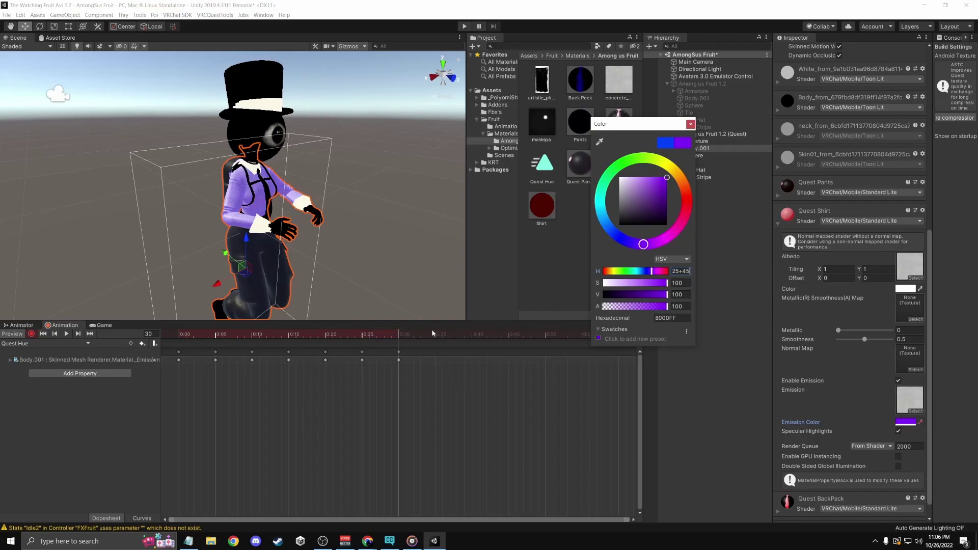
Key the Quest Shirt emission color at 0:35 with the hue increased by another 45 to 315
{"action": "left_click", "coordinate": [434, 334]}
{"action": "left_click", "coordinate": [905, 422]}
{"action": "left_click", "coordinate": [681, 271]}
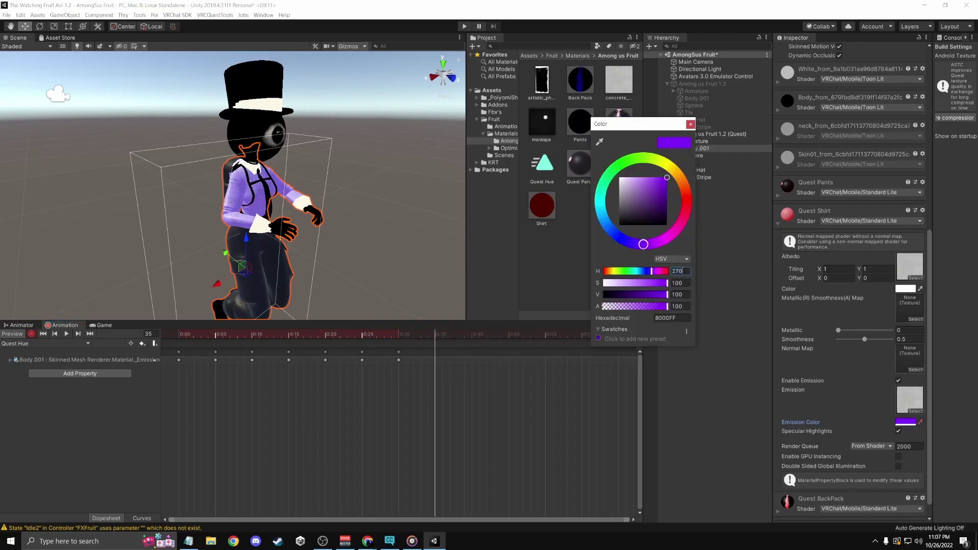
{"action": "type", "text": "+45"}
{"action": "left_click", "coordinate": [690, 124]}
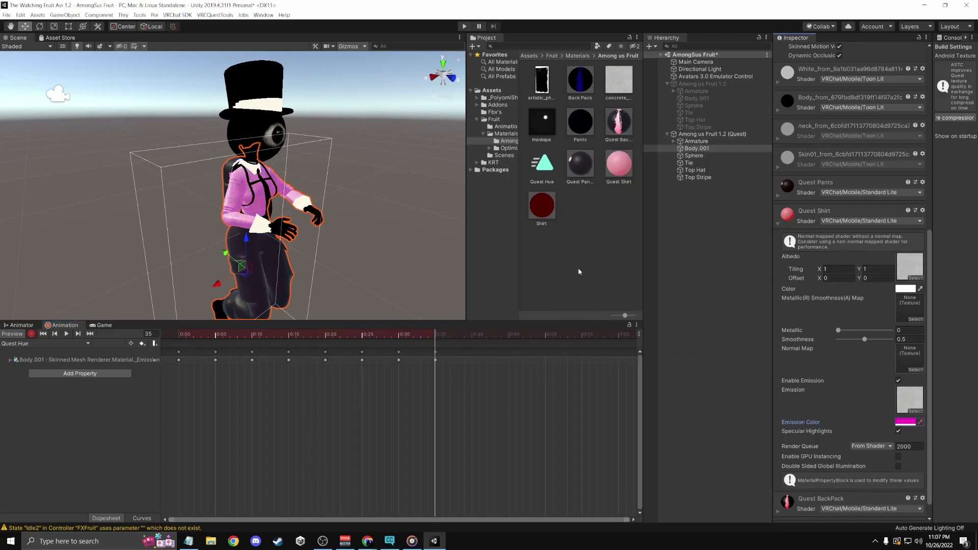
Key the Quest Shirt emission color at 0:40 with the hue increased by another 45, back to red
{"action": "left_click", "coordinate": [474, 334]}
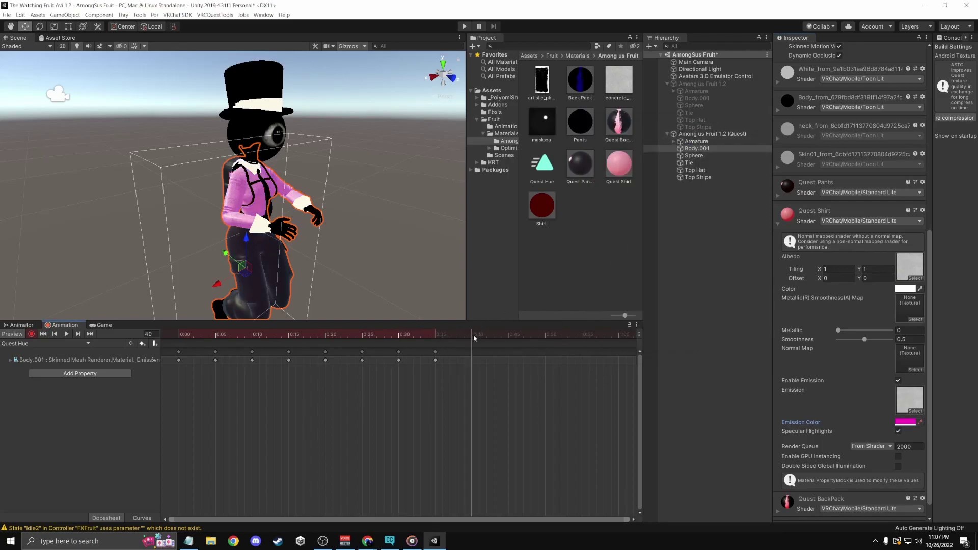
{"action": "left_click", "coordinate": [905, 421]}
{"action": "left_click", "coordinate": [677, 271]}
{"action": "key", "text": "End"}
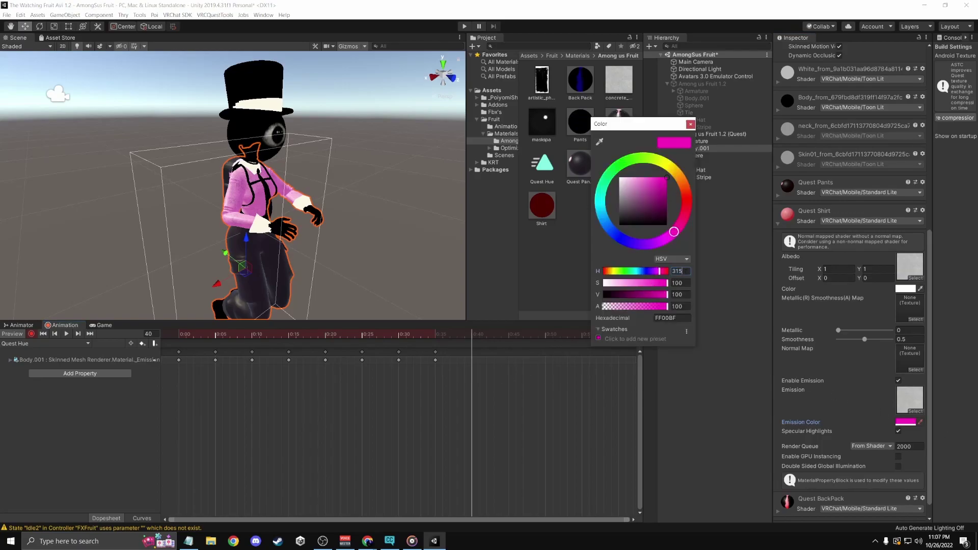
{"action": "type", "text": "+45"}
{"action": "left_click", "coordinate": [700, 288]}
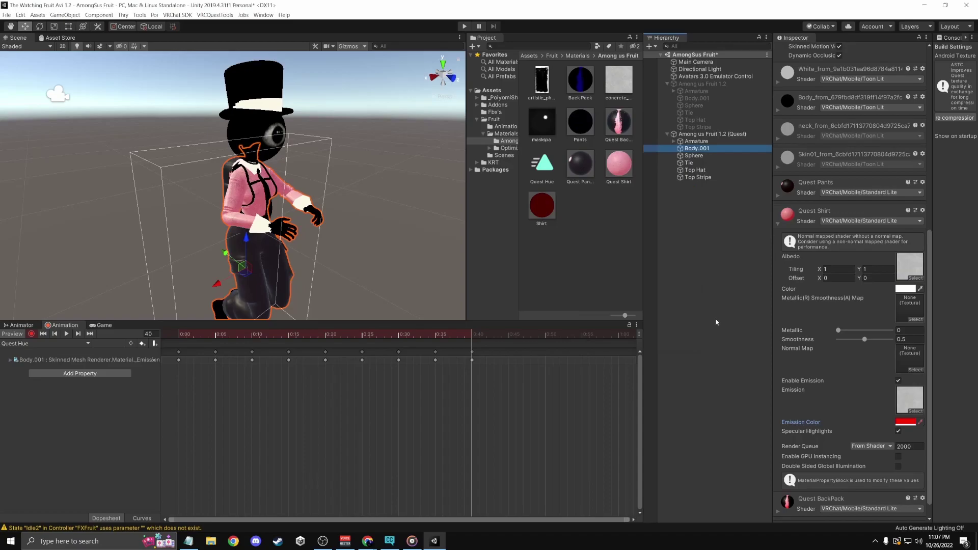
Try keying the Quest Shirt emission color at 0:41 with hue 360
{"action": "mouse_move", "coordinate": [486, 334]}
{"action": "left_mouse_down"}
{"action": "mouse_move", "coordinate": [442, 334]}
{"action": "mouse_move", "coordinate": [487, 334]}
{"action": "mouse_move", "coordinate": [463, 334]}
{"action": "mouse_move", "coordinate": [478, 334]}
{"action": "left_mouse_up"}
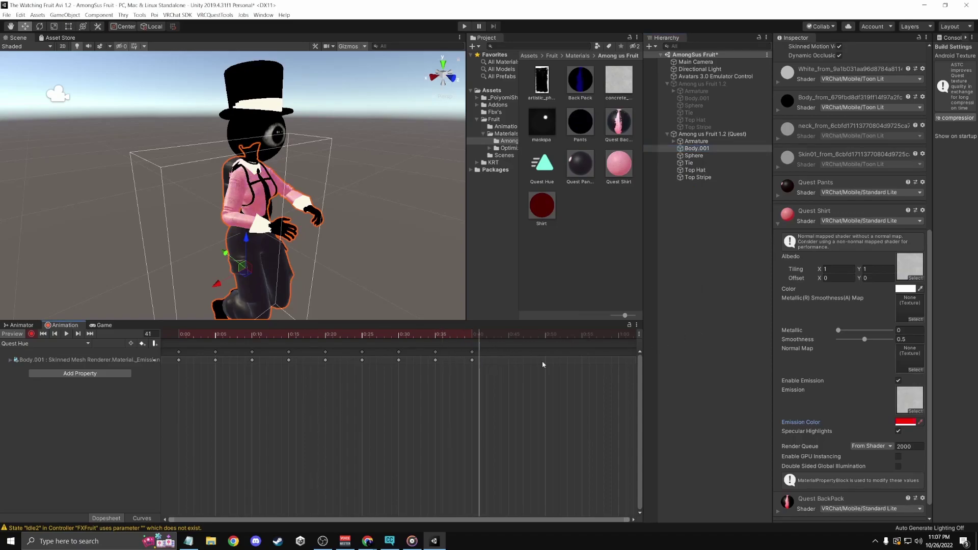
{"action": "left_click", "coordinate": [905, 422]}
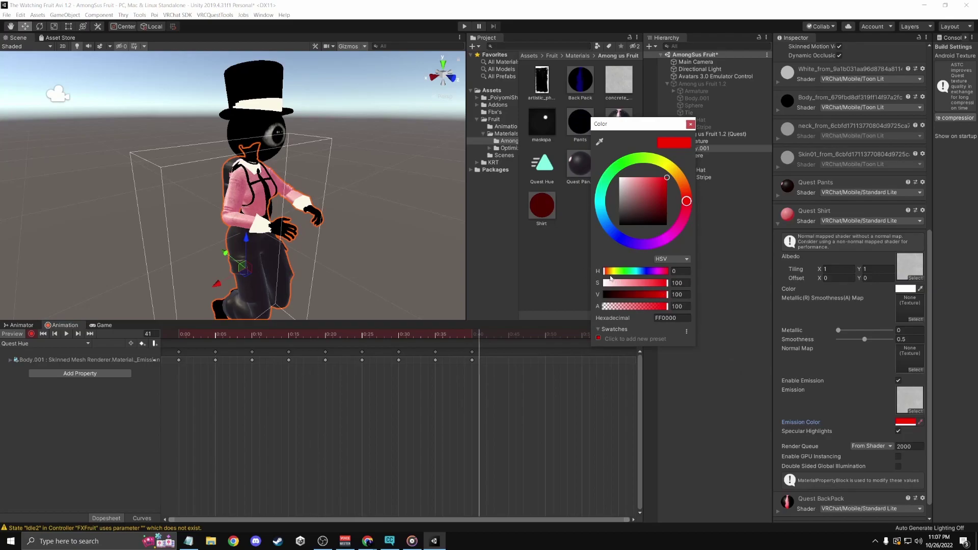
{"action": "left_click_drag", "start_coordinate": [606, 273], "coordinate": [680, 263]}
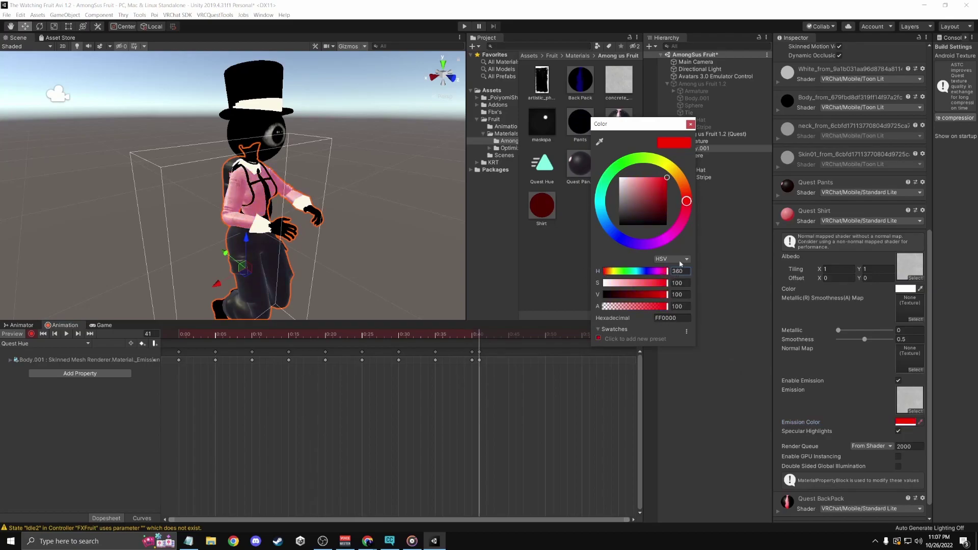
{"action": "left_click", "coordinate": [691, 125]}
Collapse the Quest Shirt material settings and expand those of Quest BackPack to examine its emission color
{"action": "scroll", "coordinate": [844, 383], "scroll_direction": "down", "scroll_amount": 1}
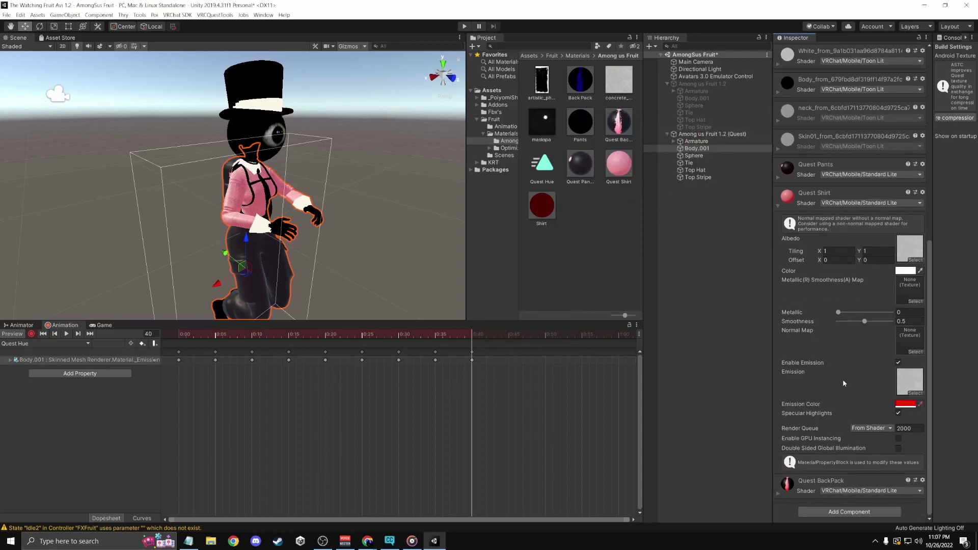
{"action": "left_click", "coordinate": [778, 205]}
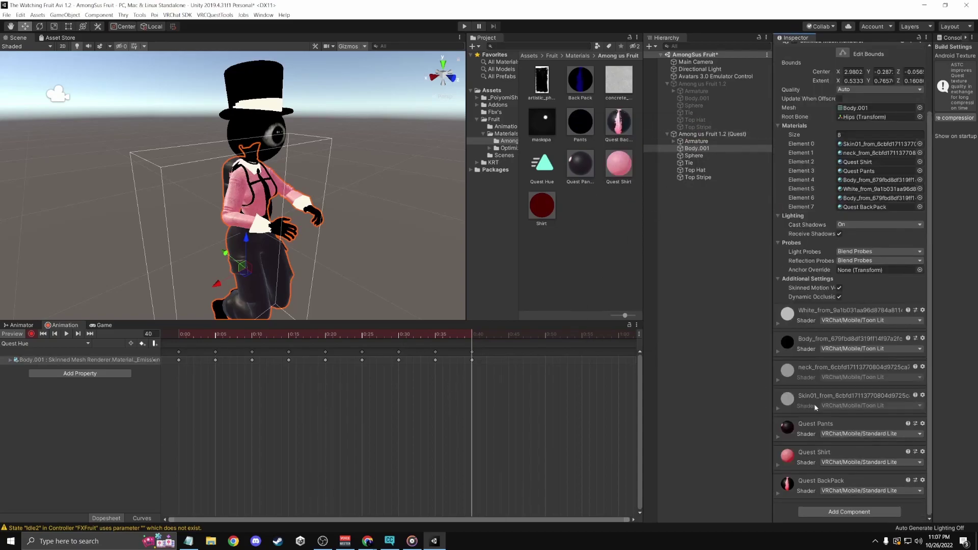
{"action": "left_click", "coordinate": [779, 493]}
{"action": "scroll", "coordinate": [804, 443], "scroll_direction": "down", "scroll_amount": 3}
{"action": "scroll", "coordinate": [804, 443], "scroll_direction": "down", "scroll_amount": 6}
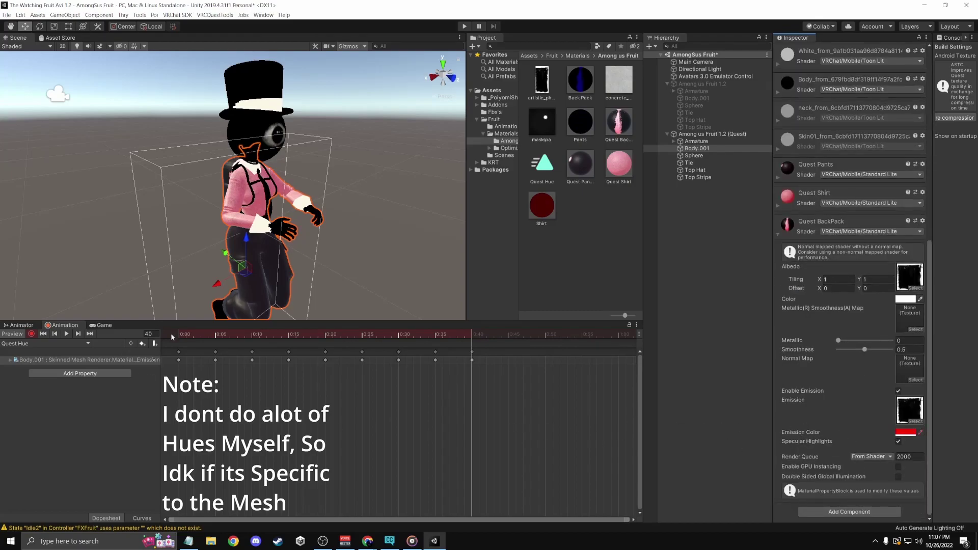
Return the Quest Hue clip to 0:00, stop recording and turn off the animation preview
{"action": "mouse_move", "coordinate": [173, 336]}
{"action": "left_mouse_down"}
{"action": "mouse_move", "coordinate": [452, 337]}
{"action": "mouse_move", "coordinate": [179, 336]}
{"action": "left_mouse_up"}
{"action": "scroll", "coordinate": [257, 231], "scroll_direction": "up", "scroll_amount": 5}
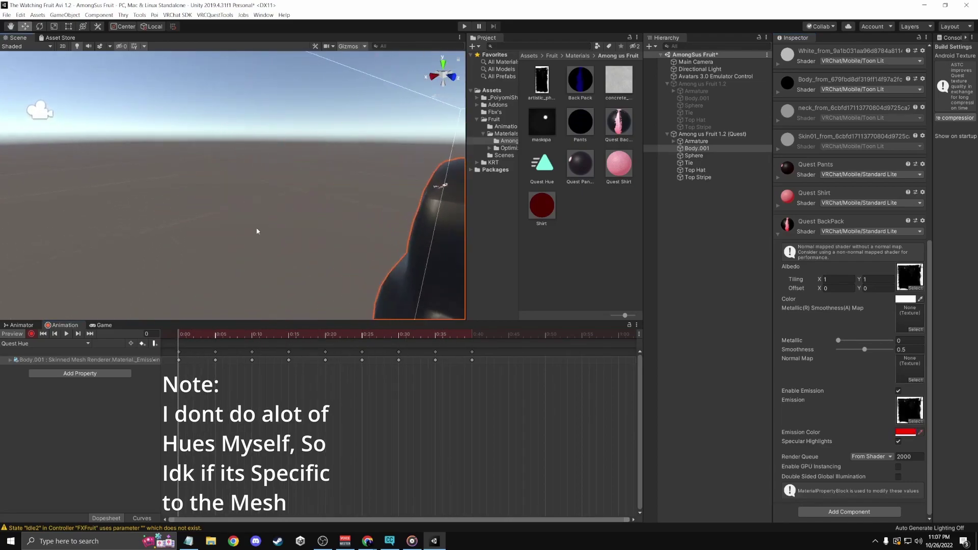
{"action": "scroll", "coordinate": [257, 231], "scroll_direction": "down", "scroll_amount": 5}
{"action": "mouse_move", "coordinate": [184, 340]}
{"action": "left_mouse_down"}
{"action": "mouse_move", "coordinate": [406, 346]}
{"action": "mouse_move", "coordinate": [179, 347]}
{"action": "left_mouse_up"}
{"action": "right_click_drag", "start_coordinate": [208, 221], "coordinate": [219, 252]}
{"action": "scroll", "coordinate": [157, 271], "scroll_direction": "down", "scroll_amount": 5}
{"action": "left_click", "coordinate": [31, 335]}
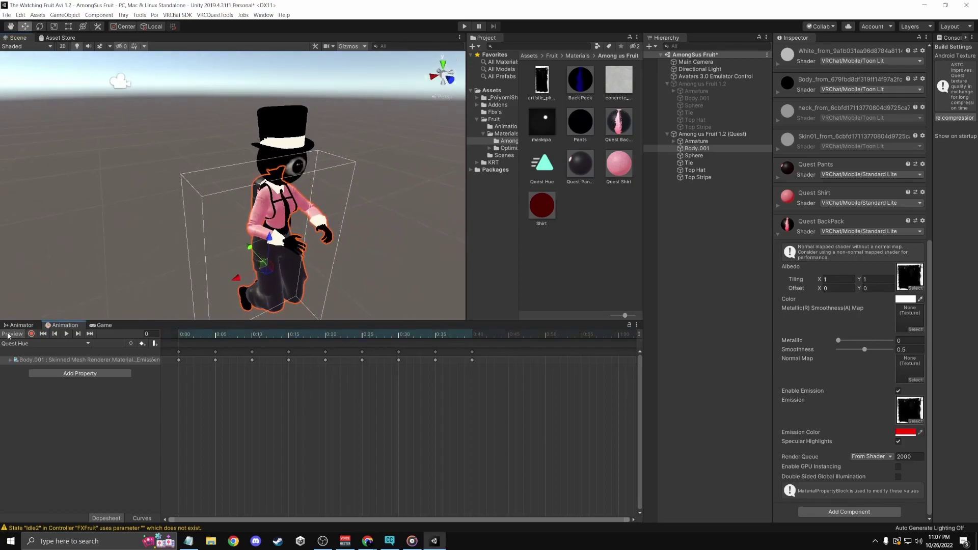
{"action": "left_click", "coordinate": [8, 334]}
{"action": "right_click_drag", "start_coordinate": [219, 290], "coordinate": [326, 204]}
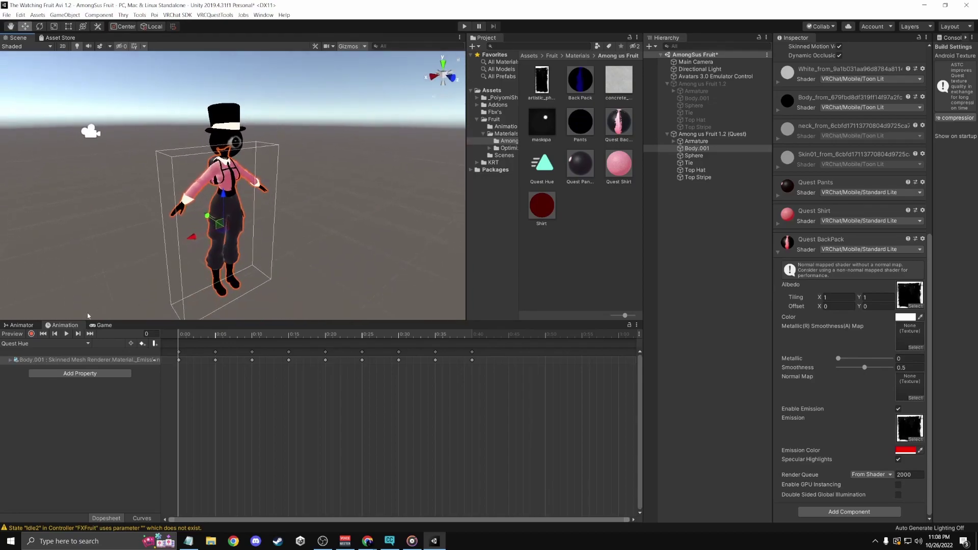
Add the Quest Hue clip as a state in the Quest Hue animator layer and drive its Motion Time with the Quest Hue parameter
{"action": "left_click", "coordinate": [21, 326]}
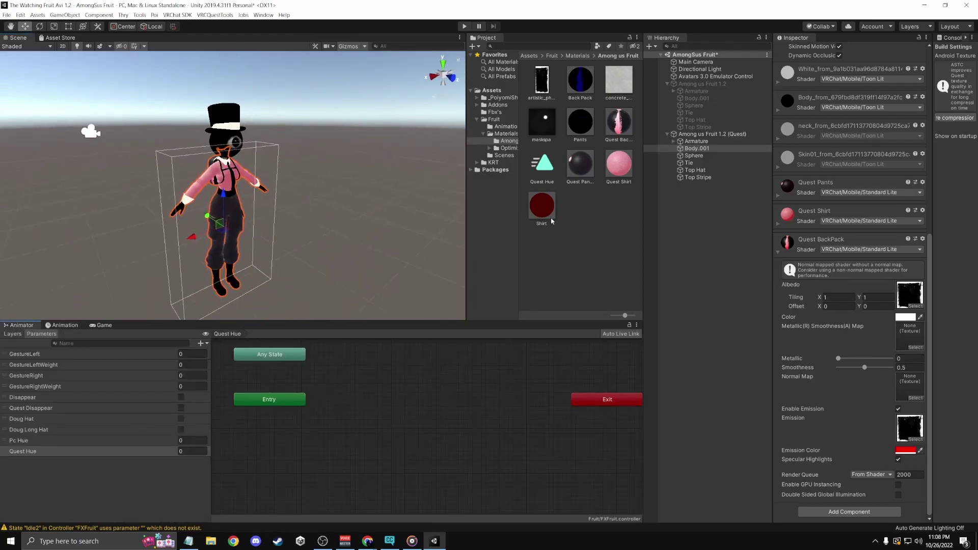
{"action": "left_click_drag", "start_coordinate": [543, 166], "coordinate": [384, 418]}
{"action": "left_click", "coordinate": [381, 404]}
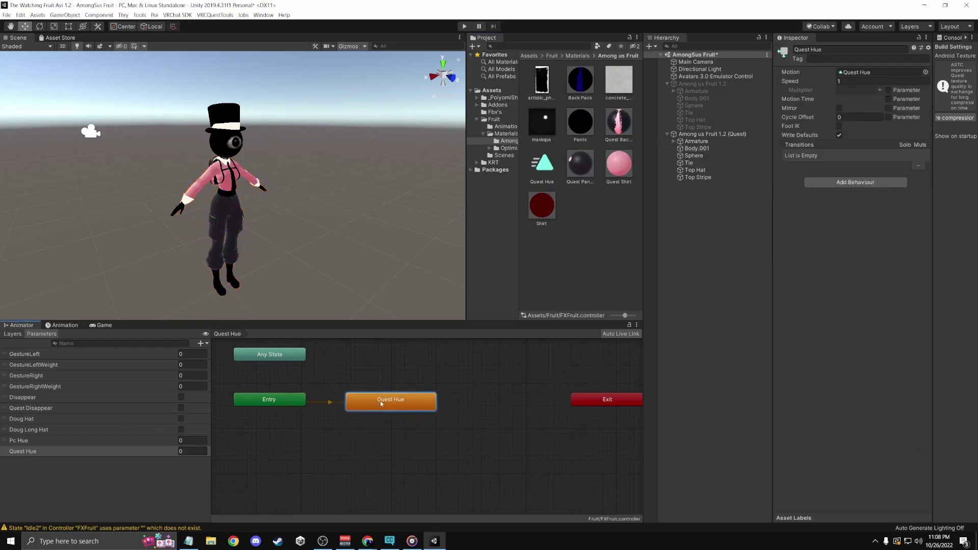
{"action": "left_click", "coordinate": [888, 99]}
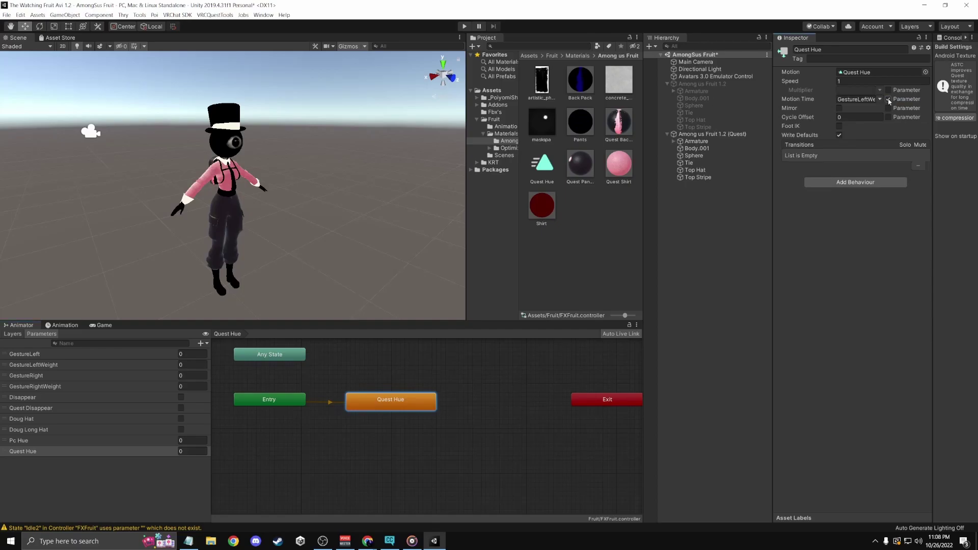
{"action": "left_click", "coordinate": [880, 99]}
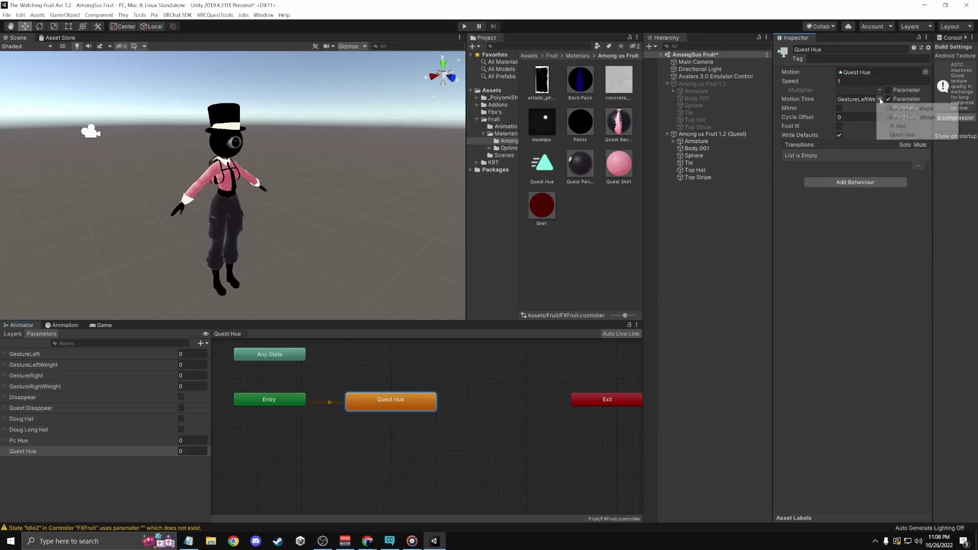
{"action": "left_click", "coordinate": [899, 136]}
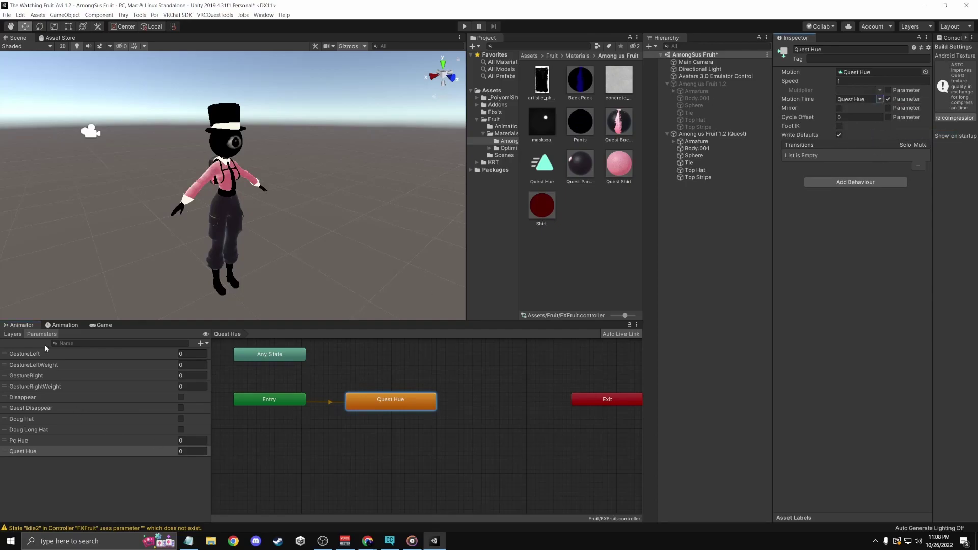
Add a float parameter named Quest Hue to the Fruitpara expression parameters in the Fruit folder
{"action": "left_click_drag", "start_coordinate": [537, 156], "coordinate": [503, 126]}
{"action": "left_click", "coordinate": [577, 56]}
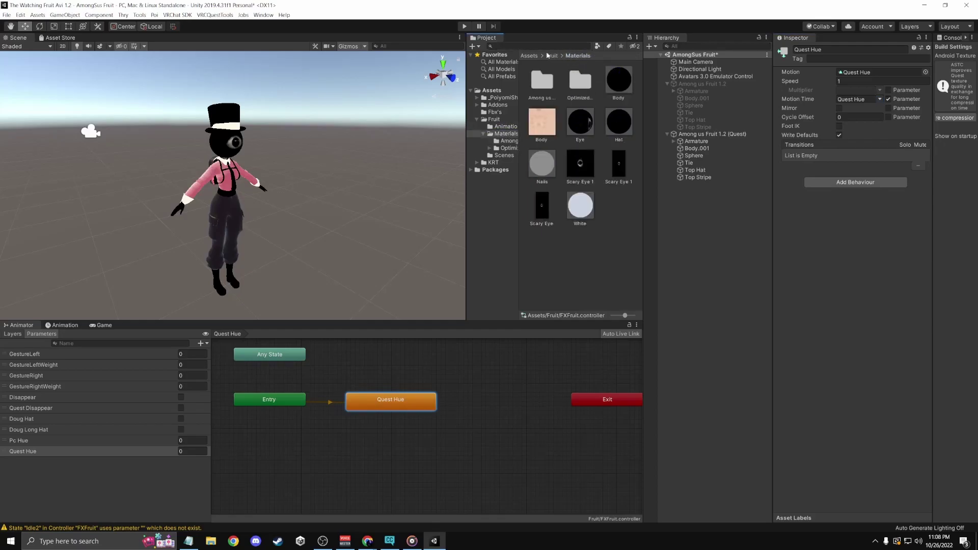
{"action": "left_click", "coordinate": [551, 56]}
{"action": "left_click", "coordinate": [618, 124]}
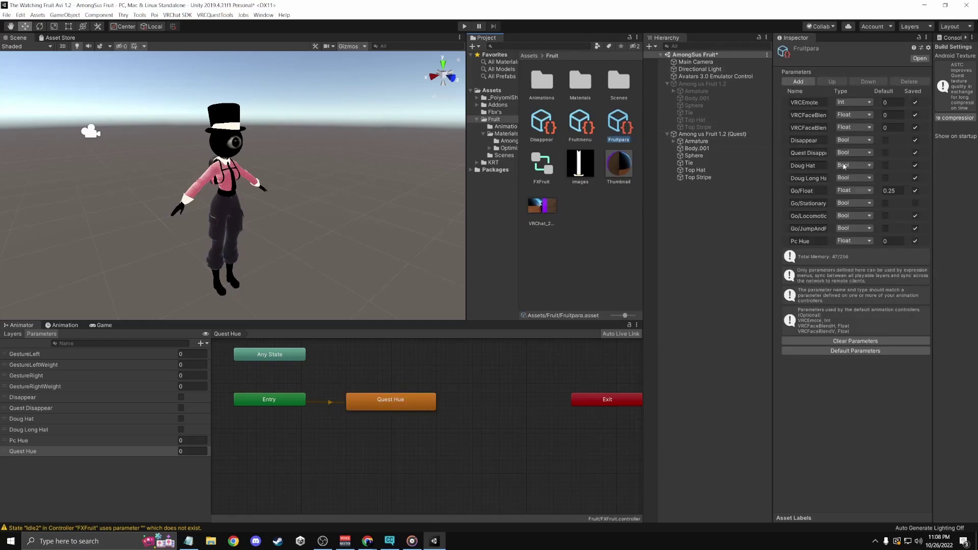
{"action": "left_click", "coordinate": [798, 82]}
{"action": "left_click", "coordinate": [809, 253]}
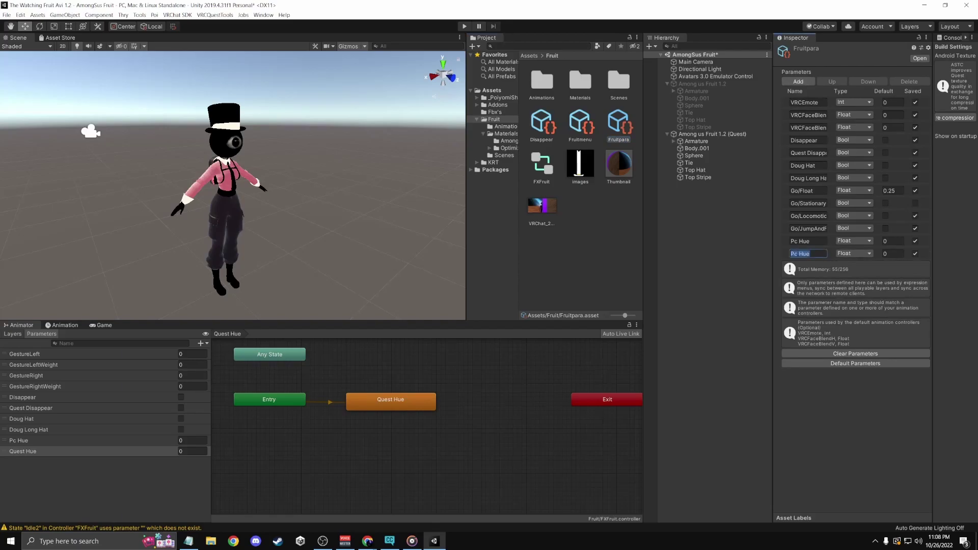
{"action": "left_click", "coordinate": [799, 254]}
{"action": "key", "text": "BackSpace"}
{"action": "key", "text": "BackSpace"}
{"action": "key", "text": "BackSpace"}
{"action": "type", "text": "Quest"}
{"action": "left_click", "coordinate": [680, 267]}
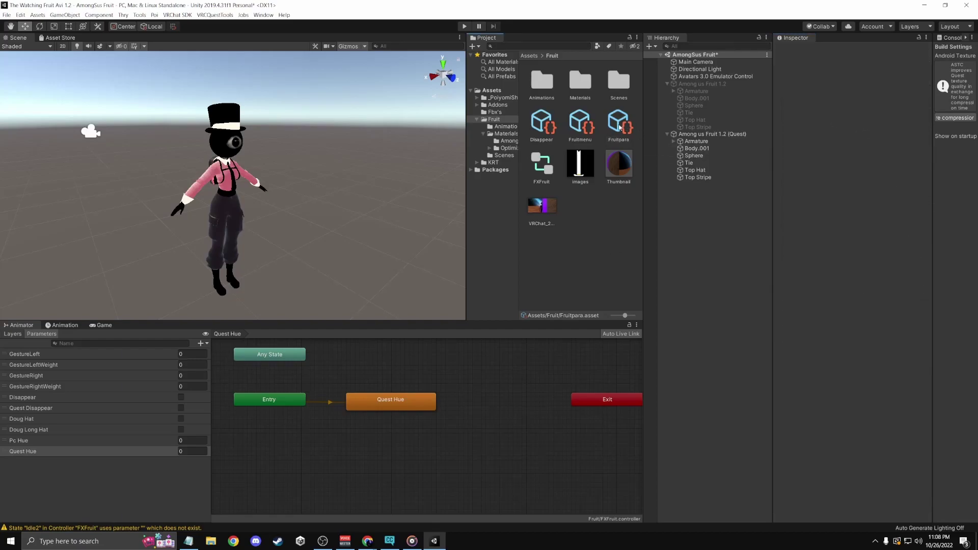
Set the rotation parameter of the Hue radial puppet in Fruitmenu to Quest Hue
{"action": "left_click", "coordinate": [580, 125]}
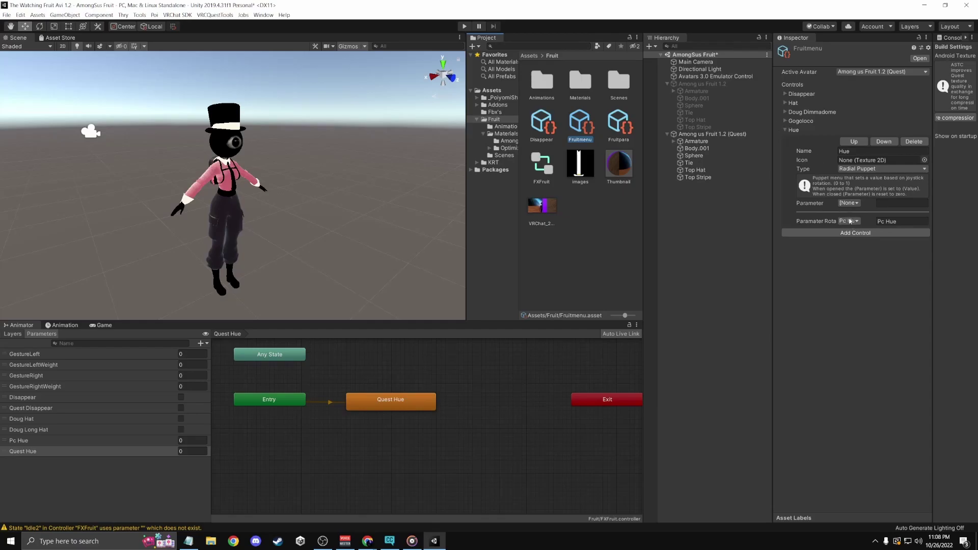
{"action": "left_click", "coordinate": [849, 221]}
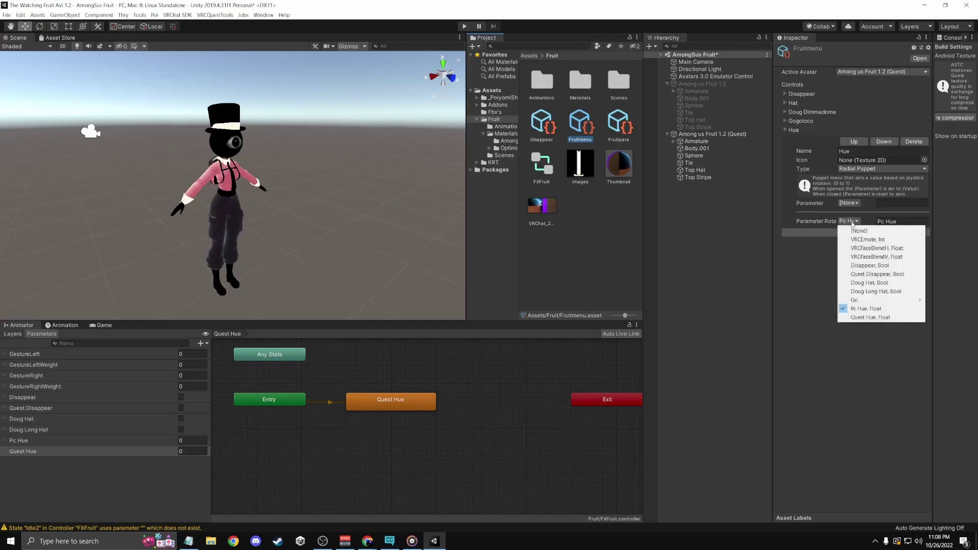
{"action": "left_click", "coordinate": [860, 316]}
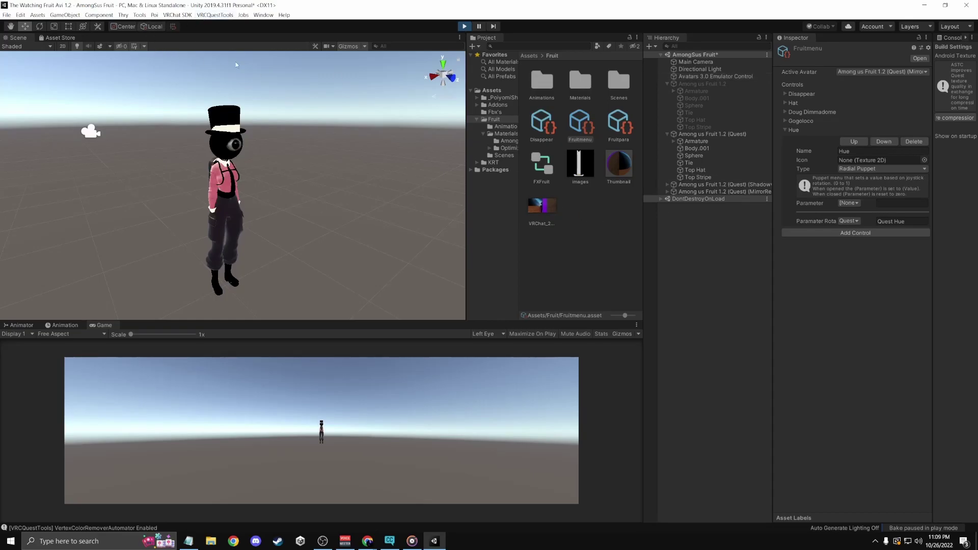
Test the Hue radial control from the Quest avatar's Expressions menu using the Avatars 3.0 Emulator, and exit play mode
{"action": "left_click", "coordinate": [139, 15]}
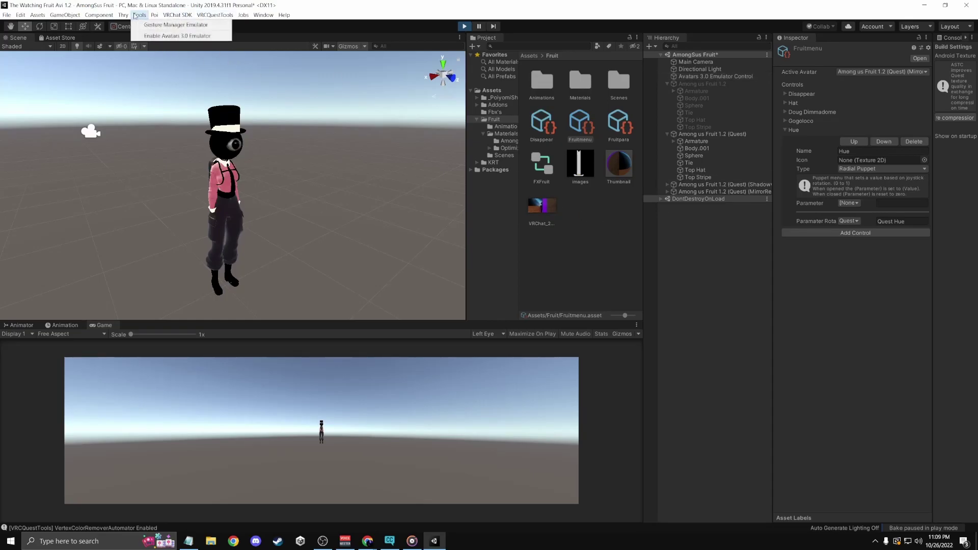
{"action": "left_click", "coordinate": [159, 36]}
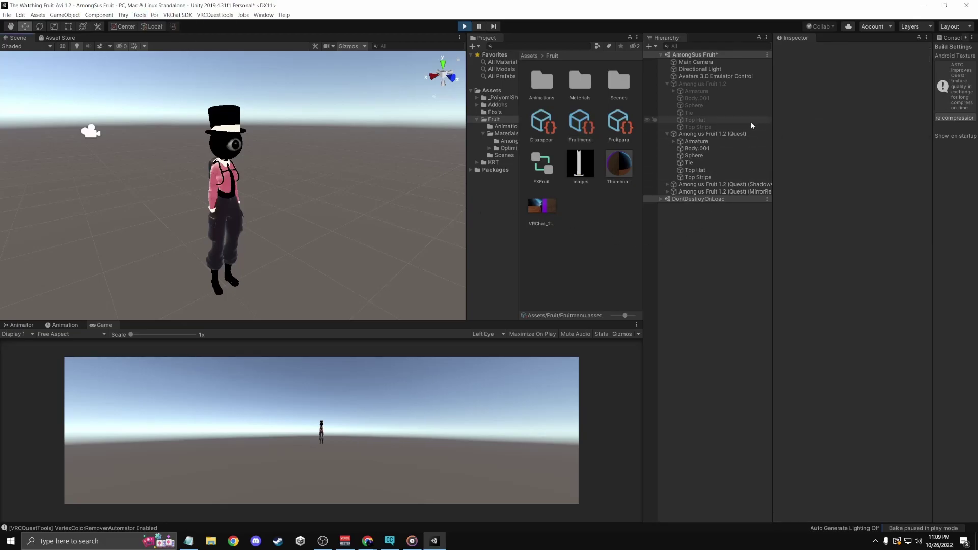
{"action": "left_click", "coordinate": [708, 134]}
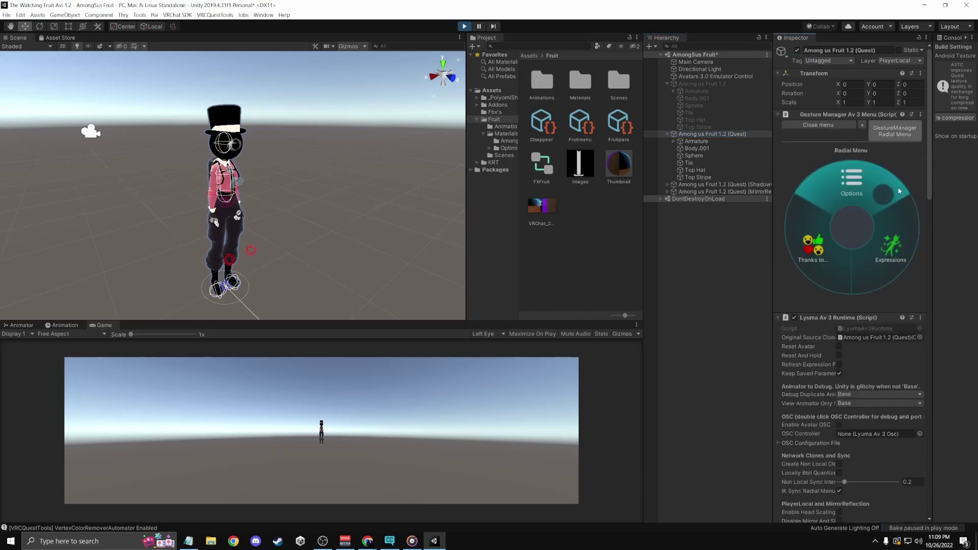
{"action": "left_click", "coordinate": [899, 191]}
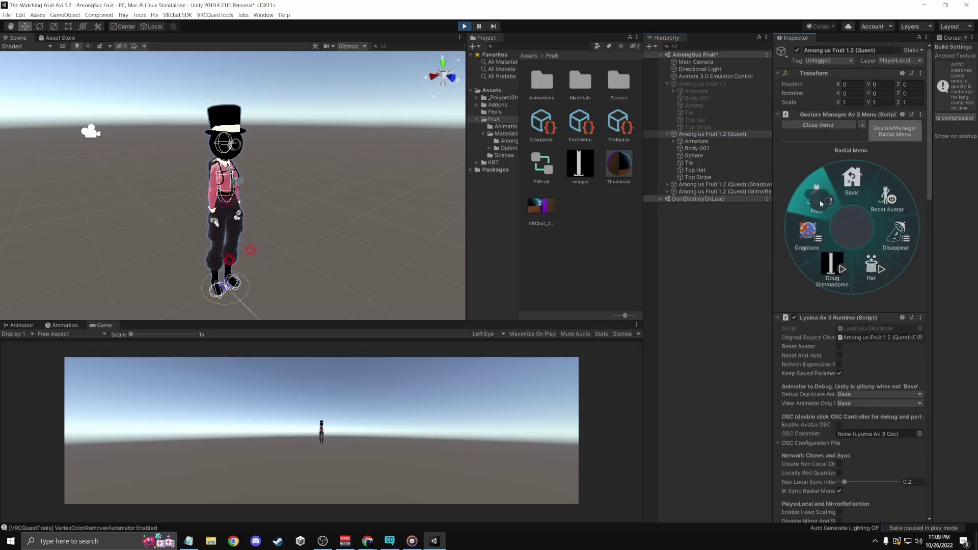
{"action": "left_click", "coordinate": [821, 203]}
{"action": "mouse_move", "coordinate": [819, 185]}
{"action": "left_mouse_down"}
{"action": "mouse_move", "coordinate": [835, 196]}
{"action": "mouse_move", "coordinate": [823, 225]}
{"action": "mouse_move", "coordinate": [800, 219]}
{"action": "mouse_move", "coordinate": [795, 202]}
{"action": "mouse_move", "coordinate": [811, 181]}
{"action": "mouse_move", "coordinate": [797, 213]}
{"action": "mouse_move", "coordinate": [837, 219]}
{"action": "mouse_move", "coordinate": [837, 187]}
{"action": "mouse_move", "coordinate": [823, 176]}
{"action": "mouse_move", "coordinate": [842, 200]}
{"action": "mouse_move", "coordinate": [821, 220]}
{"action": "mouse_move", "coordinate": [797, 204]}
{"action": "mouse_move", "coordinate": [812, 181]}
{"action": "mouse_move", "coordinate": [812, 221]}
{"action": "mouse_move", "coordinate": [835, 214]}
{"action": "mouse_move", "coordinate": [819, 176]}
{"action": "left_mouse_up"}
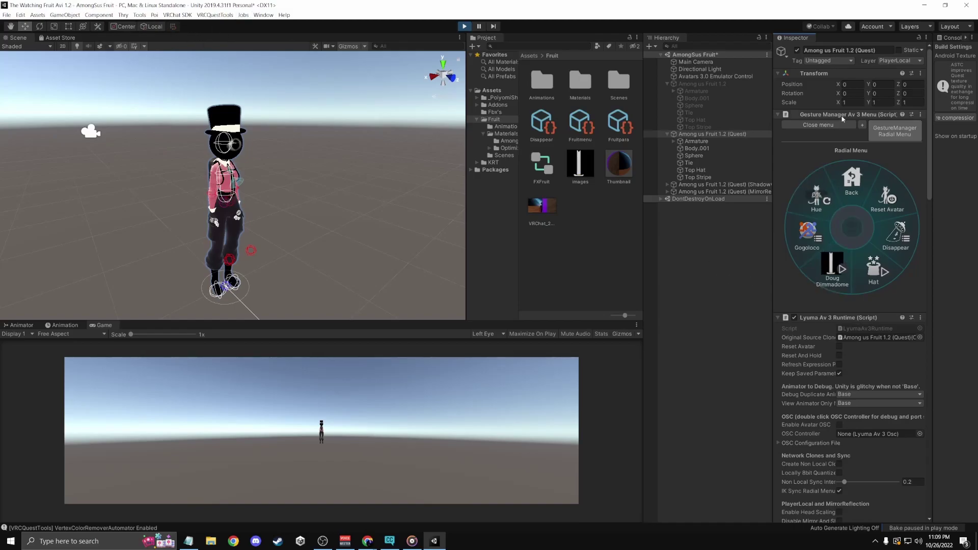
{"action": "left_click", "coordinate": [464, 26]}
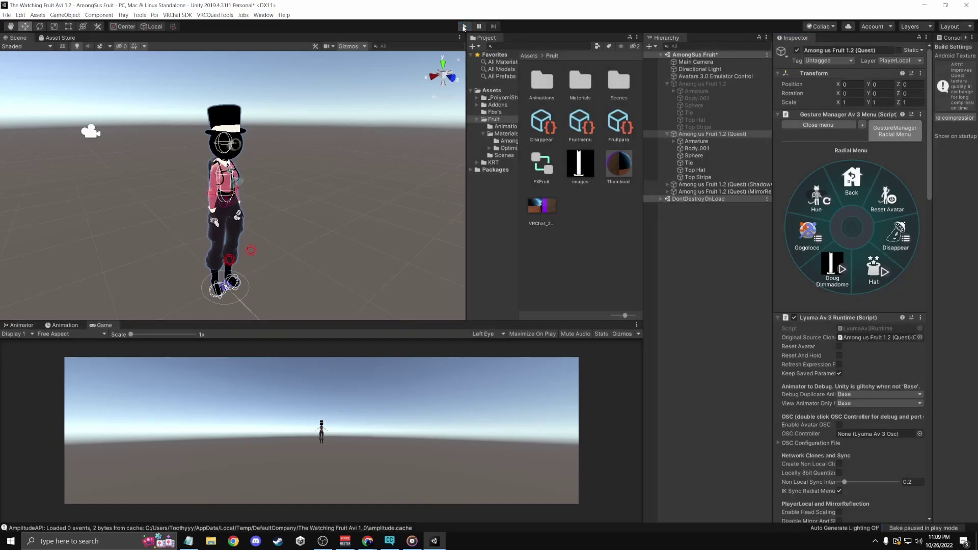
Switch to Creator Companion and back up The Watching Fruit Avi 1.2 project
{"action": "left_click", "coordinate": [389, 541]}
{"action": "left_click", "coordinate": [476, 225]}
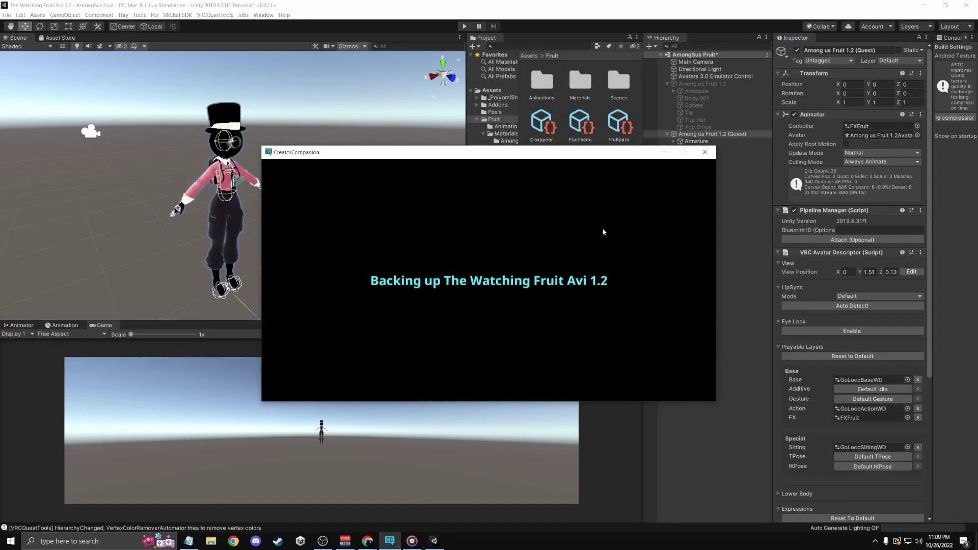